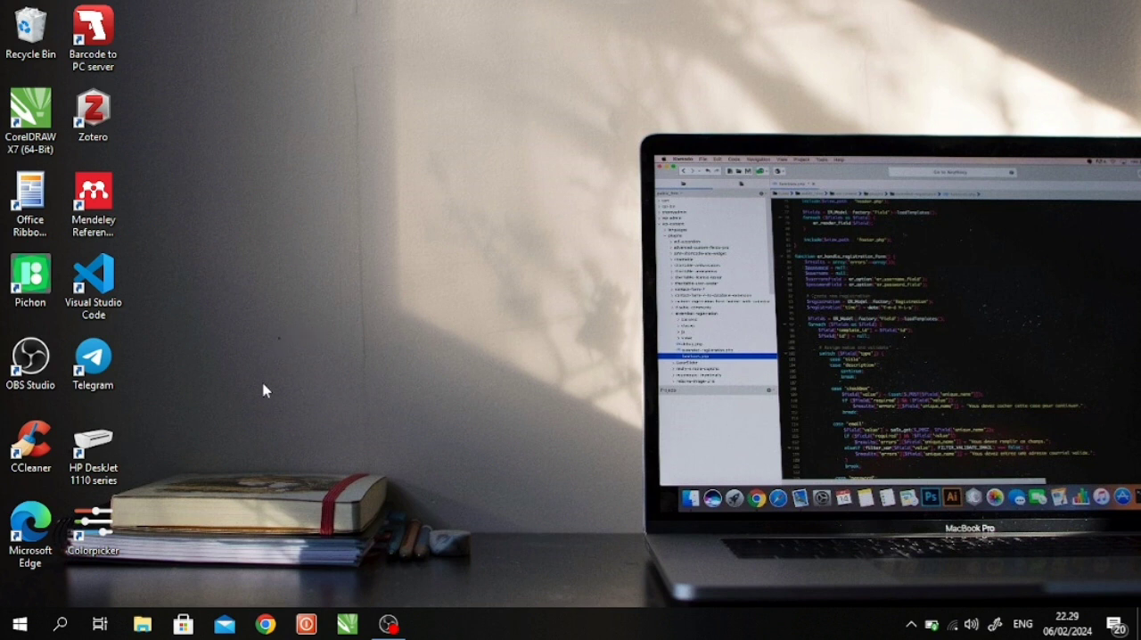
- Open Microsoft Office Excel with a blank workbook
left_click(19, 621)
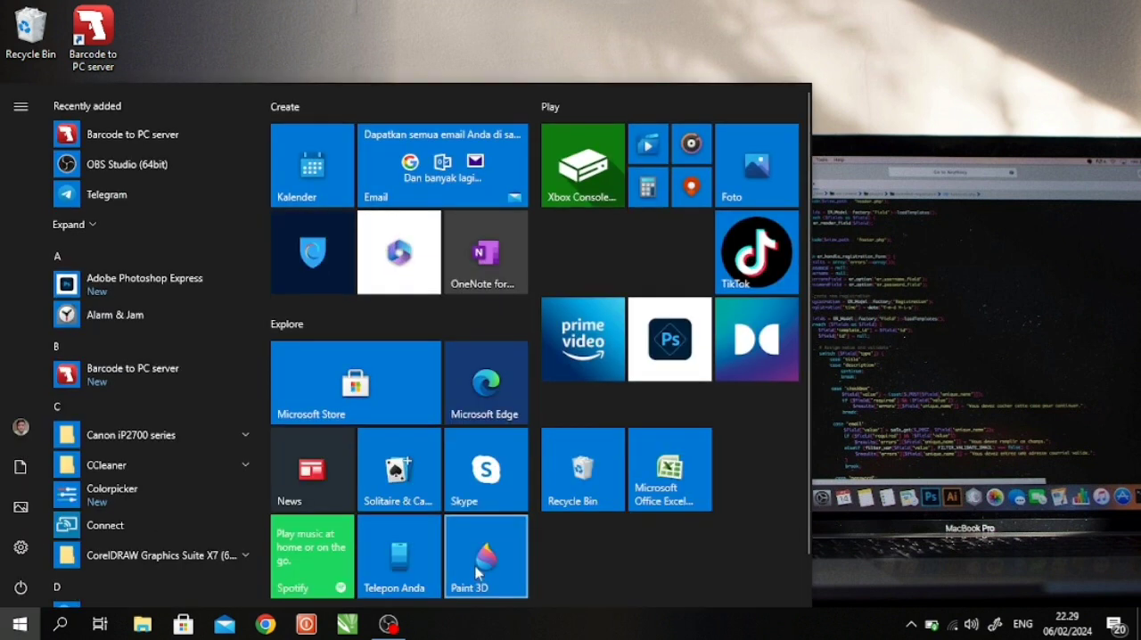
left_click(666, 482)
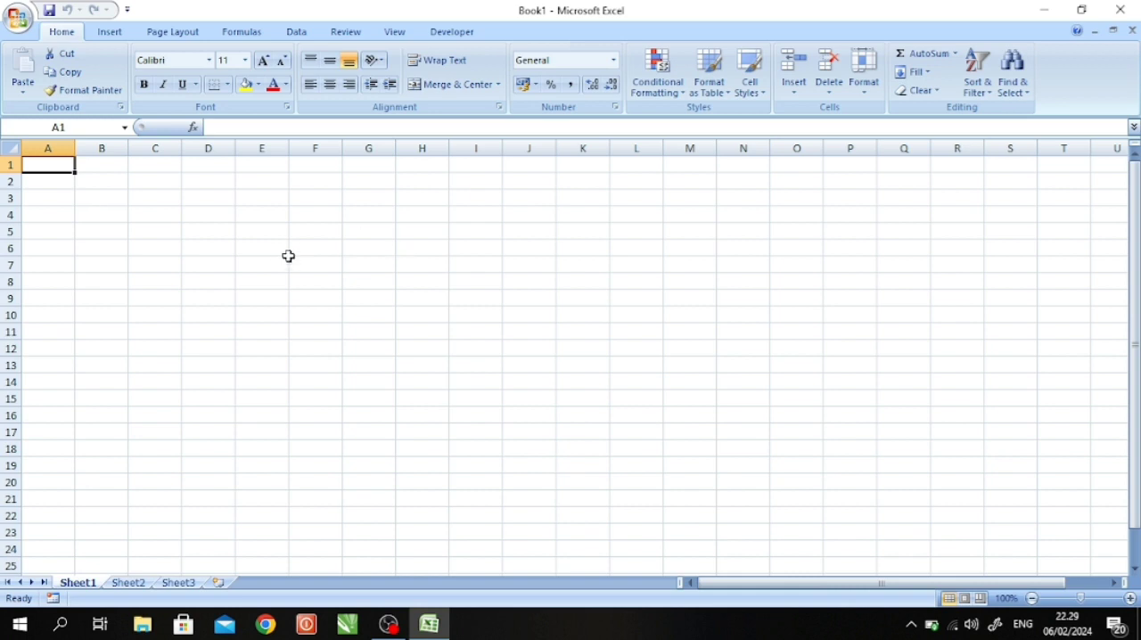
- Open the VLOOKUP function arguments for cell D4, examine Table_array and Col_index_num, and close them without inserting the function
left_click(160, 214)
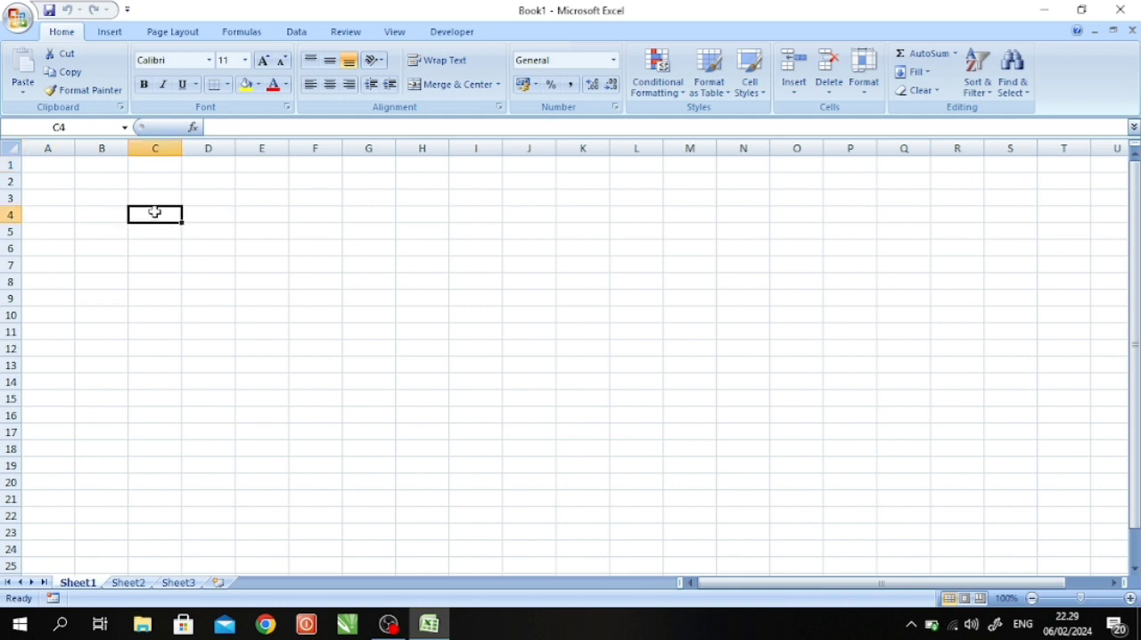
left_click(93, 214)
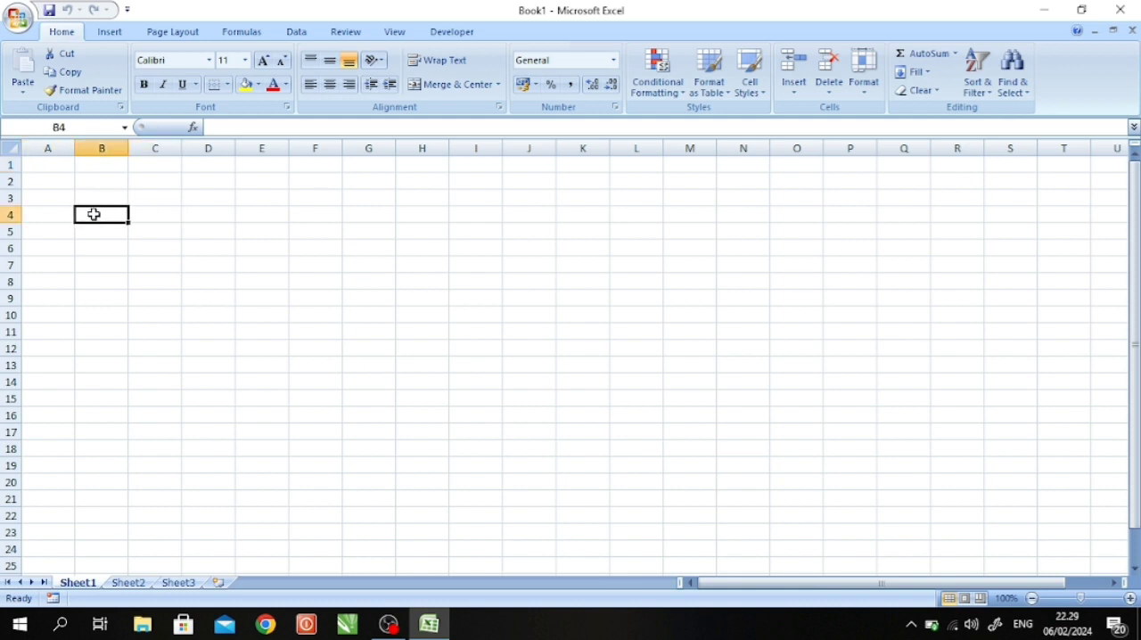
left_click(201, 218)
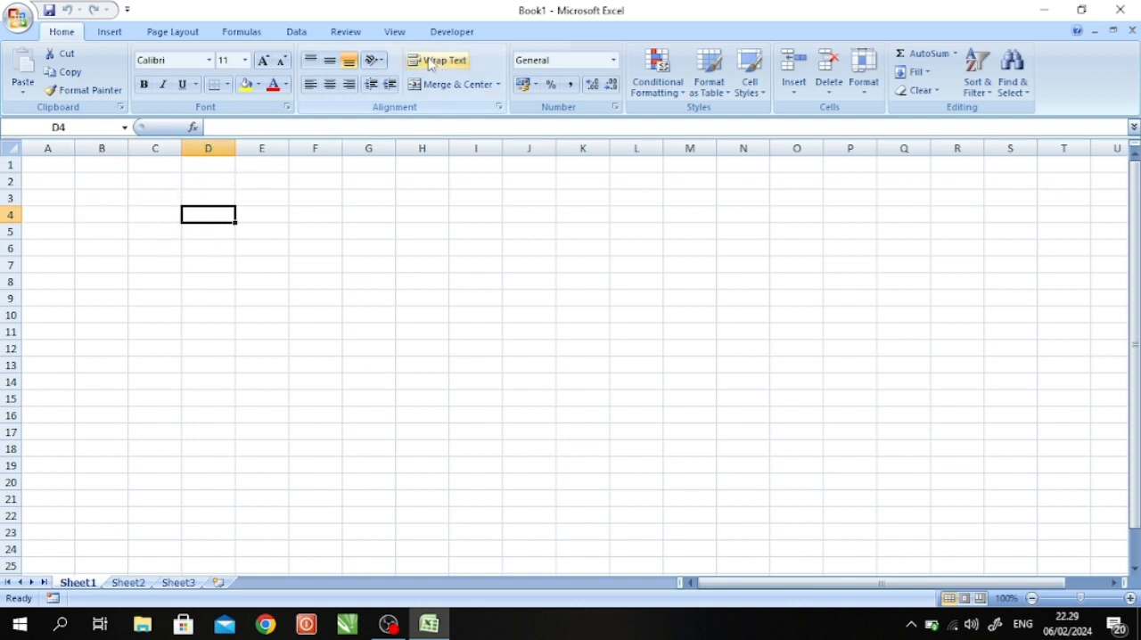
left_click(239, 36)
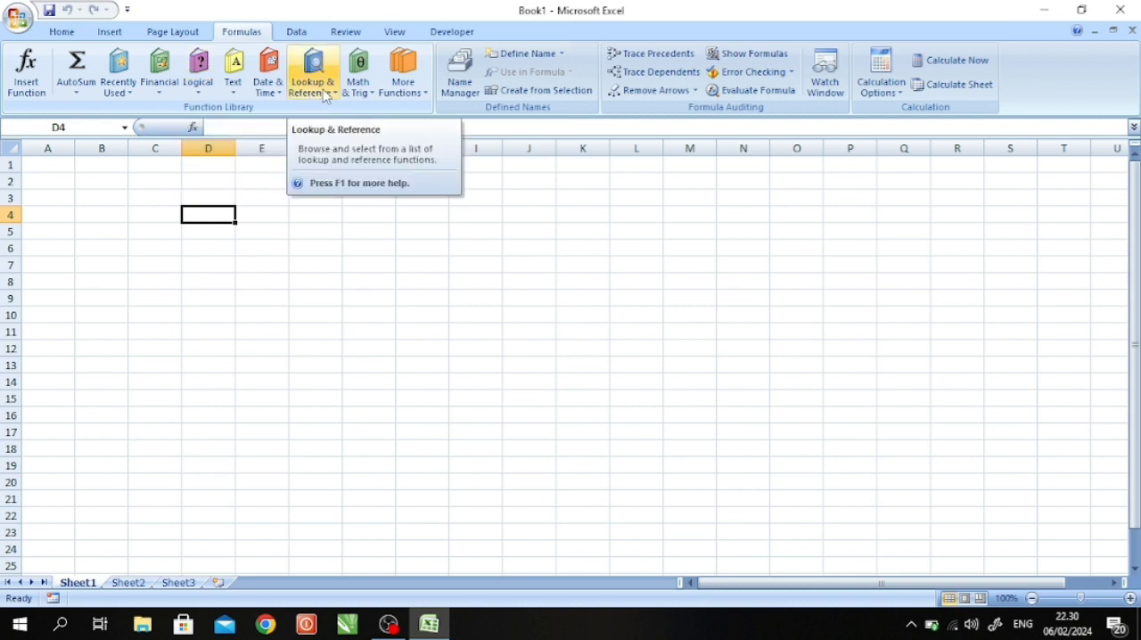
left_click(325, 93)
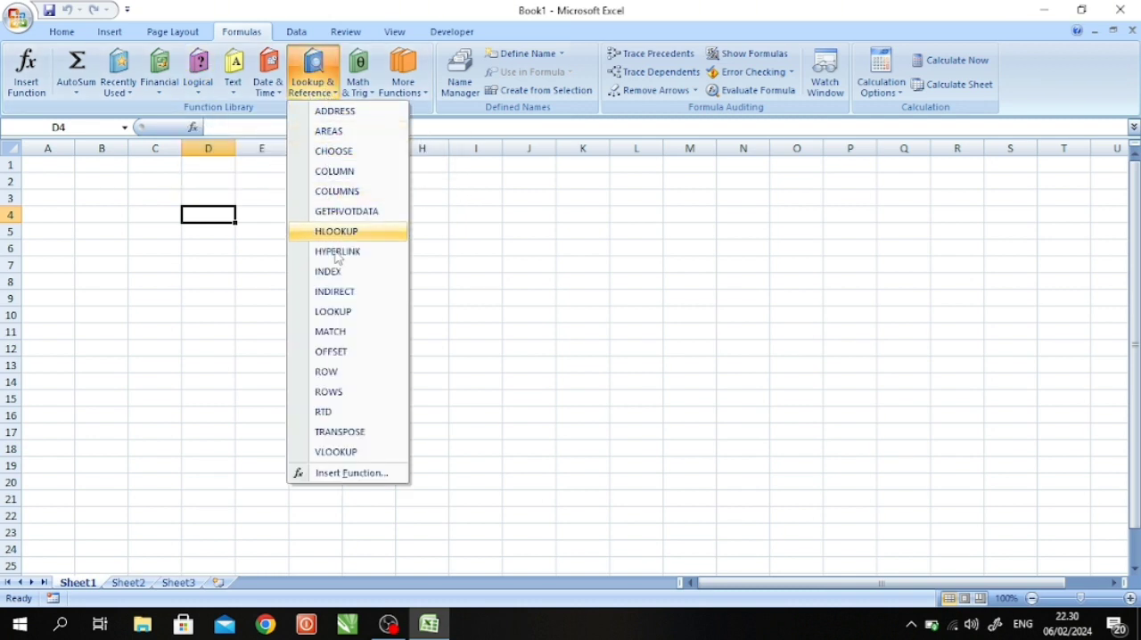
left_click(364, 460)
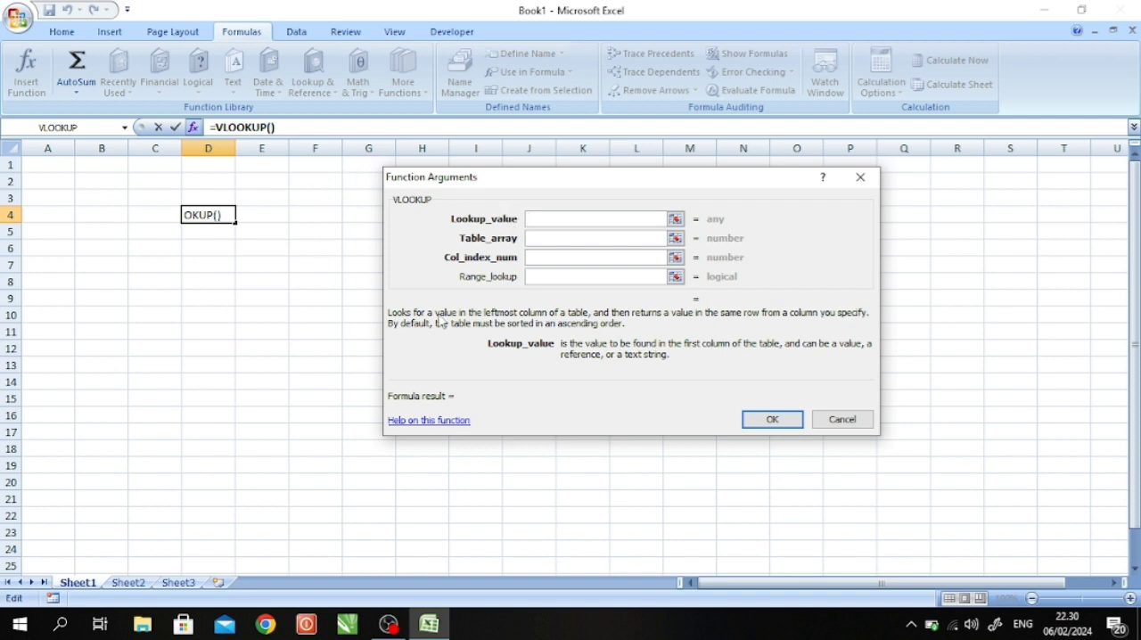
left_click(562, 239)
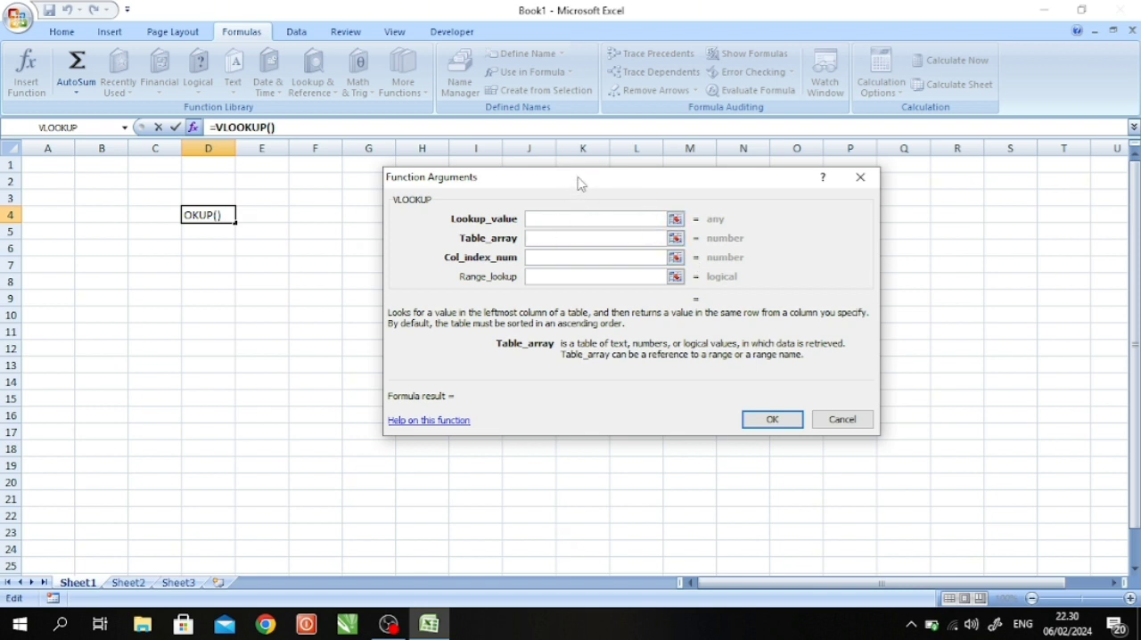
left_click(536, 258)
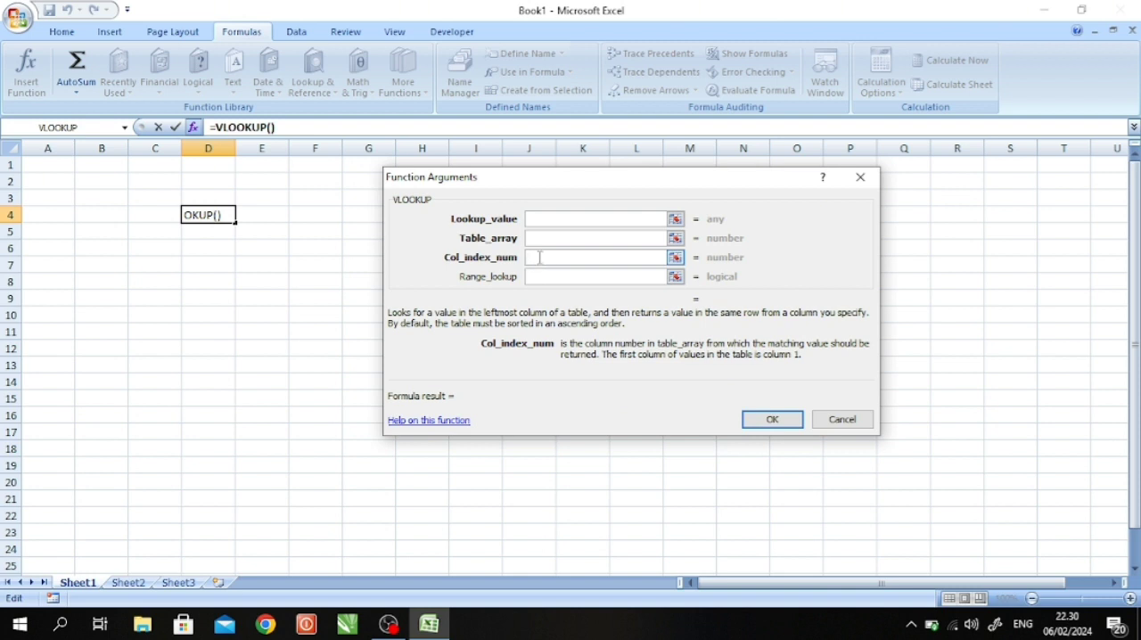
left_click(861, 178)
left_click(328, 232)
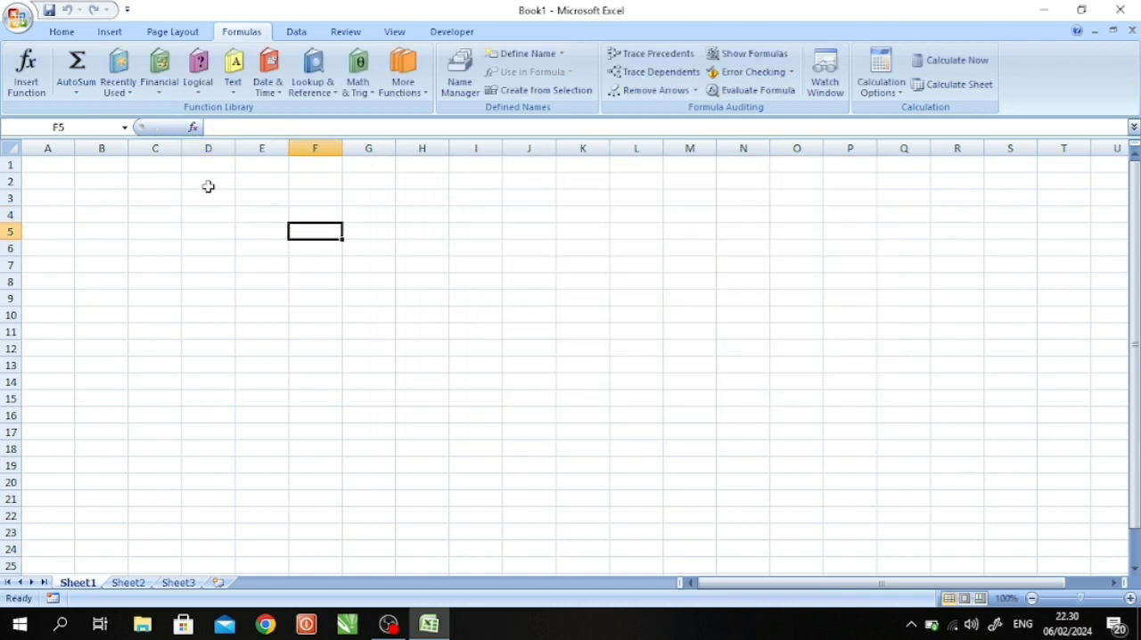
- Enter the column headers NO in cell B3 and NAMA in cell C3
left_click(106, 193)
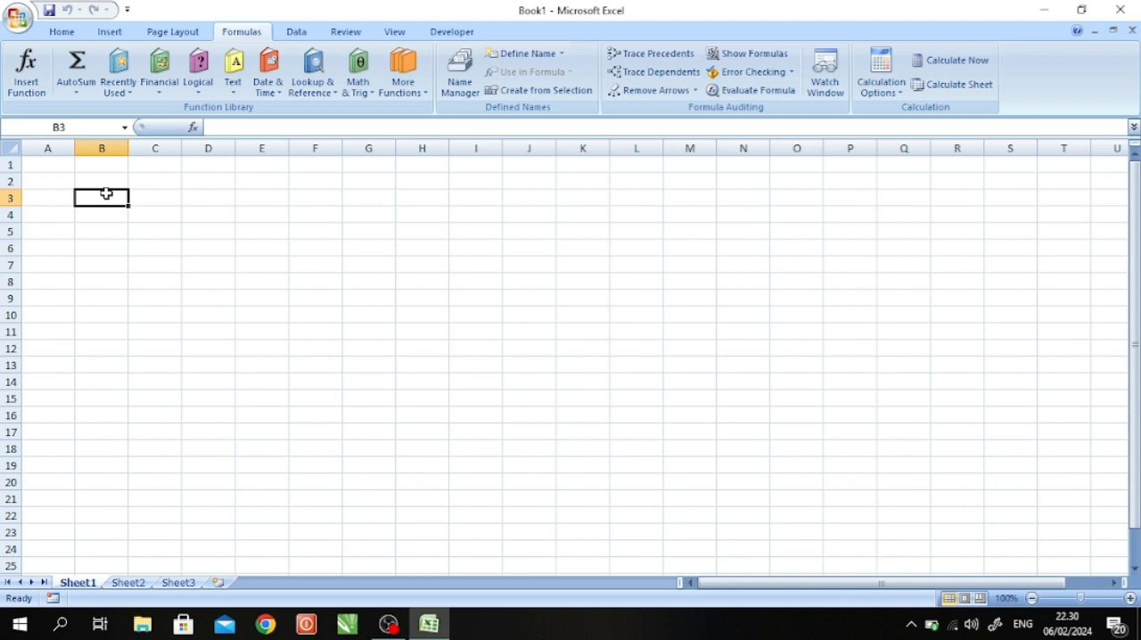
type("mo")
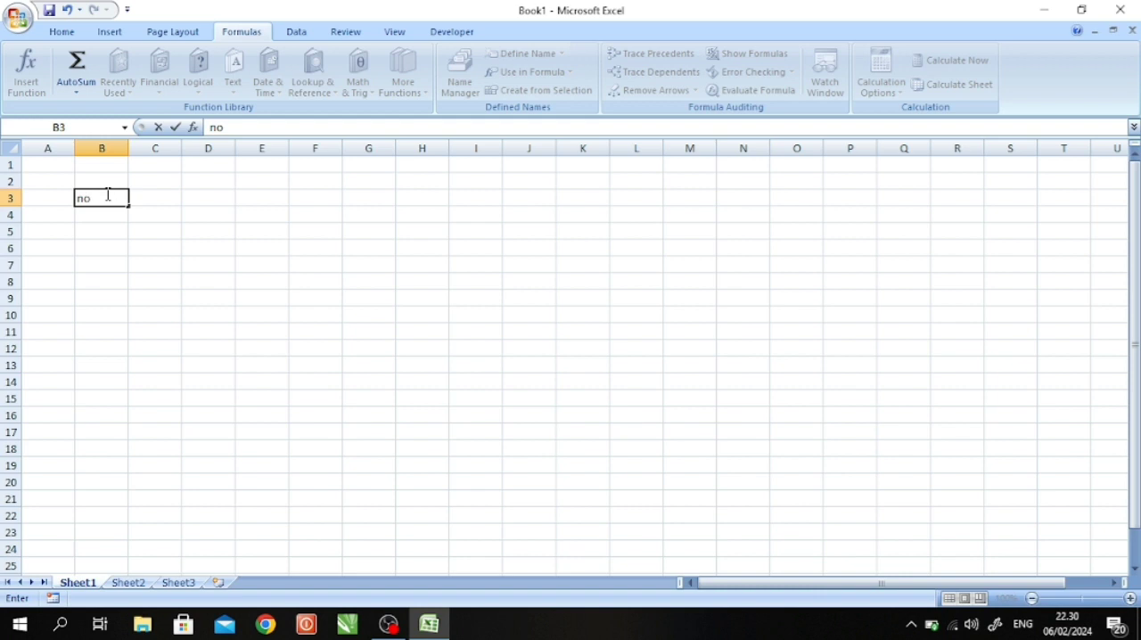
key("BackSpace")
key("BackSpace")
type("NO")
key("Tab")
type("NAMA")
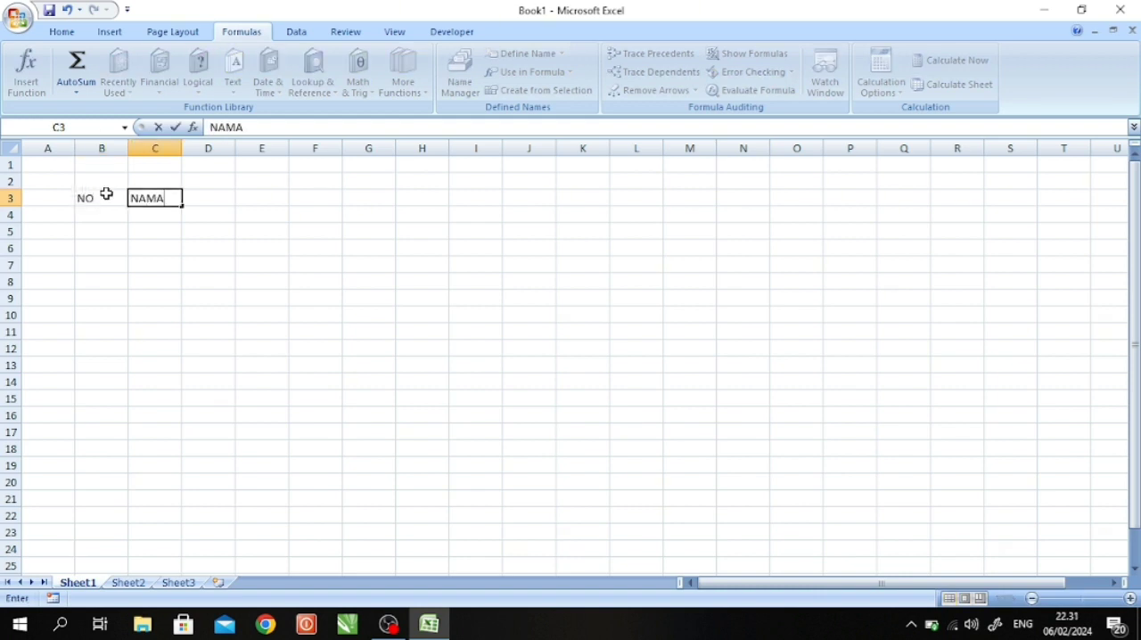
- Enter the column headers KELAS in cell D3 and ALAMAT in cell E3
key("Tab")
type("kELAS")
key("BackSpace")
key("BackSpace")
key("BackSpace")
key("BackSpace")
key("BackSpace")
type("KELAS")
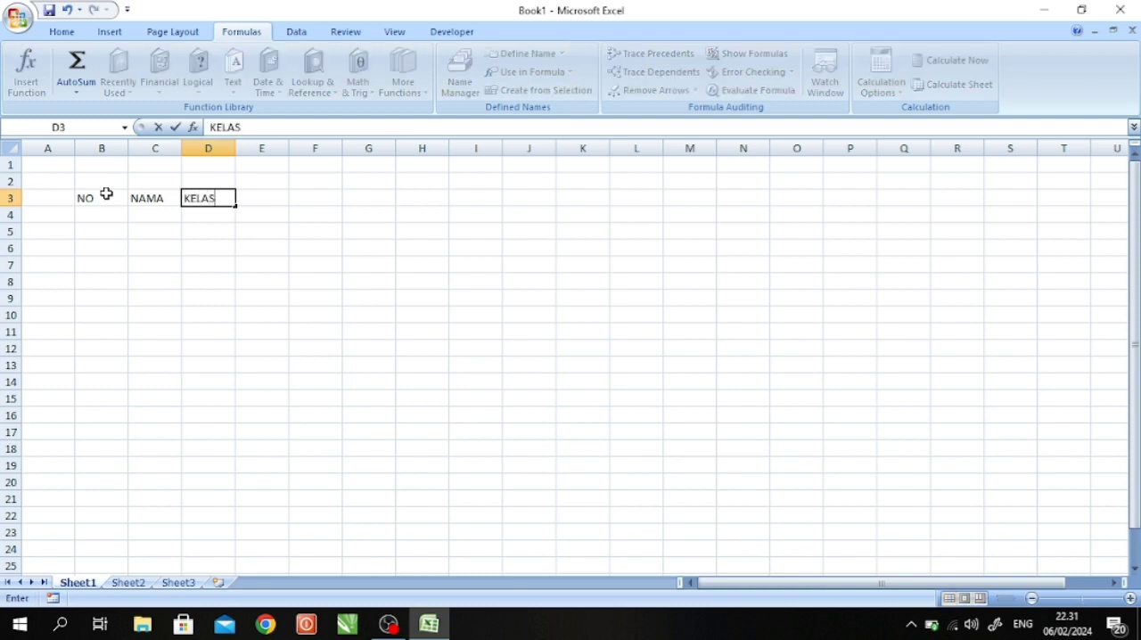
key("Tab")
type("ALAMAT")
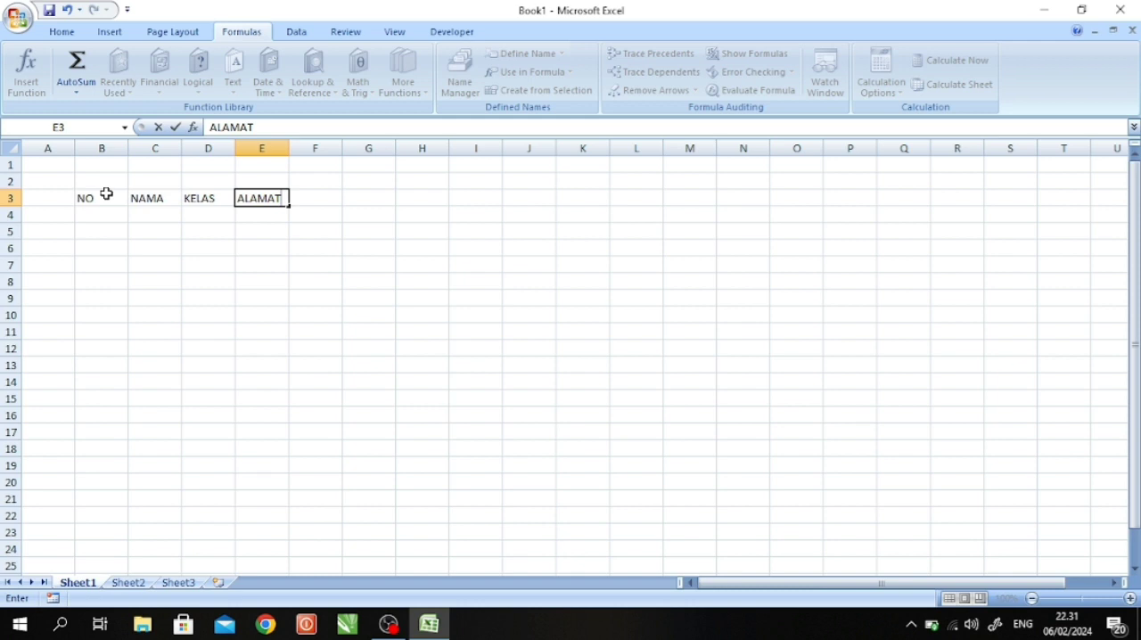
key("Return")
- Number the rows 1 to 5 under the NO header in cells B4 to B8
key("Left")
key("Left")
key("Left")
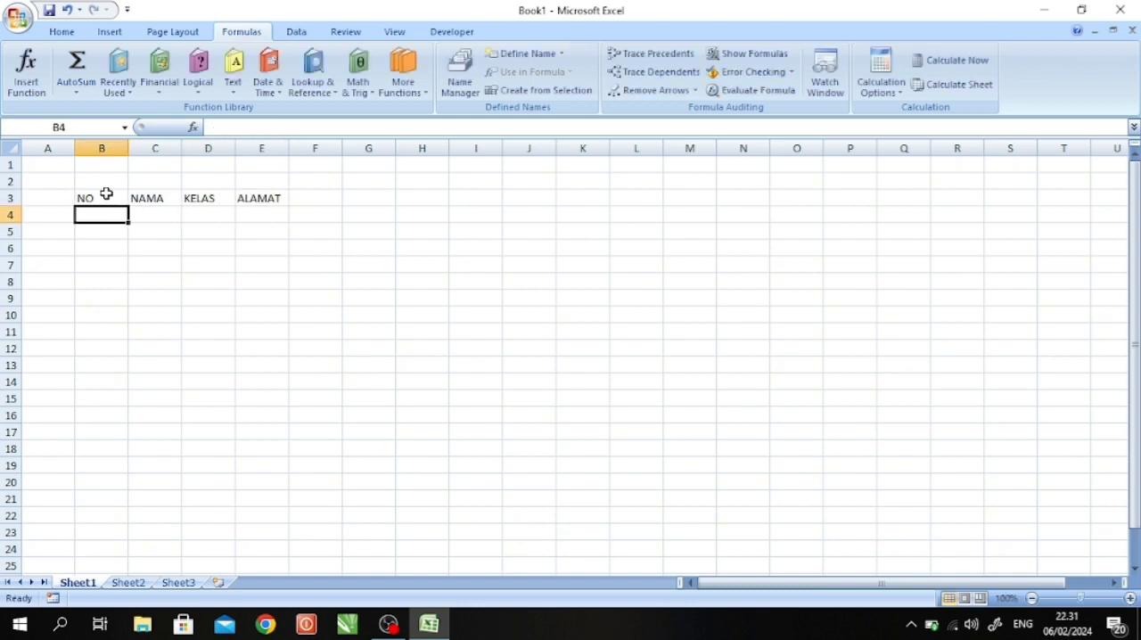
type("1")
key("Return")
type("2")
key("Return")
type("3")
key("Return")
type("4")
key("Return")
type("5")
key("Tab")
- Enter five people's first names in the NAMA column, cells C4 to C8
key("Up")
key("Up")
key("Up")
key("Up")
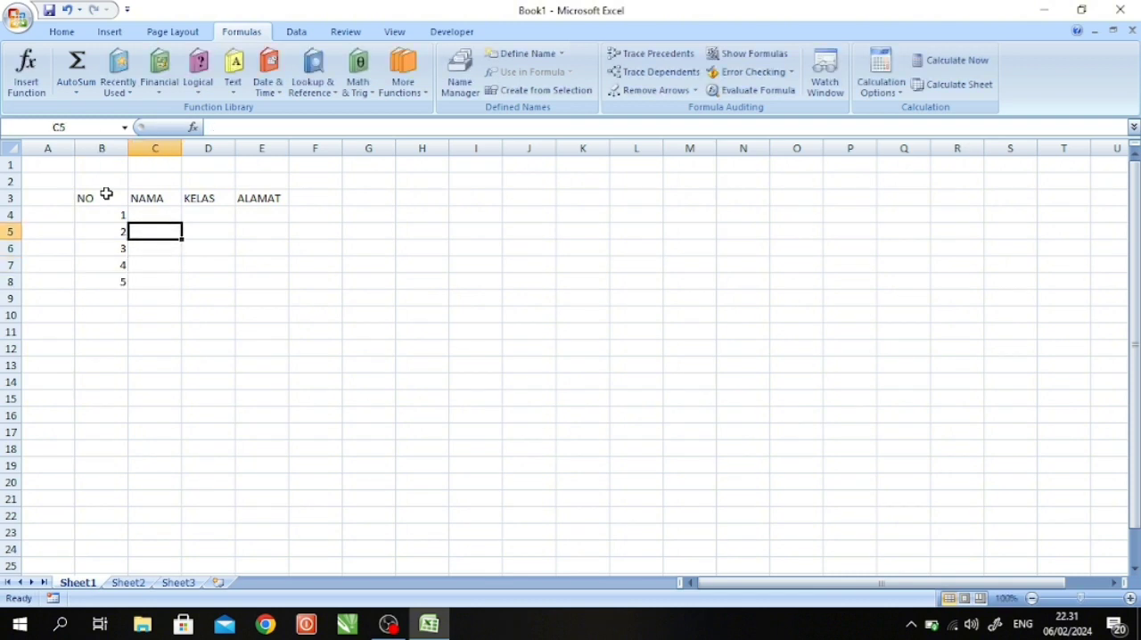
type("RIZKY")
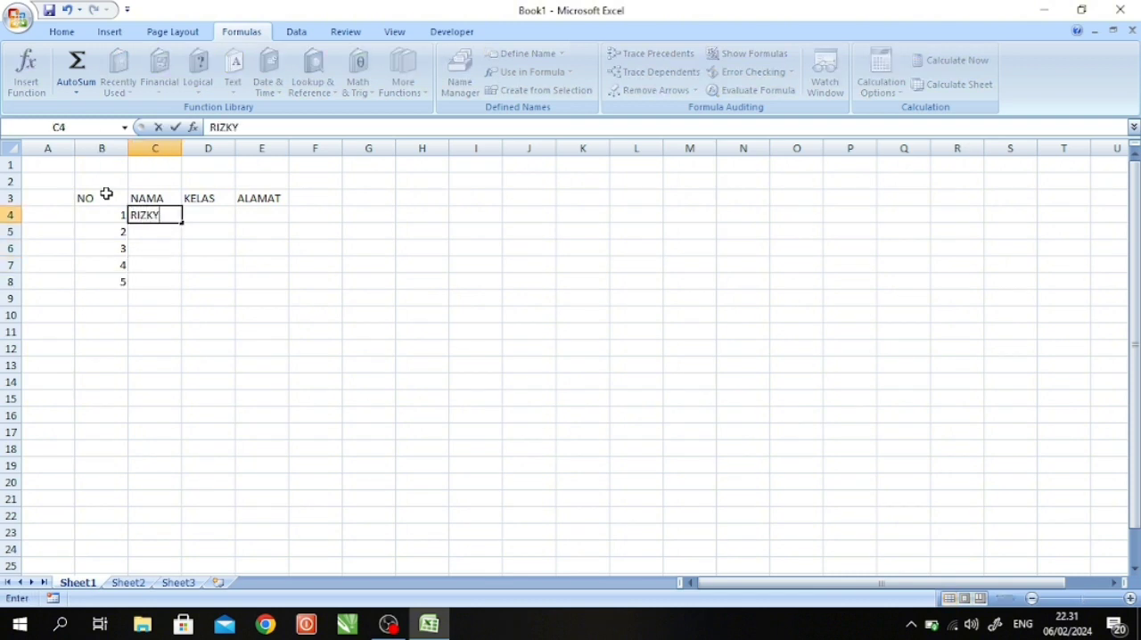
key("Return")
type("NADHIF")
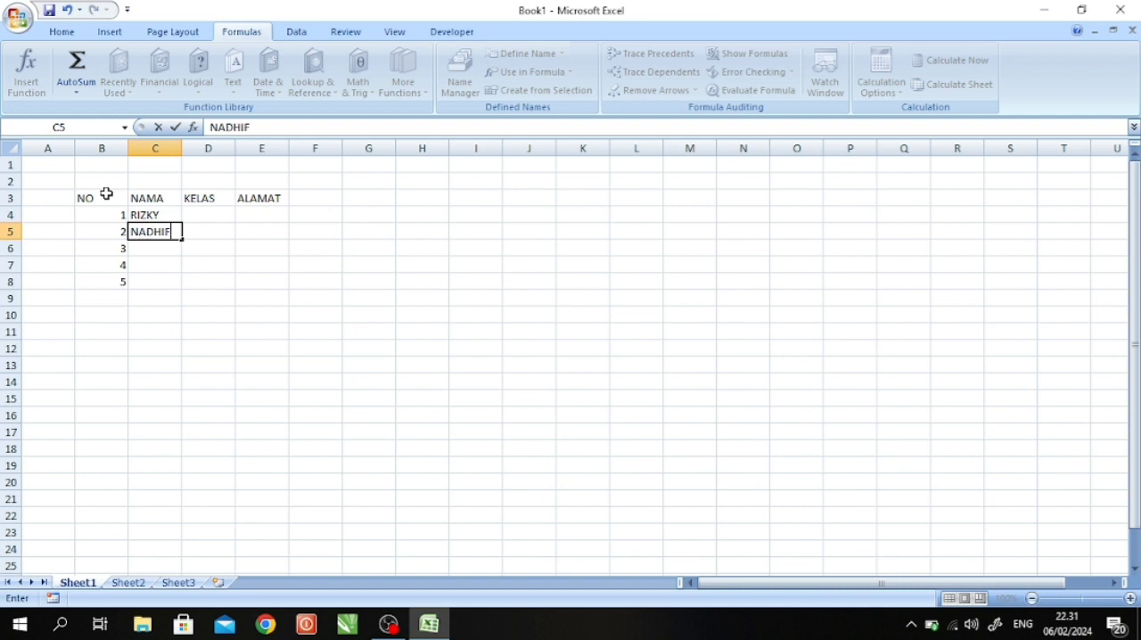
key("Return")
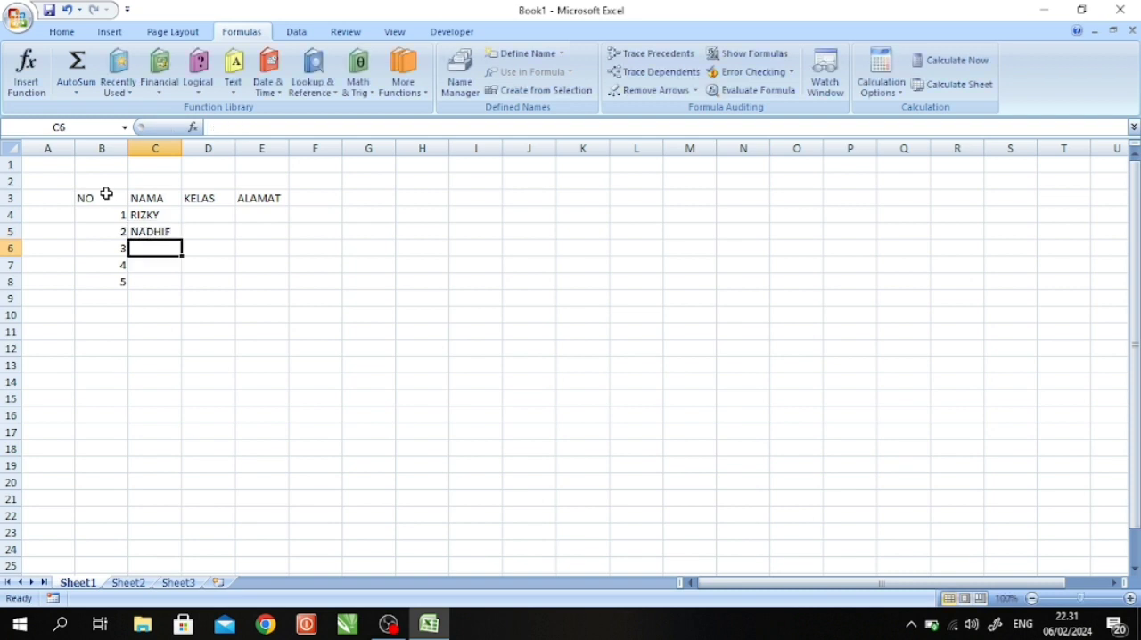
type("RIYAN")
key("Return")
type("ANDRE")
key("Return")
type("TA")
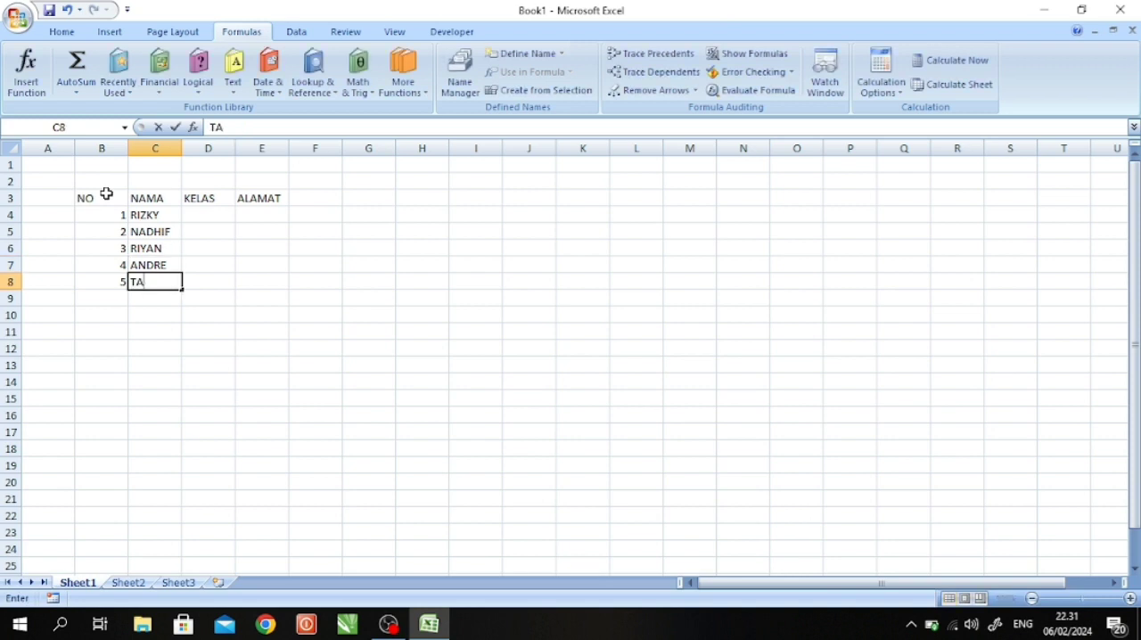
type("UFIQ")
key("Tab")
- Fill the KELAS column in cells D4 to D8 with A2, B3, B3, A1 and B1
key("Up")
key("Up")
key("Up")
key("Up")
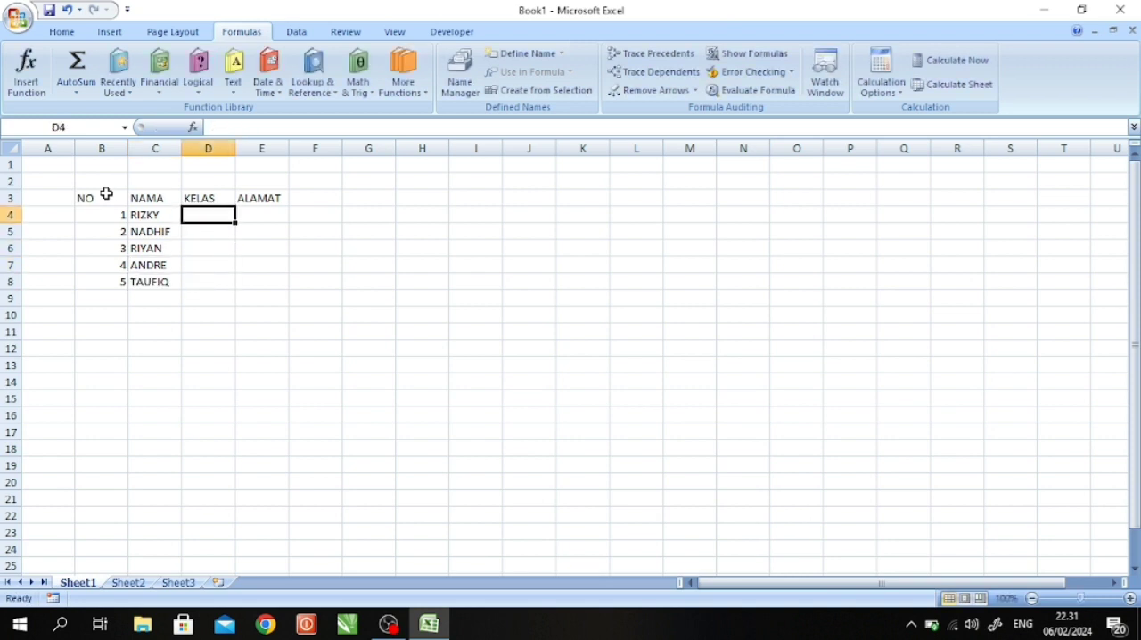
type("A2")
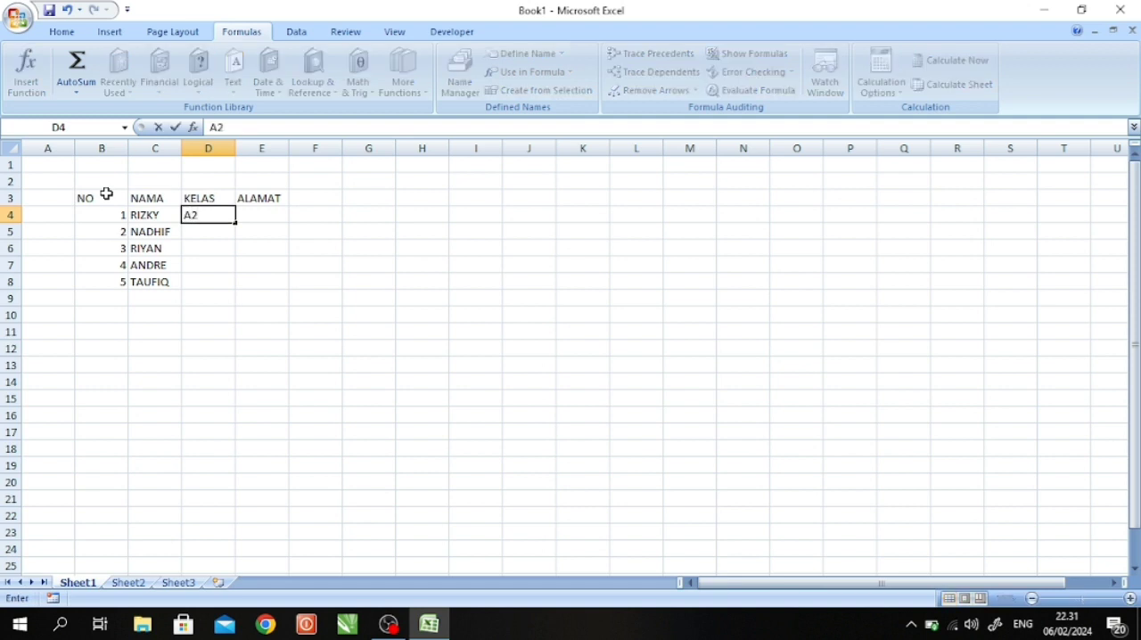
key("Return")
type("B3")
key("Return")
type("B3")
key("Return")
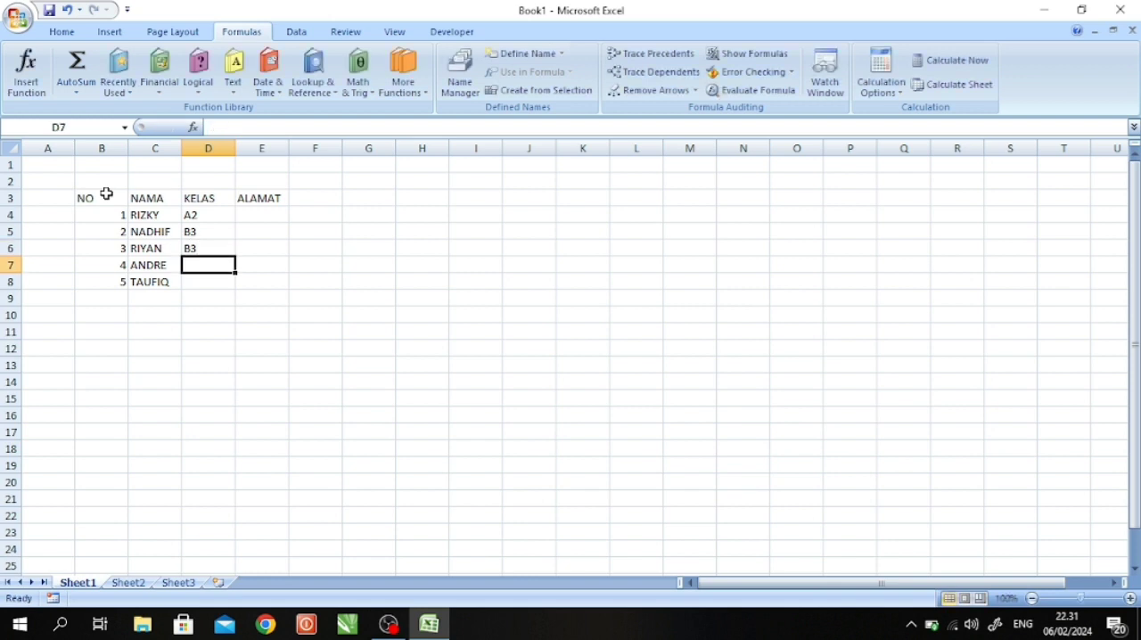
type("A1")
key("Return")
type("B3")
key("BackSpace")
type("1")
key("Return")
- Fill the ALAMAT column in cells E4 to E8 with JAWA TIMUR, SUMATRA, JAWA BARAT, JAWA TENGAH and JAKARTA
key("Right")
key("Up")
key("Up")
key("Up")
key("Up")
key("Up")
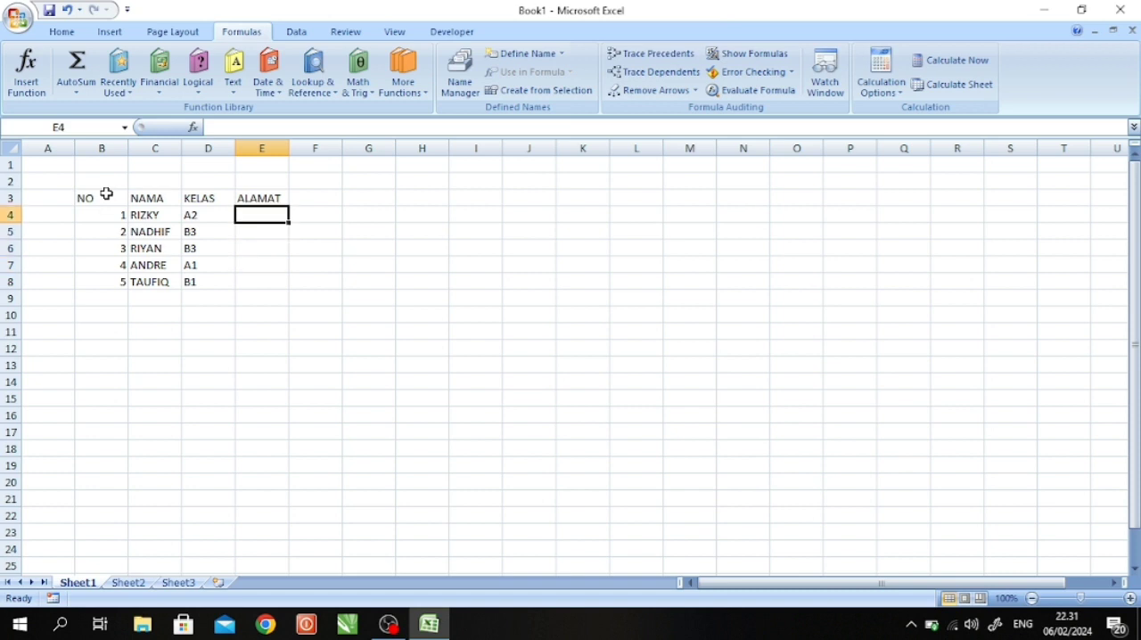
type("JAWA TIMUR")
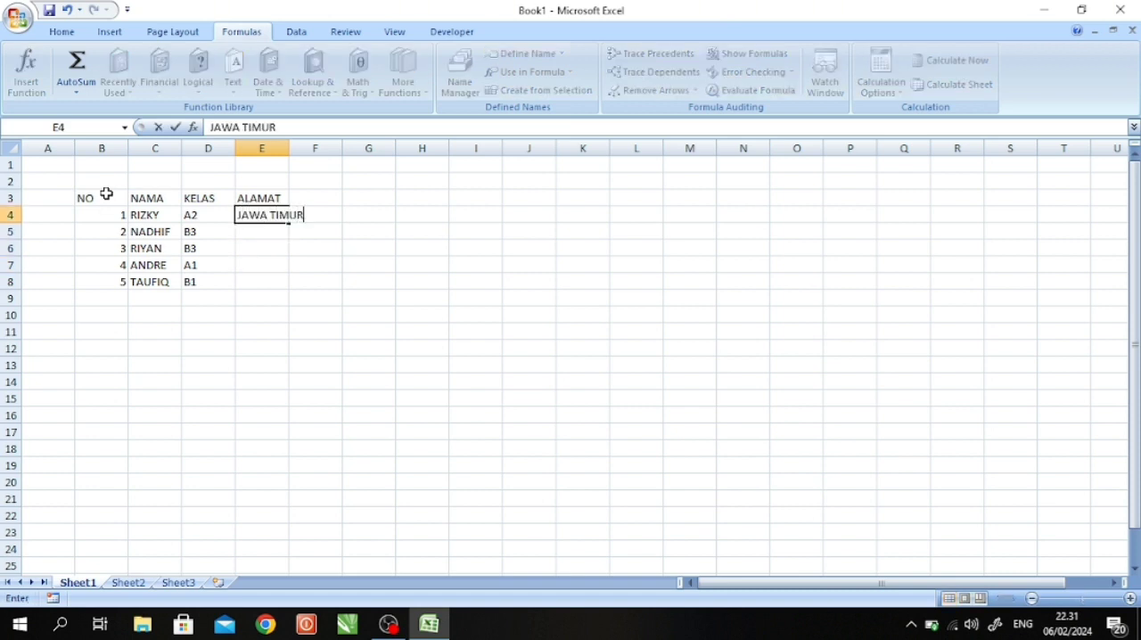
key("Return")
type("SUMATRA")
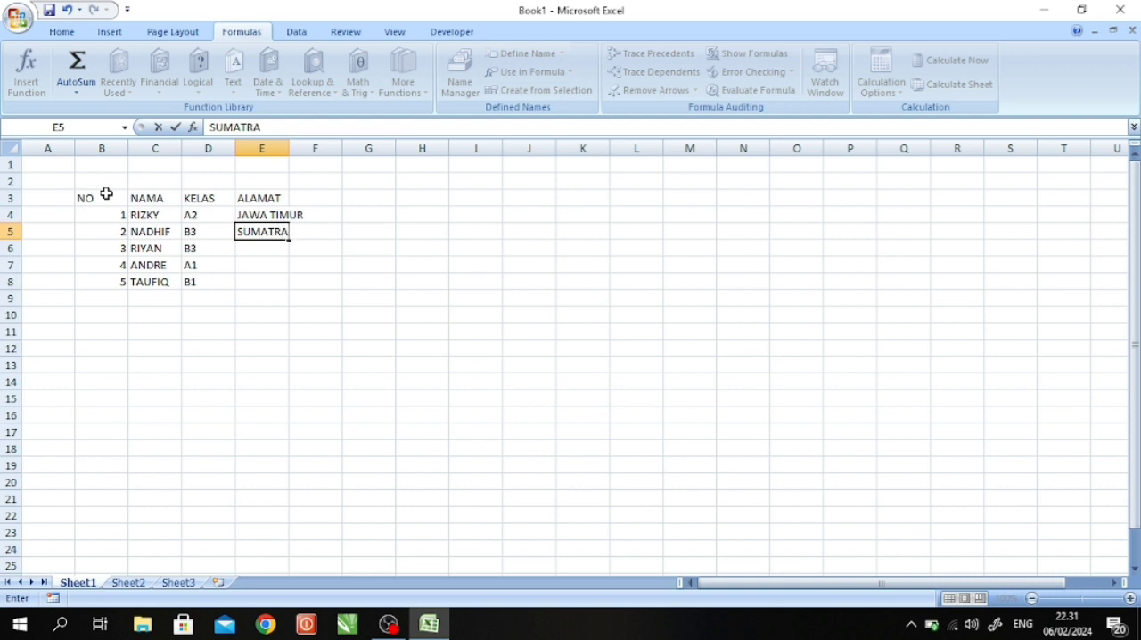
key("Return")
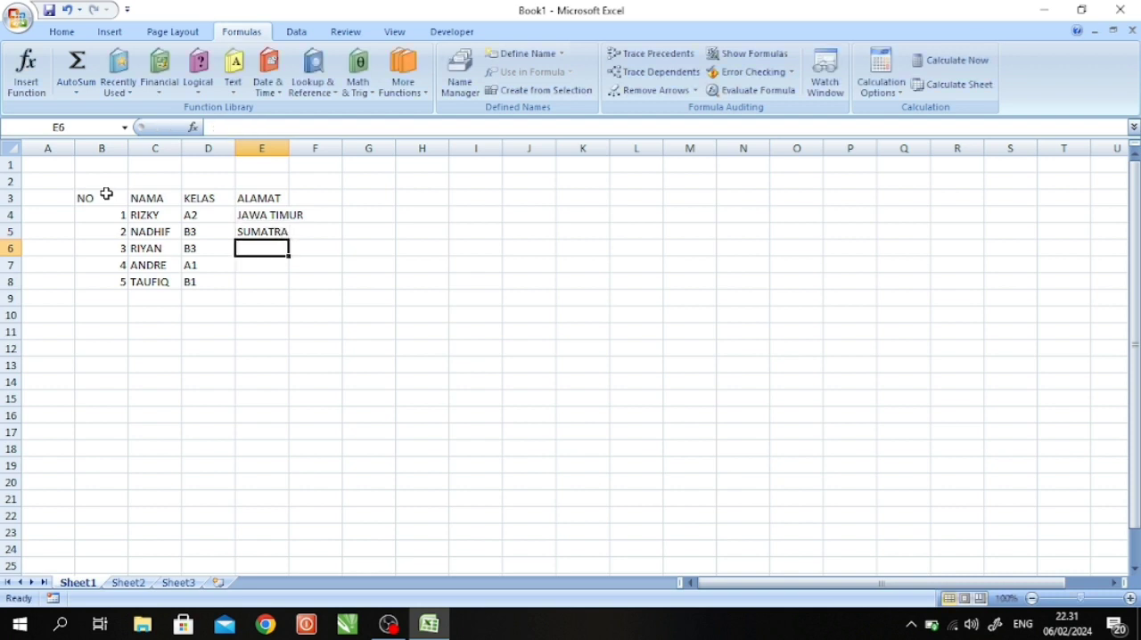
type("JAWA BARAT")
key("Return")
type("JAWA TENGAH")
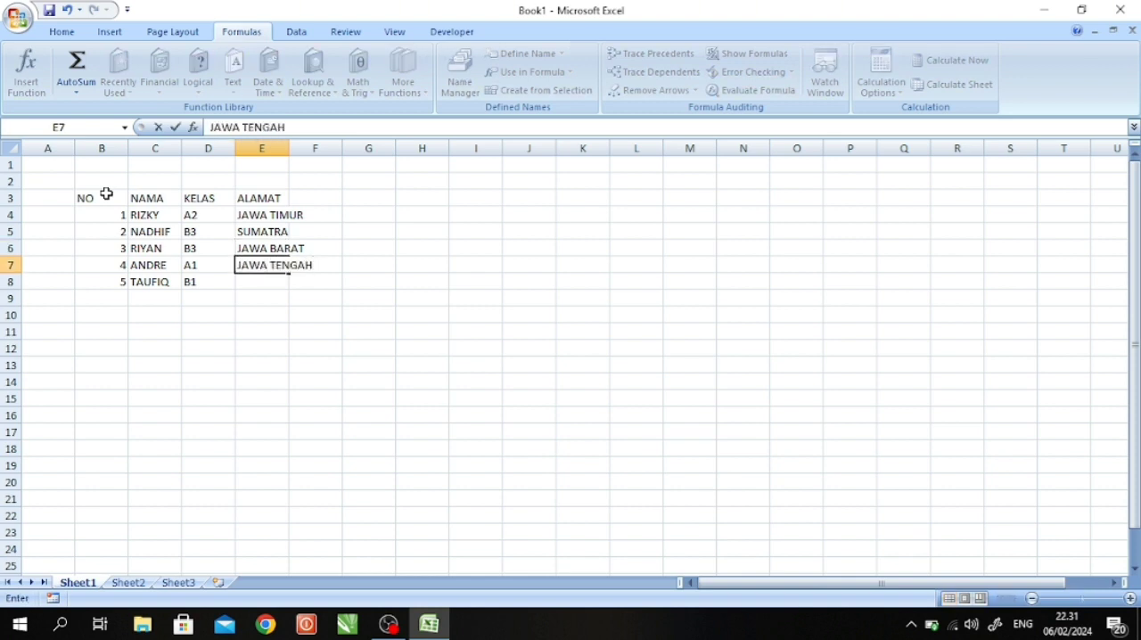
key("Return")
type("JAKARTA")
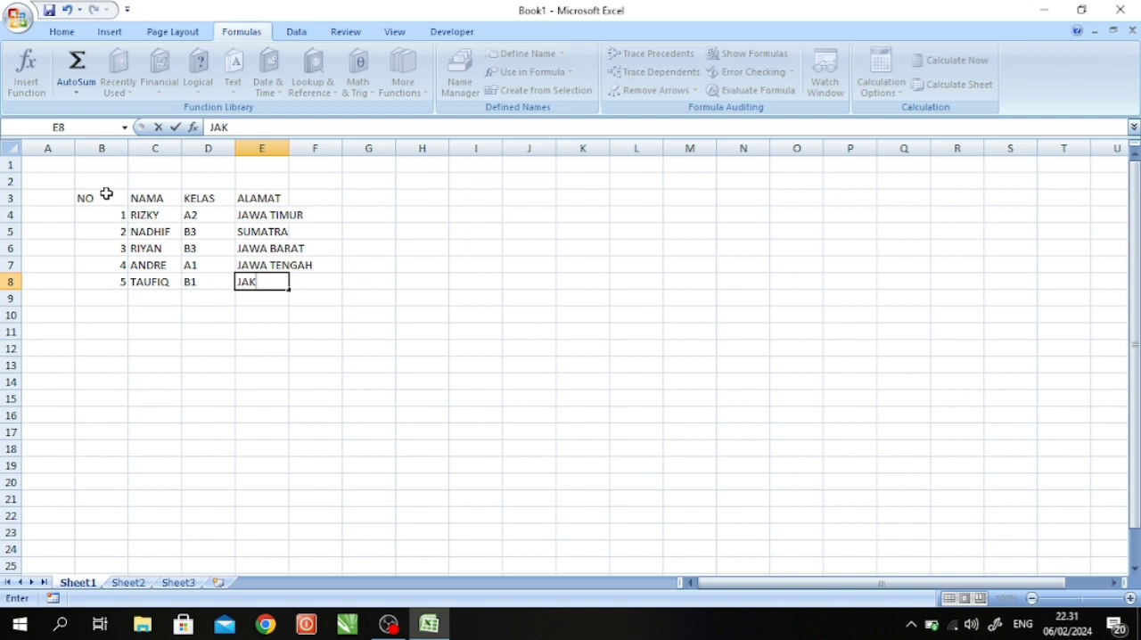
key("Tab")
- Add the column header GAJI POKOK in cell F3, beside ALAMAT
key("Up")
key("Up")
key("Up")
key("Up")
key("Up")
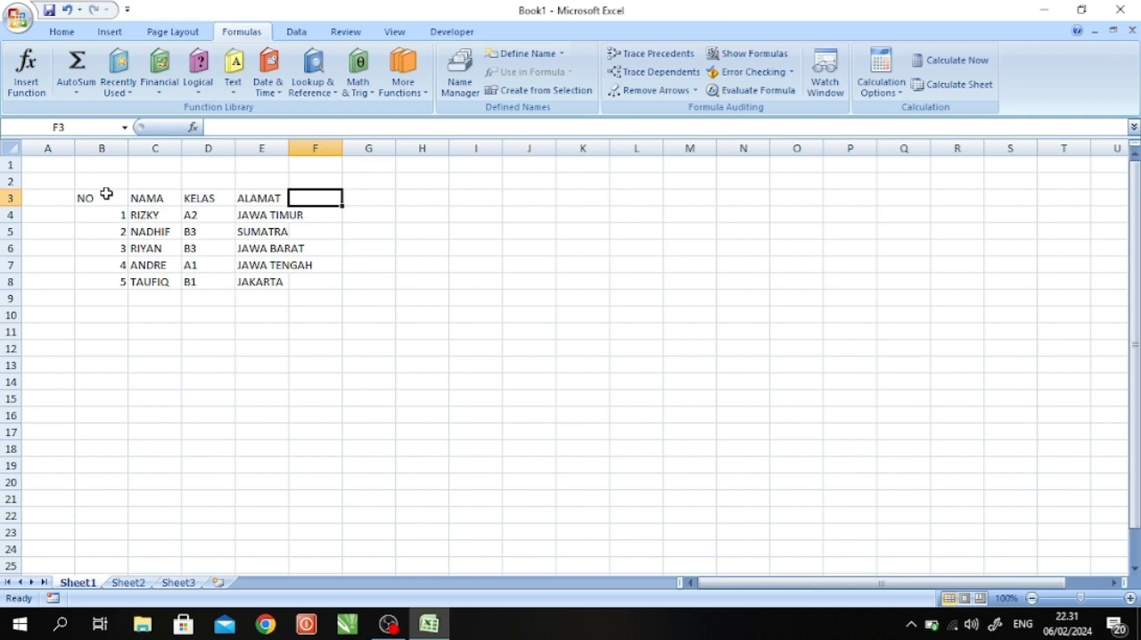
type("NO")
key("BackSpace")
key("BackSpace")
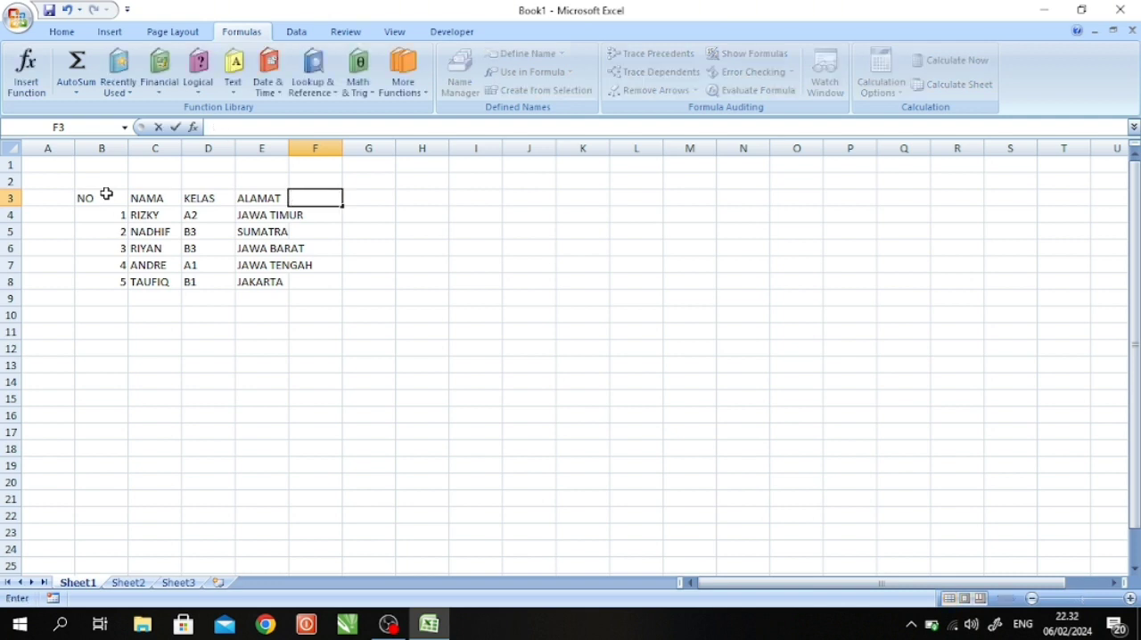
type("GAJI")
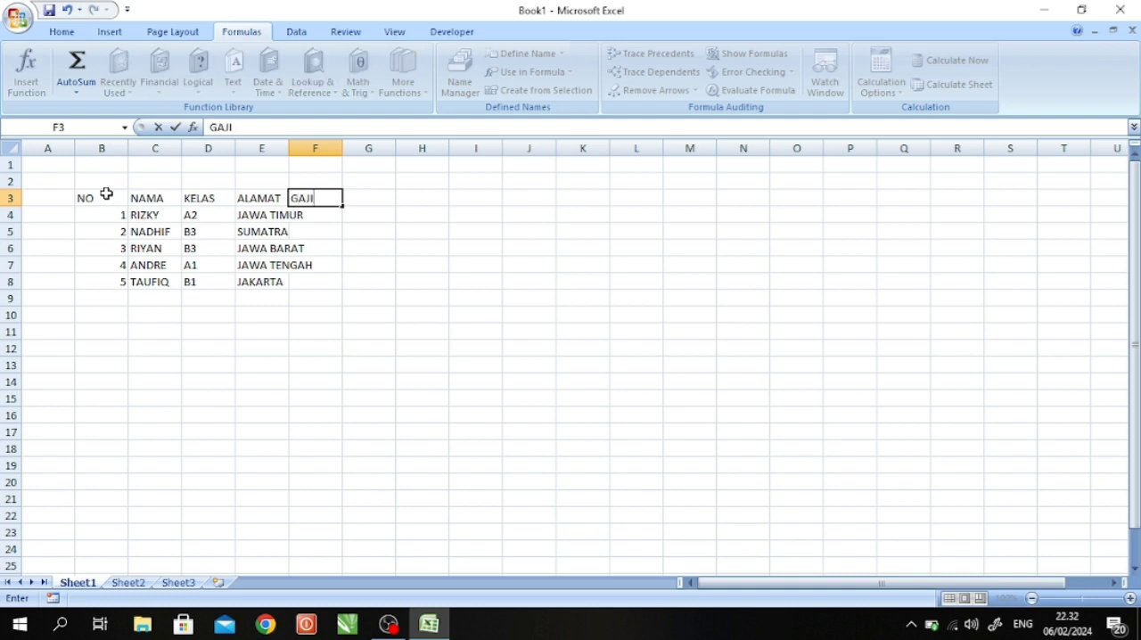
type(" POKOK")
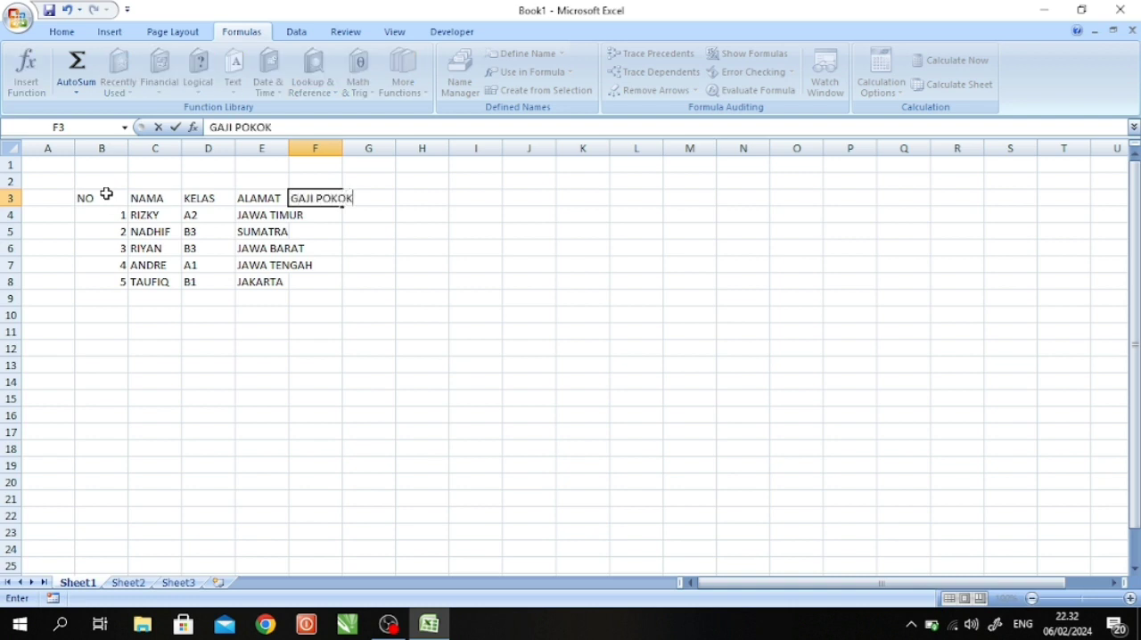
- Enter the base salaries 2.000.000 in cell F4 and 3.000.000 in cell F5 of the GAJI POKOK column
key("Return")
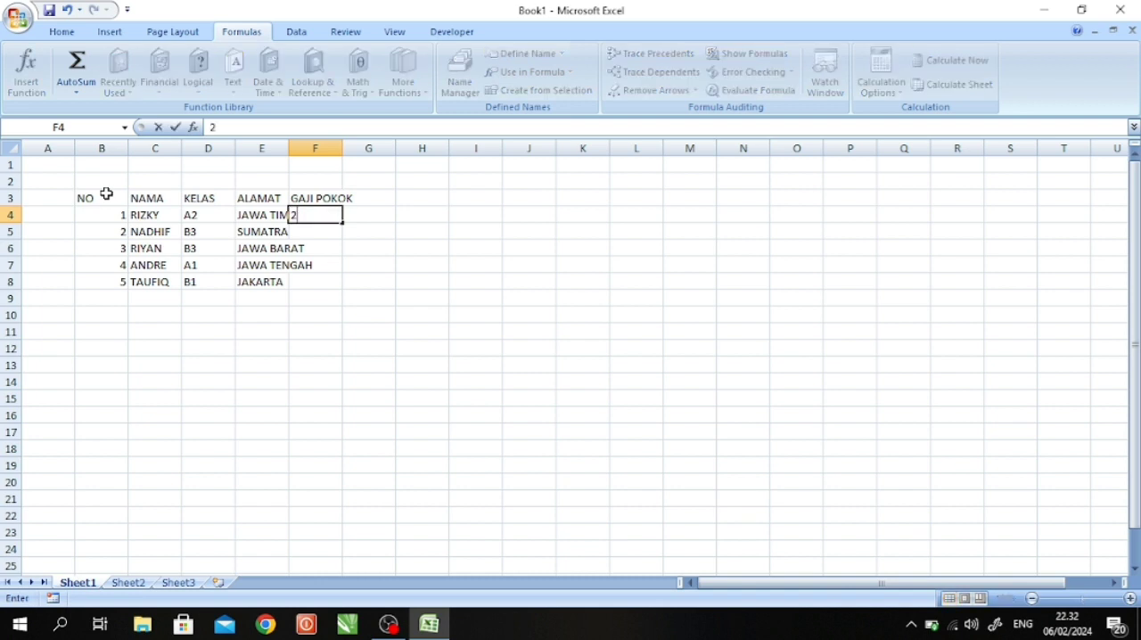
type("000000")
key("Return")
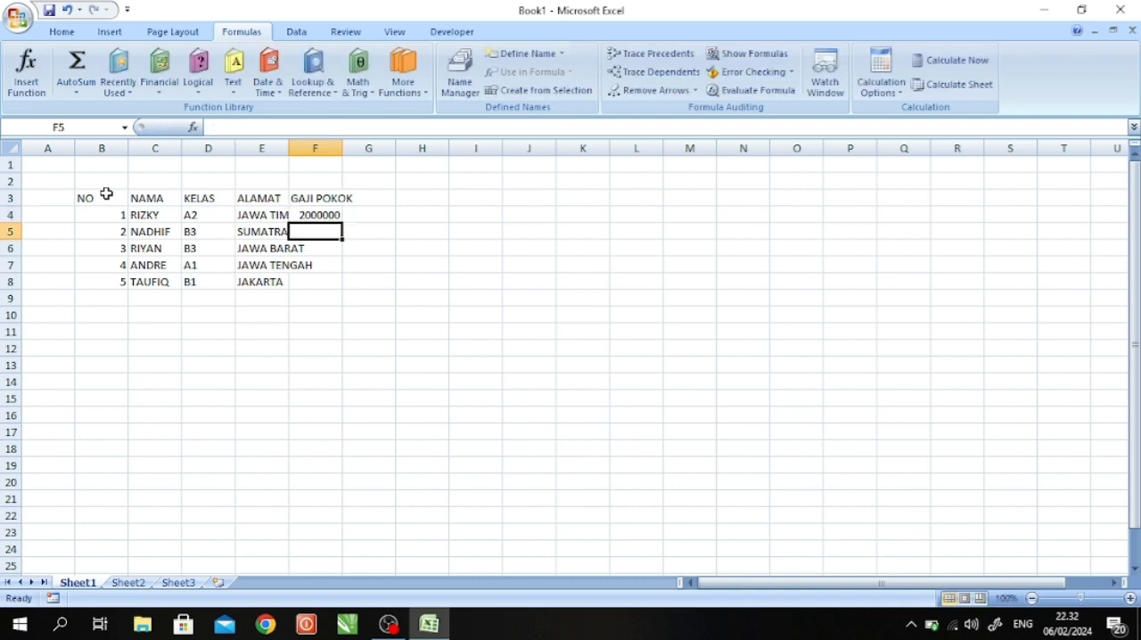
key("Up")
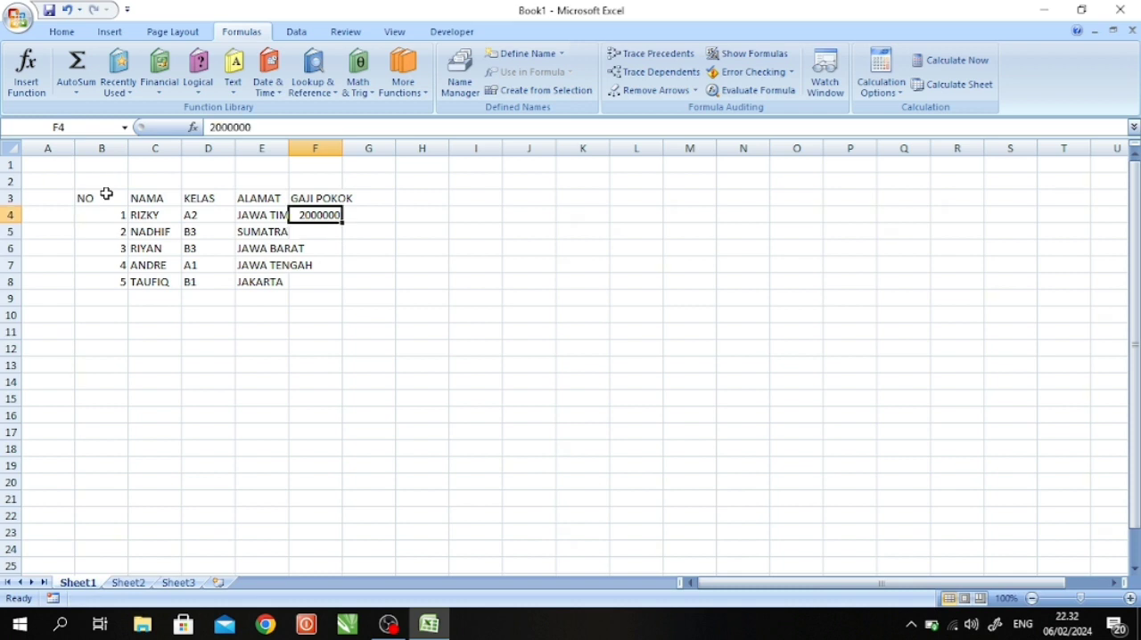
type("2.")
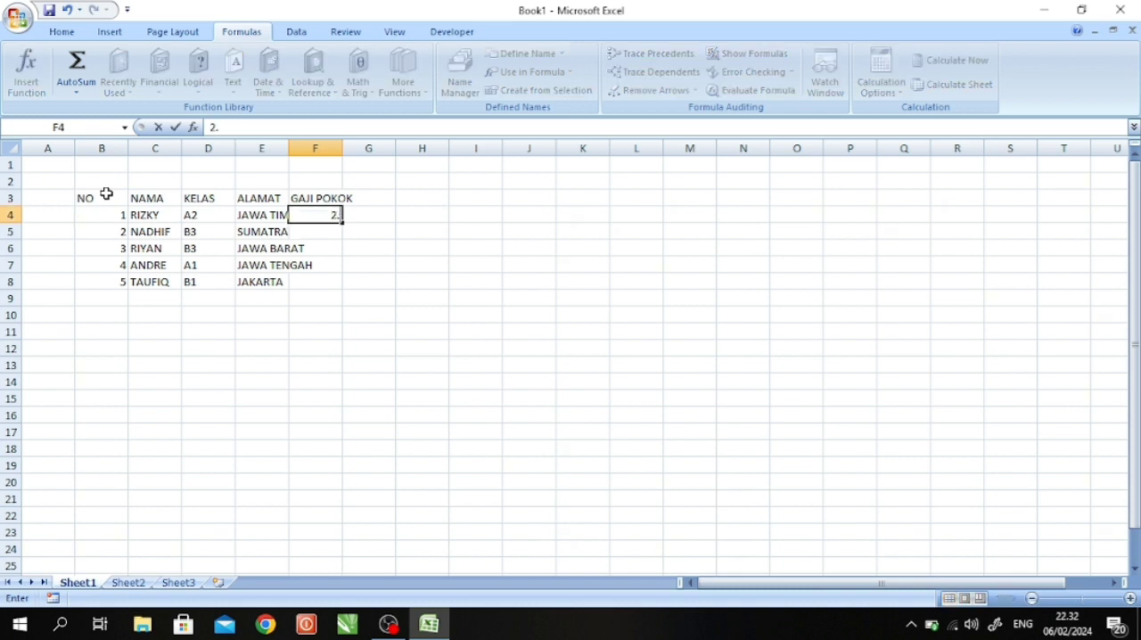
type("000.000")
key("Return")
type("3.000.000")
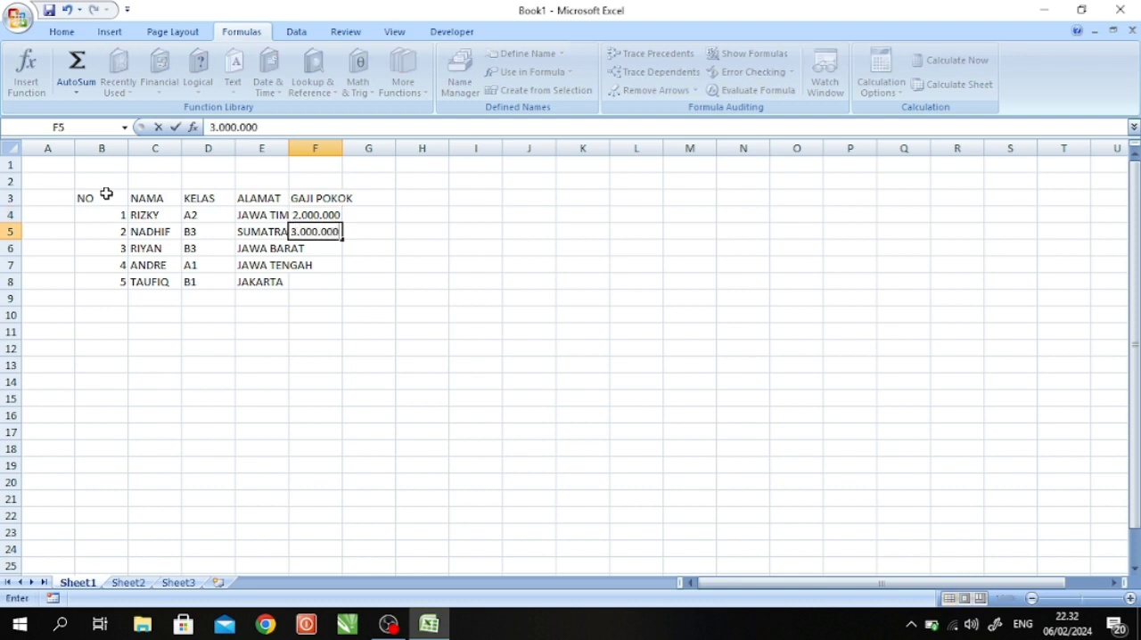
key("Return")
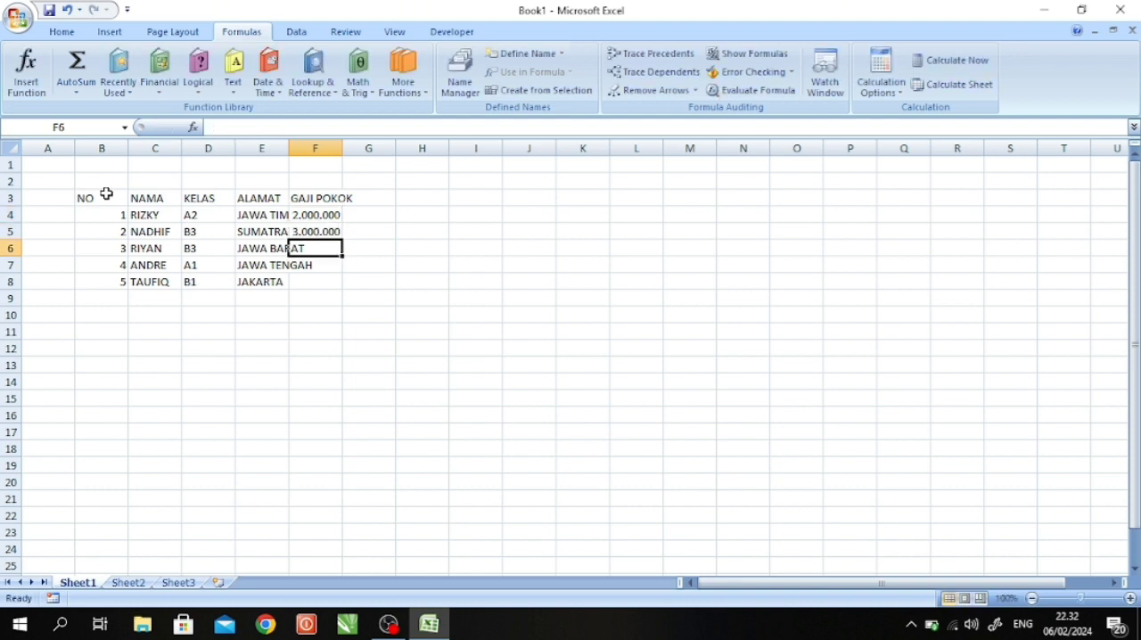
- Complete the GAJI POKOK column with 4.000.000, 1.000.000 and 2.500.000 in cells F6 to F8
type("4")
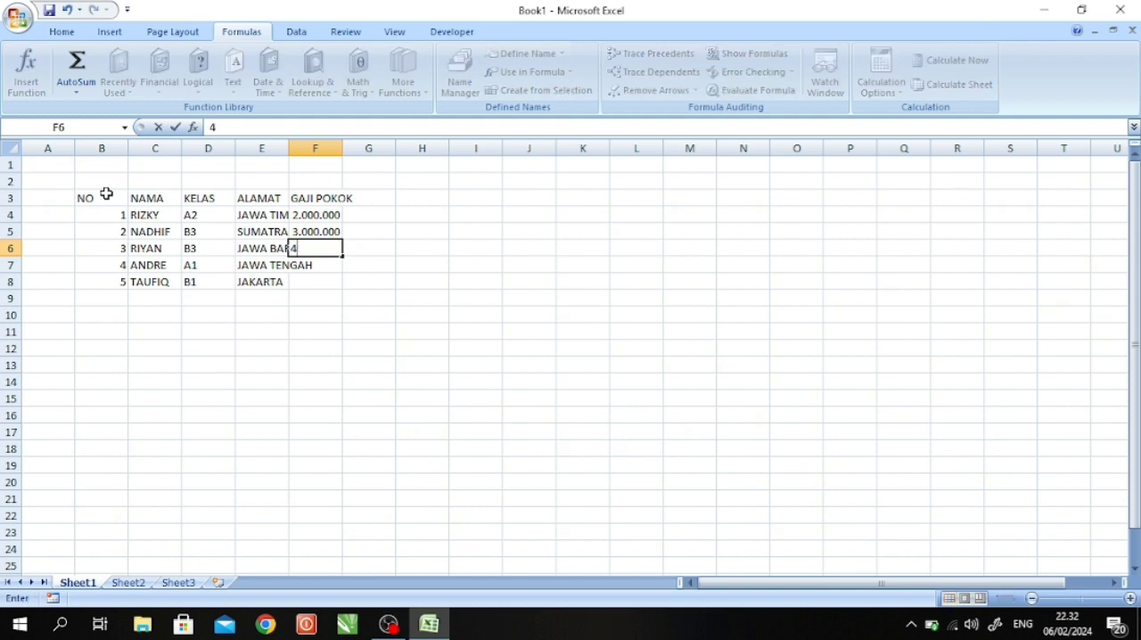
type(".000.000")
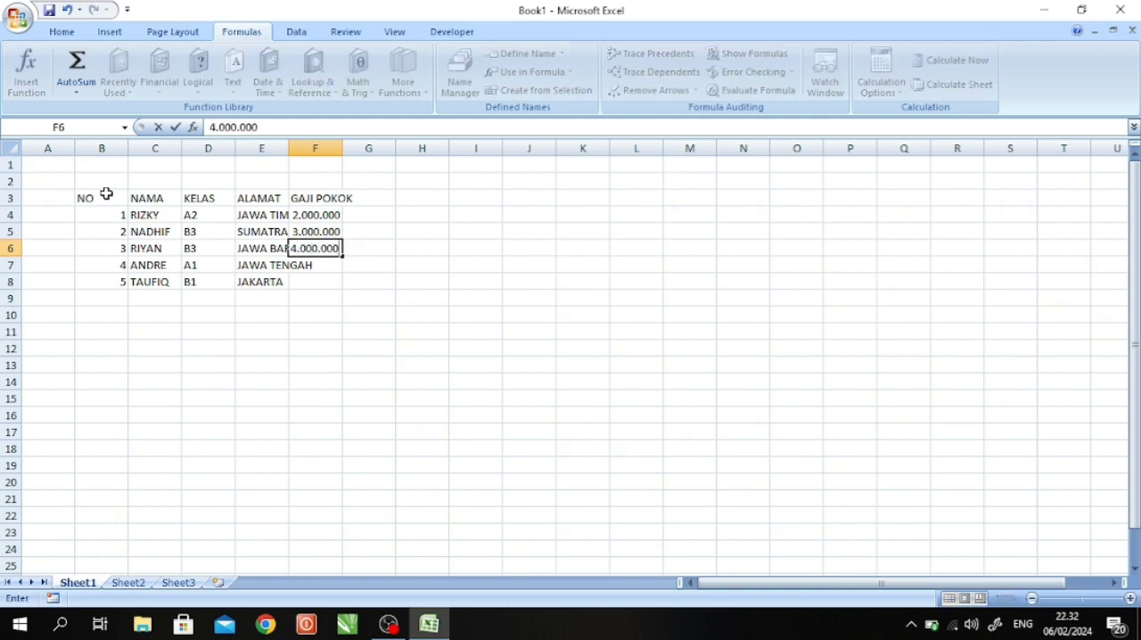
key("Return")
type("1.000.00")
key("Return")
type("2.500.000")
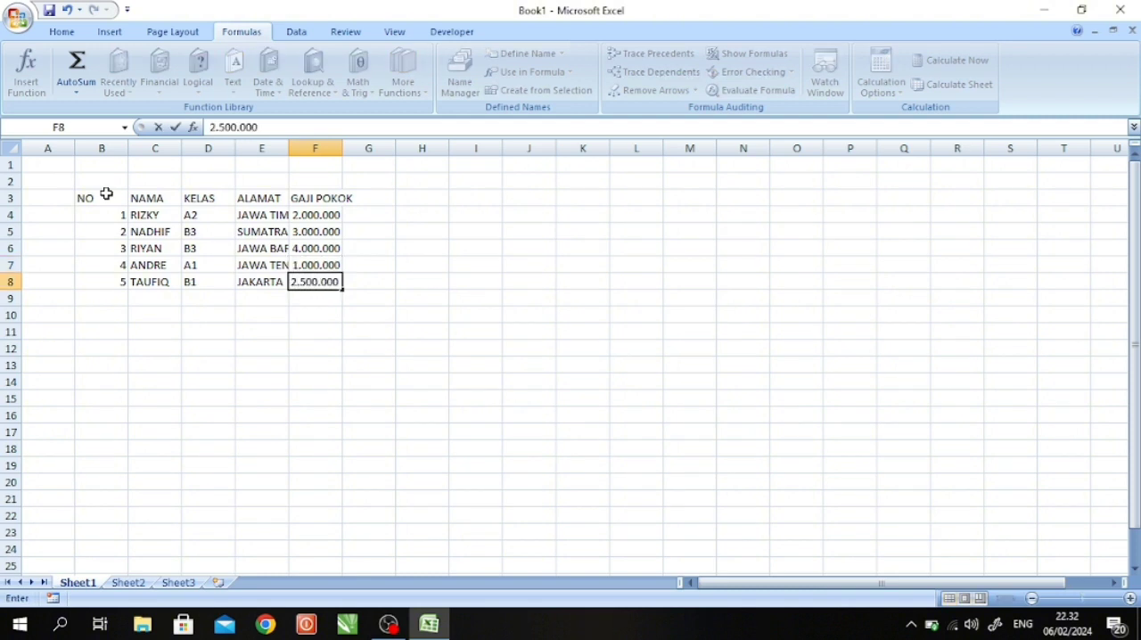
key("Return")
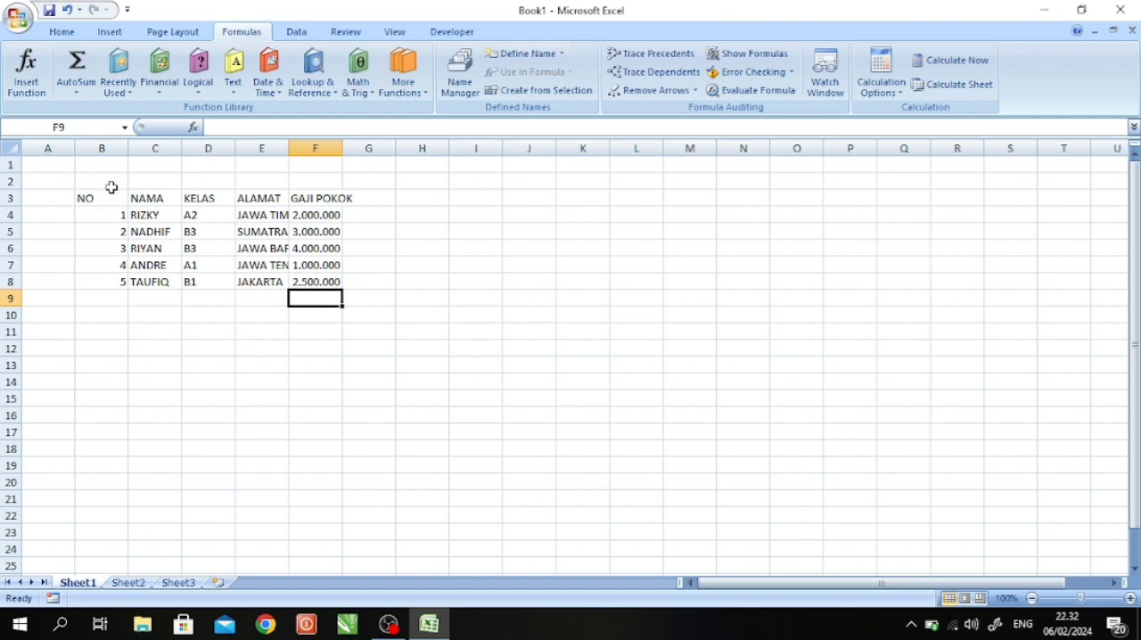
- Autofit the widths of columns B to F to the table's contents
double_click(129, 145)
double_click(151, 145)
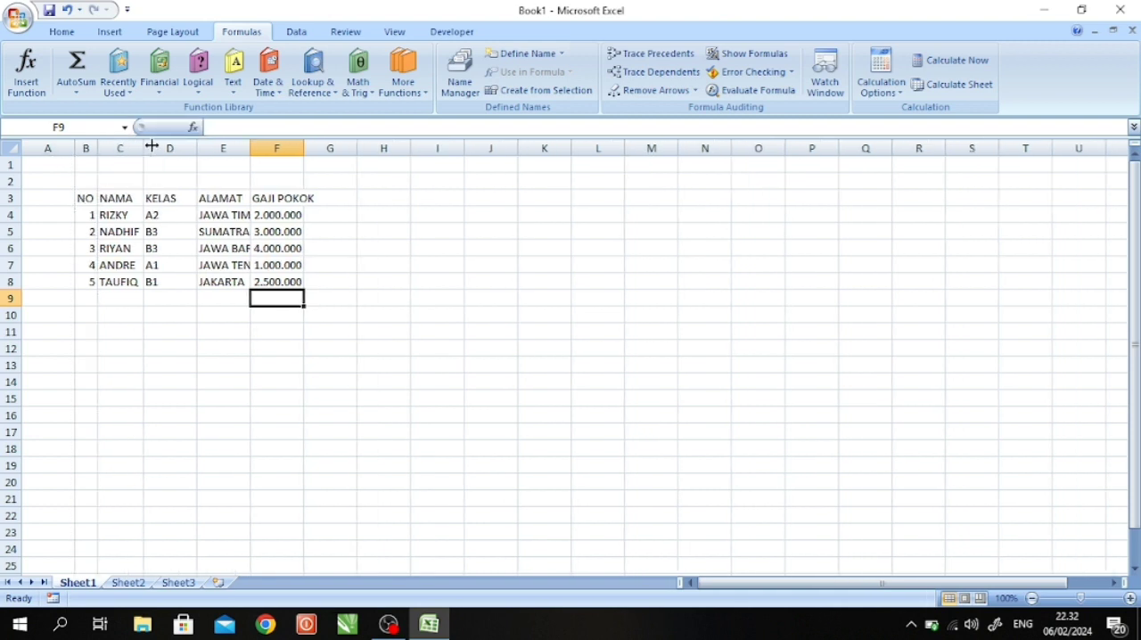
double_click(197, 146)
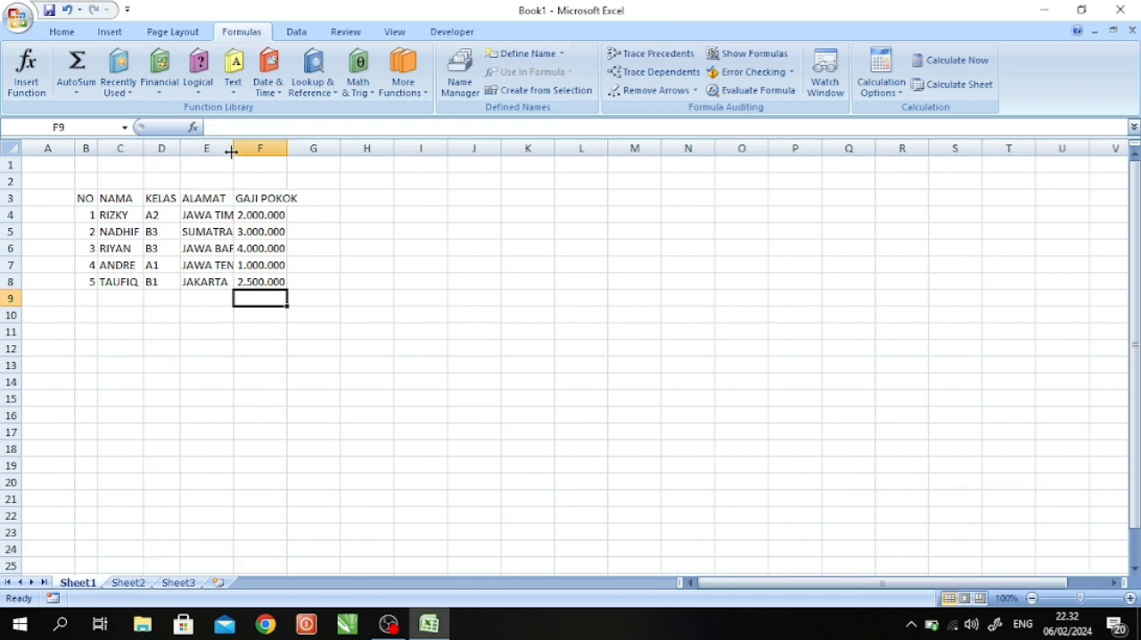
double_click(231, 147)
double_click(317, 147)
- Apply all borders to the whole table, cells B3 to F8
left_click_drag(86, 199, 297, 282)
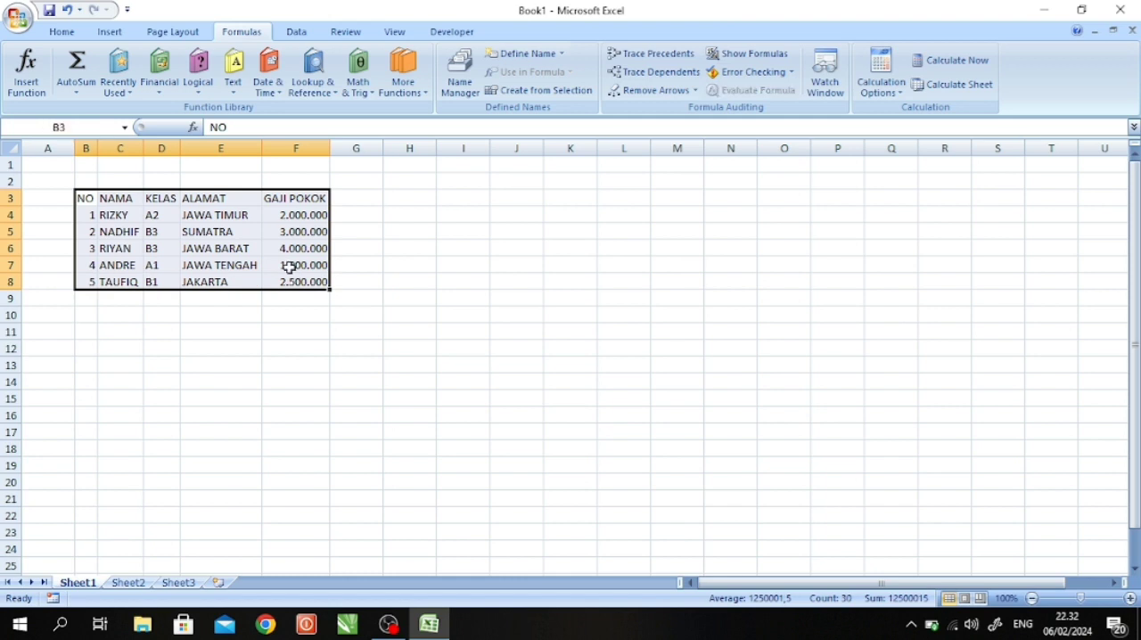
left_click(57, 33)
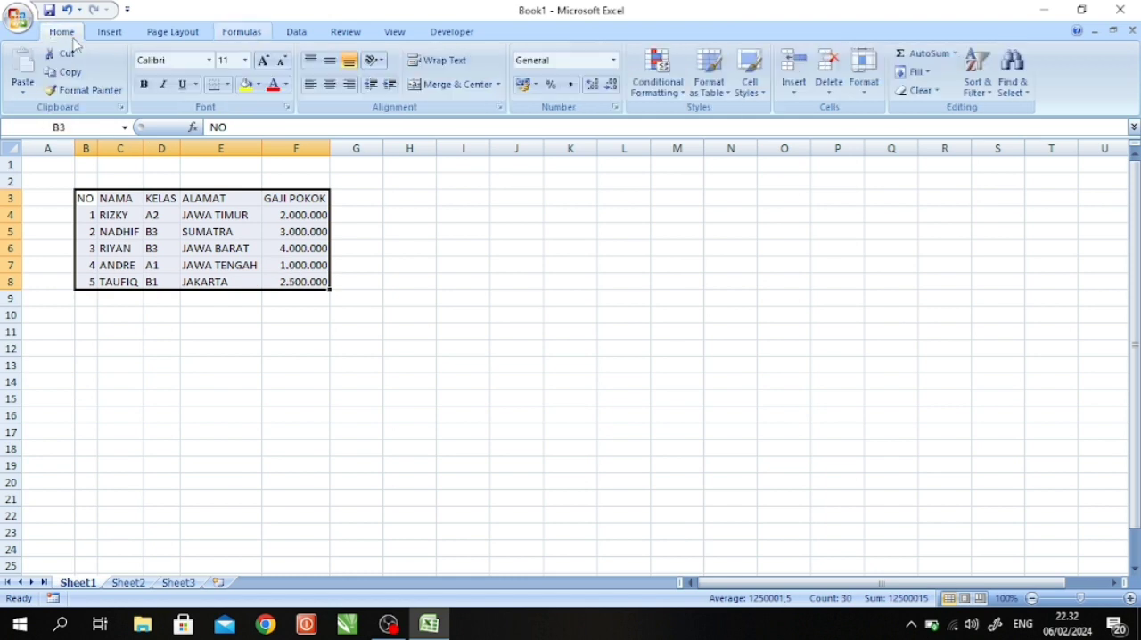
left_click(230, 85)
left_click(233, 217)
left_click(158, 229)
- Fill the table's header row, cells B3 to F3, with green
left_click_drag(85, 199, 281, 199)
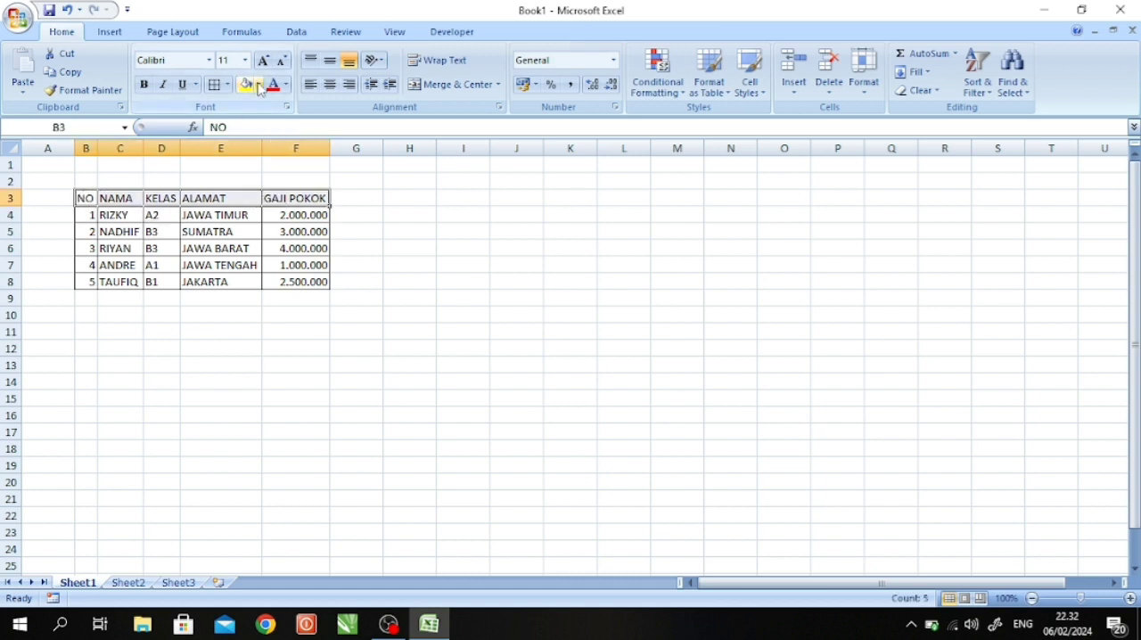
left_click(257, 85)
left_click(300, 208)
left_click(159, 231)
- Center the NO, KELAS, ALAMAT and GAJI POKOK columns and the NAMA header in the table
left_click_drag(82, 204, 85, 282)
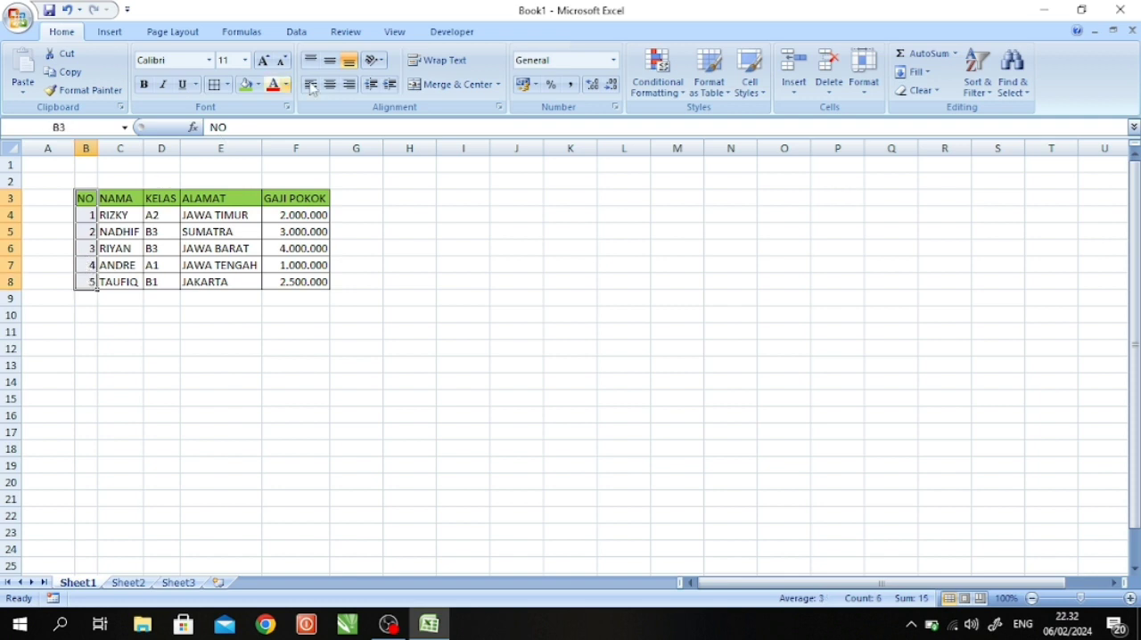
left_click(330, 84)
left_click(361, 215)
left_click_drag(161, 196, 280, 273)
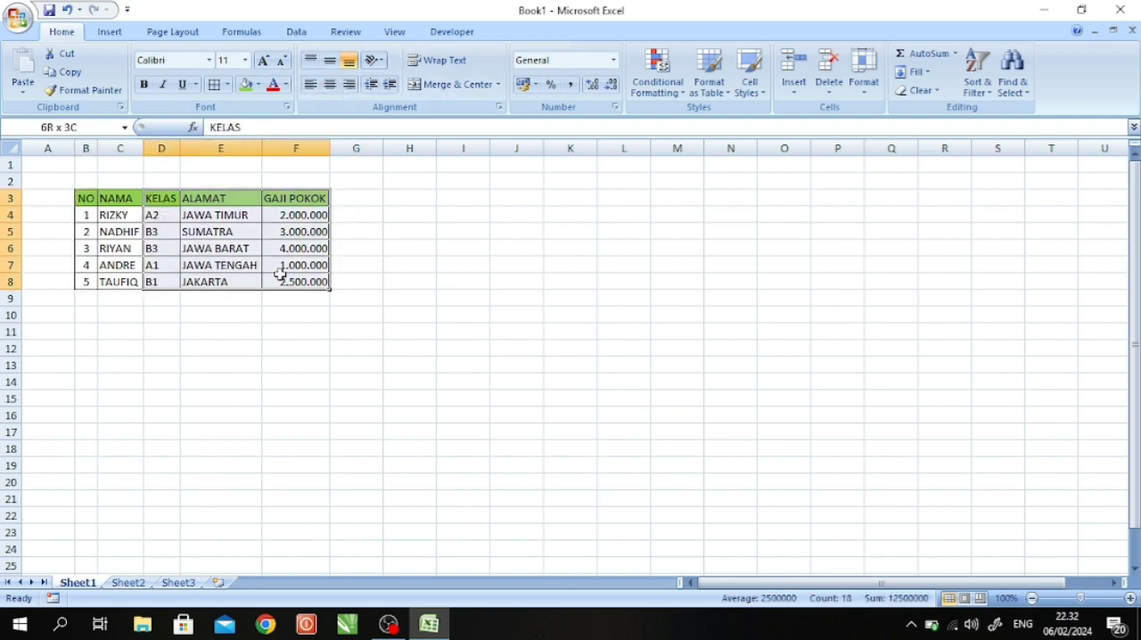
left_click(329, 84)
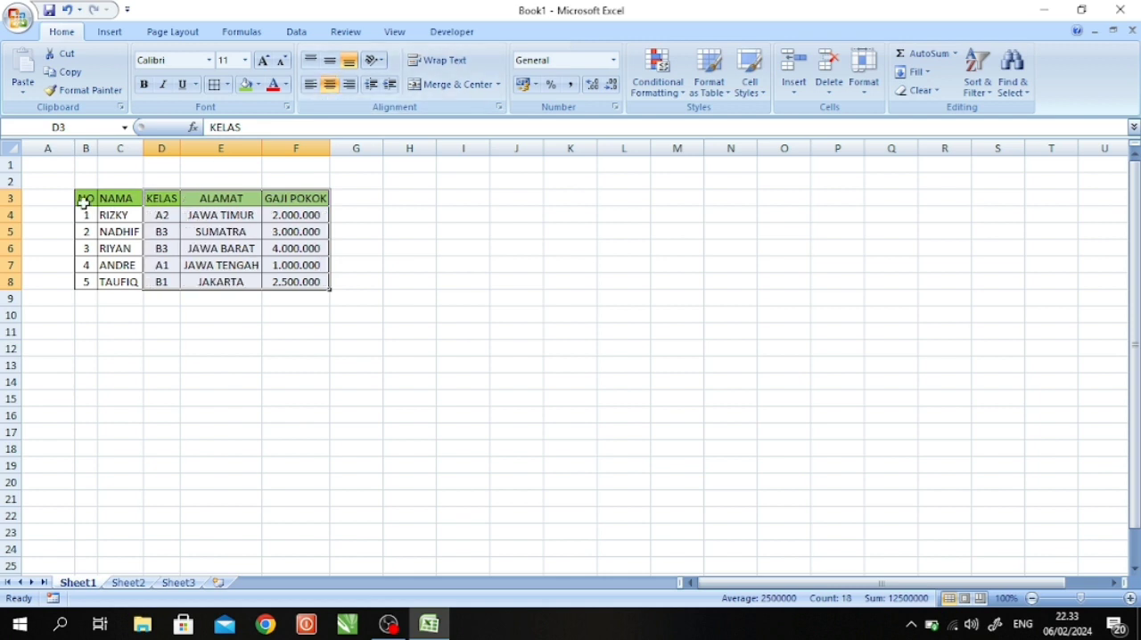
left_click(129, 198)
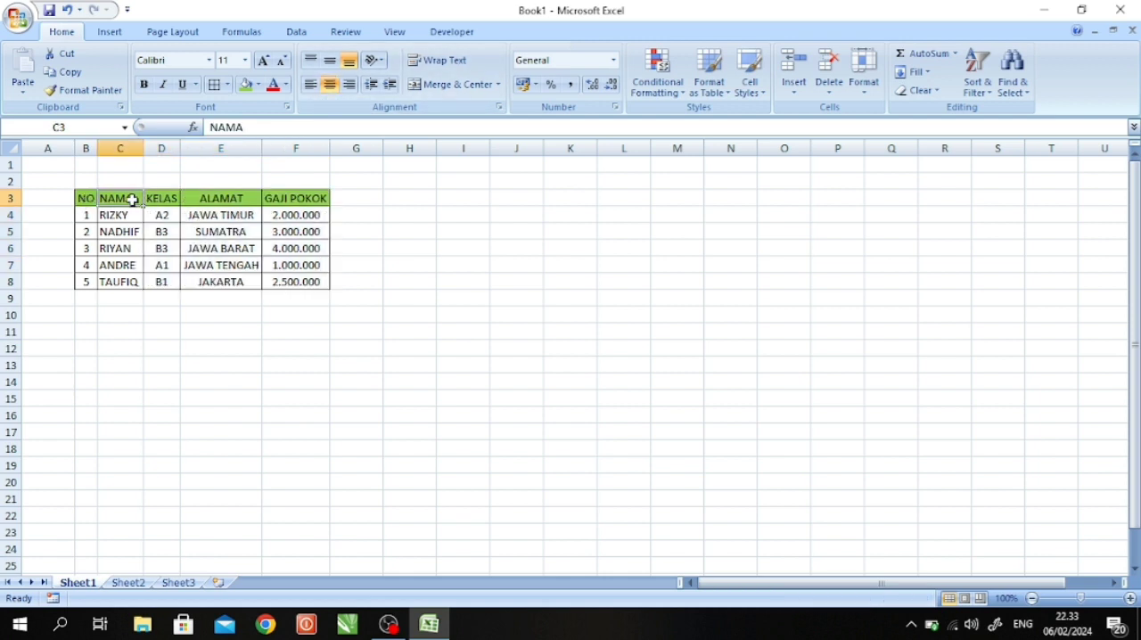
left_click(330, 84)
left_click(403, 284)
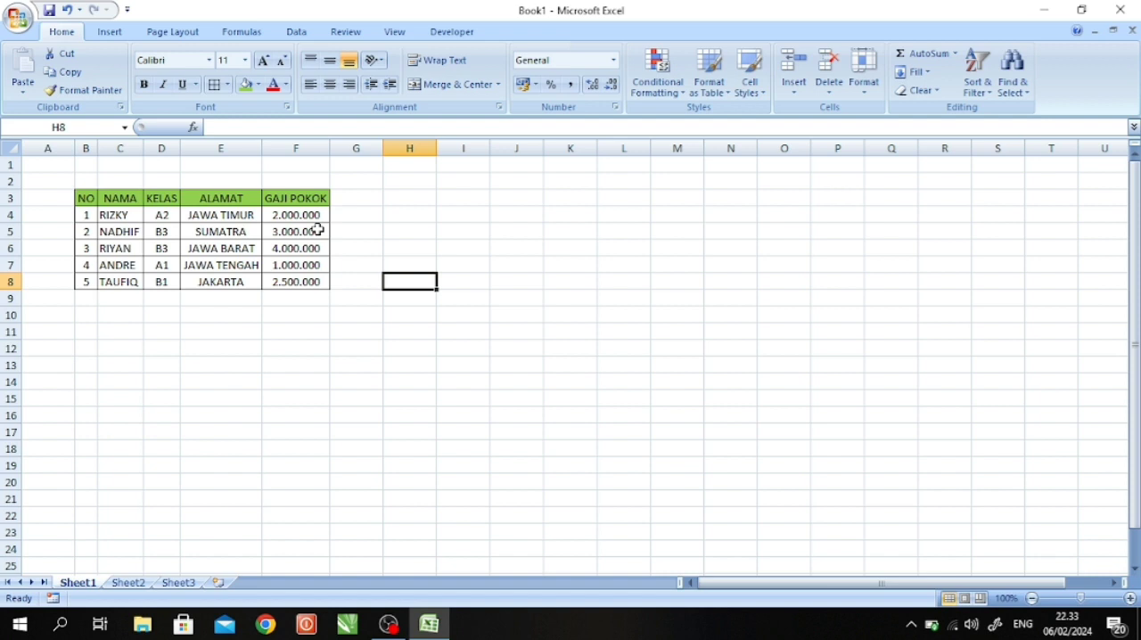
left_click(408, 201)
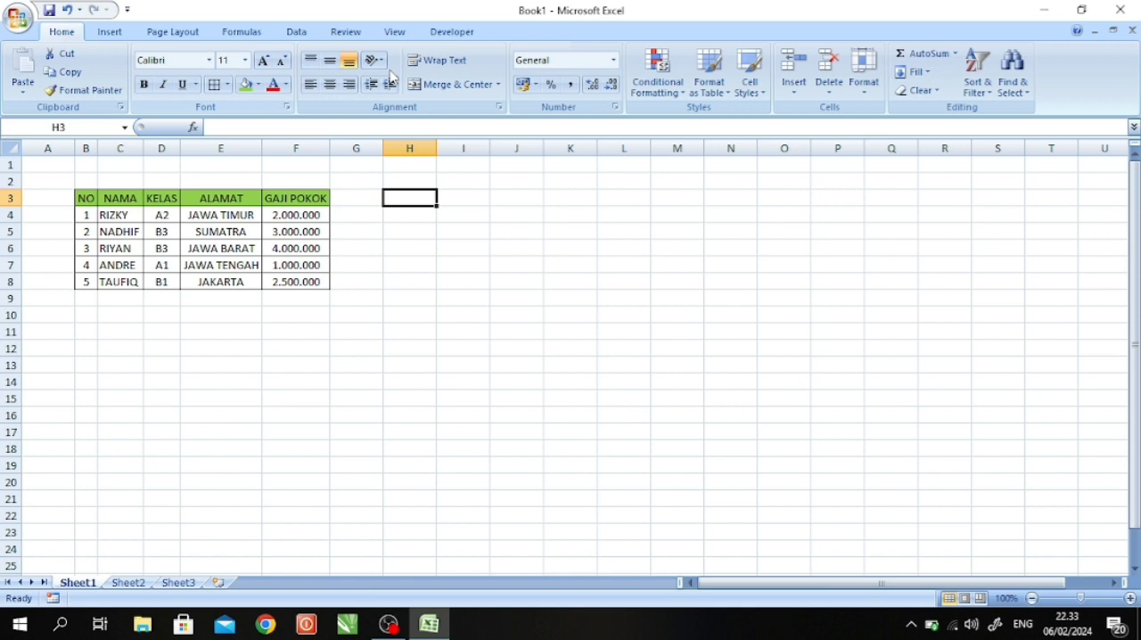
left_click(456, 253)
left_click(415, 200)
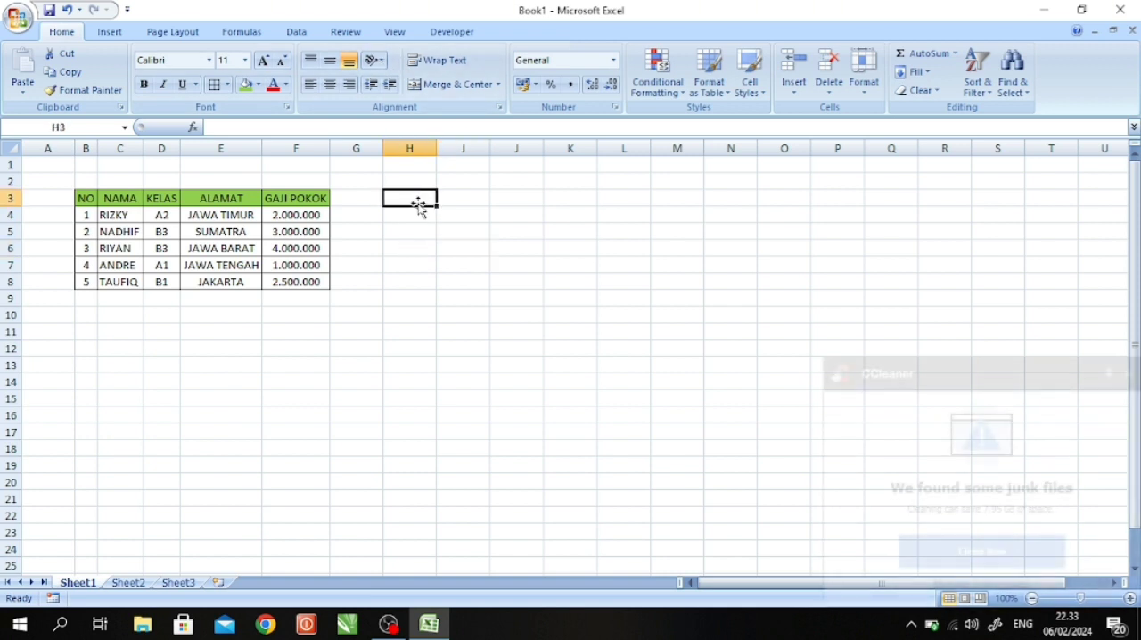
left_click(504, 210)
left_click(469, 202)
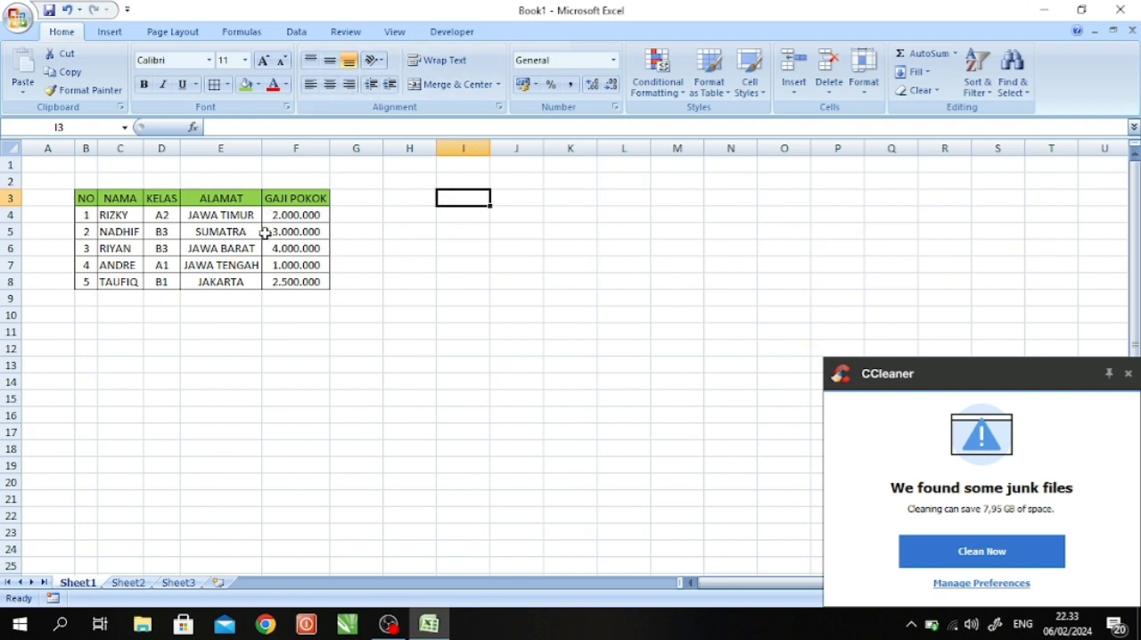
- Enter the label NAMA in cell H3 to start a lookup area beside the table
left_click(411, 197)
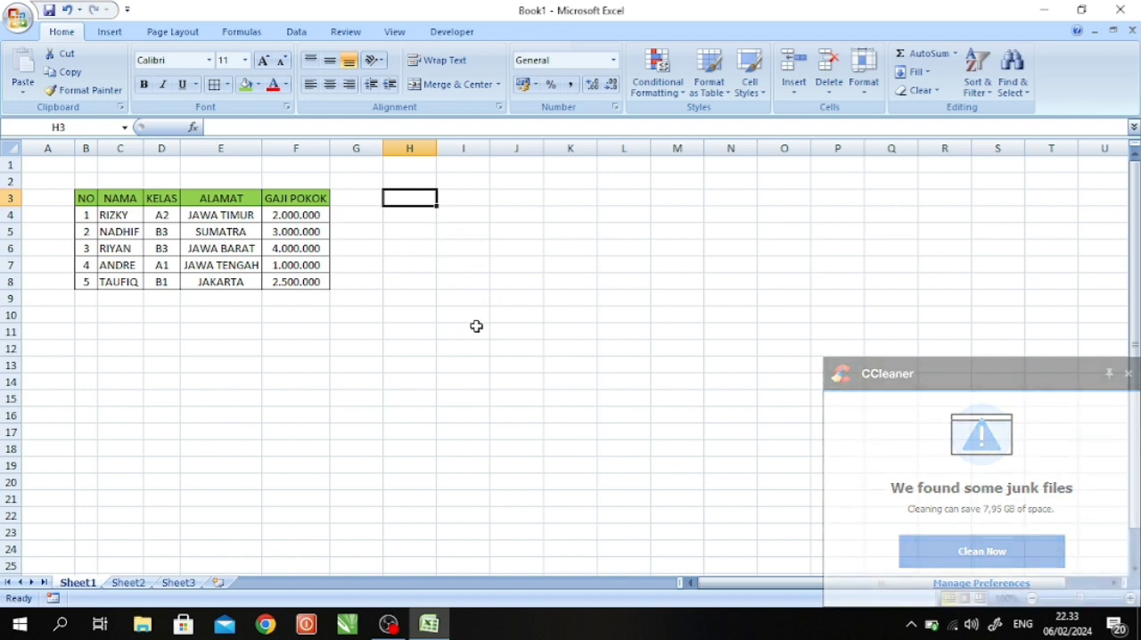
type("NA")
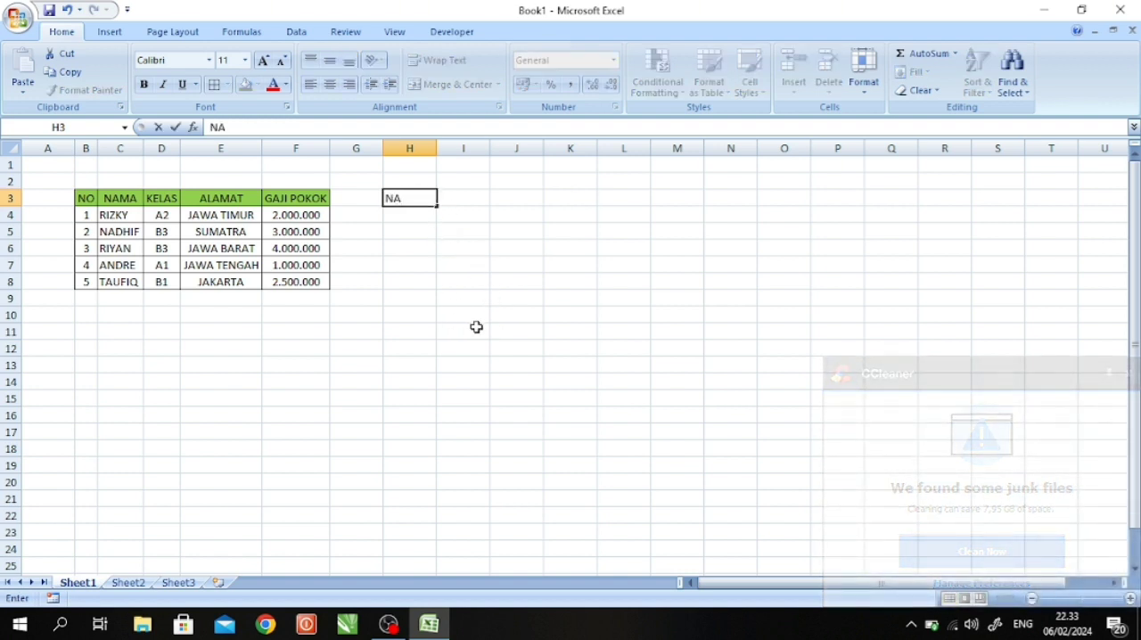
type("MA")
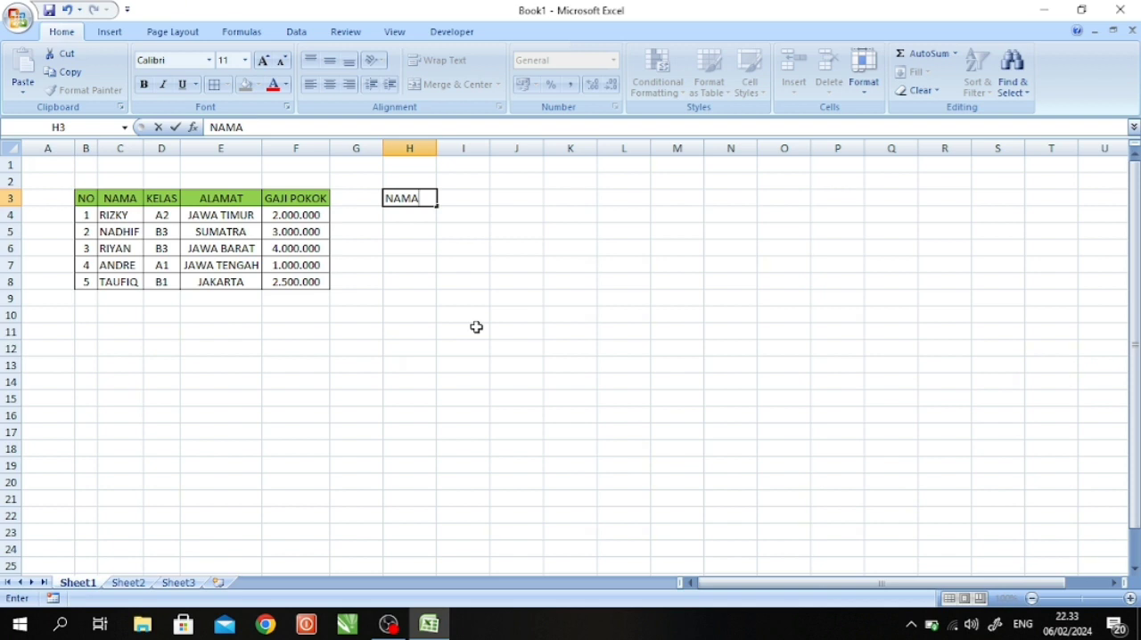
key("Return")
- Enter the label KELAS in cell H5, leaving one empty row below NAMA
key("Down")
key("Right")
key("Right")
key("Right")
key("Up")
key("Left")
key("Left")
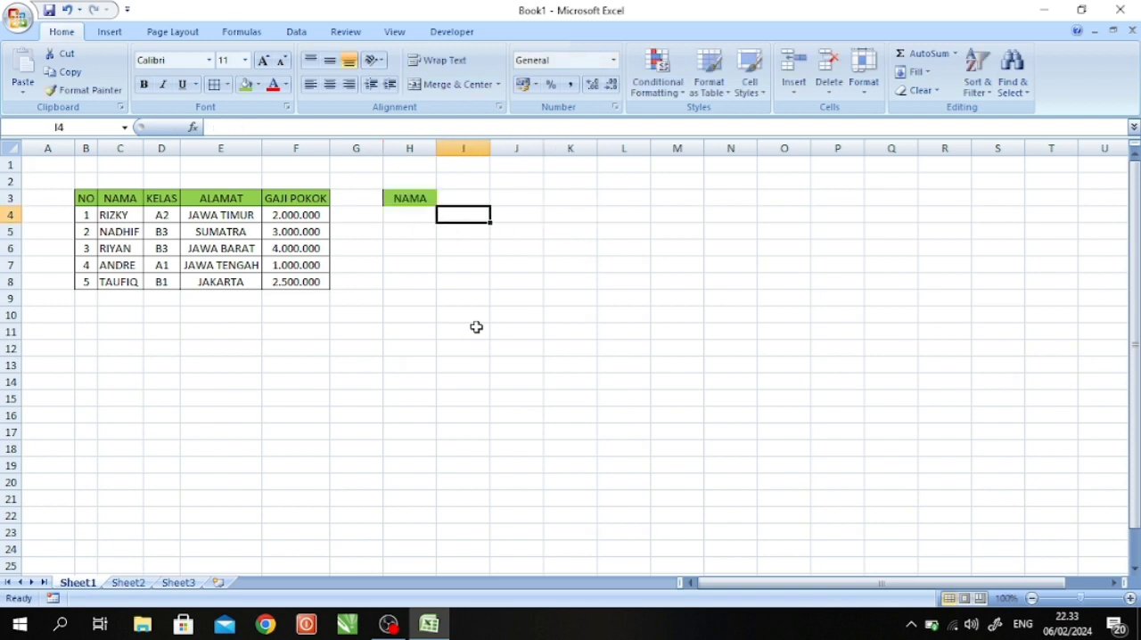
key("Left")
key("Down")
type("K")
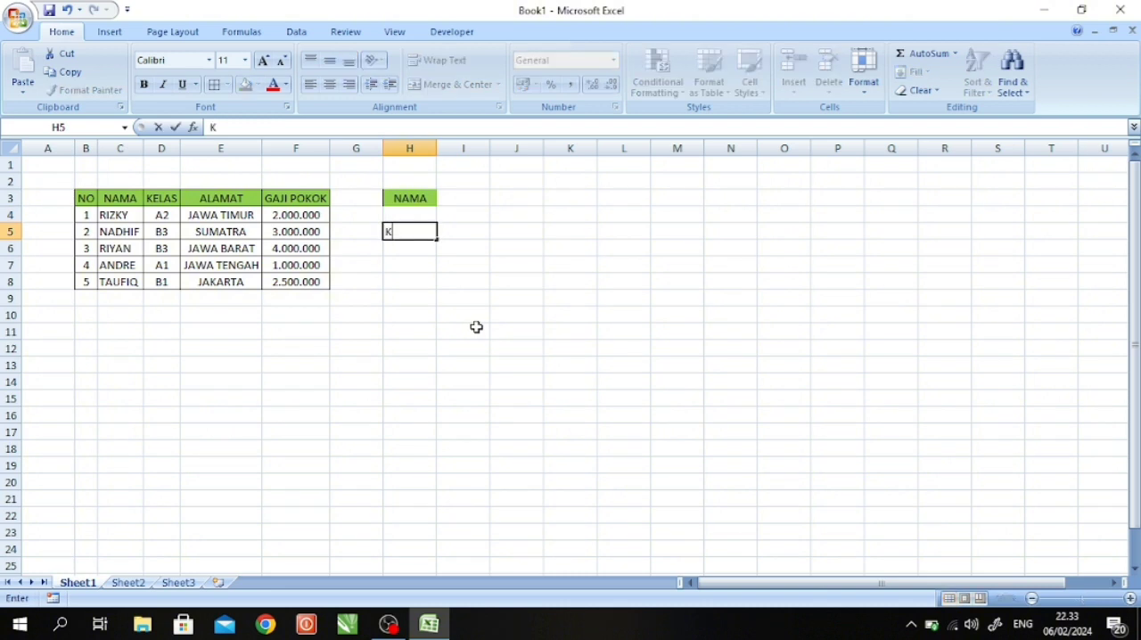
type("ELAS")
key("Return")
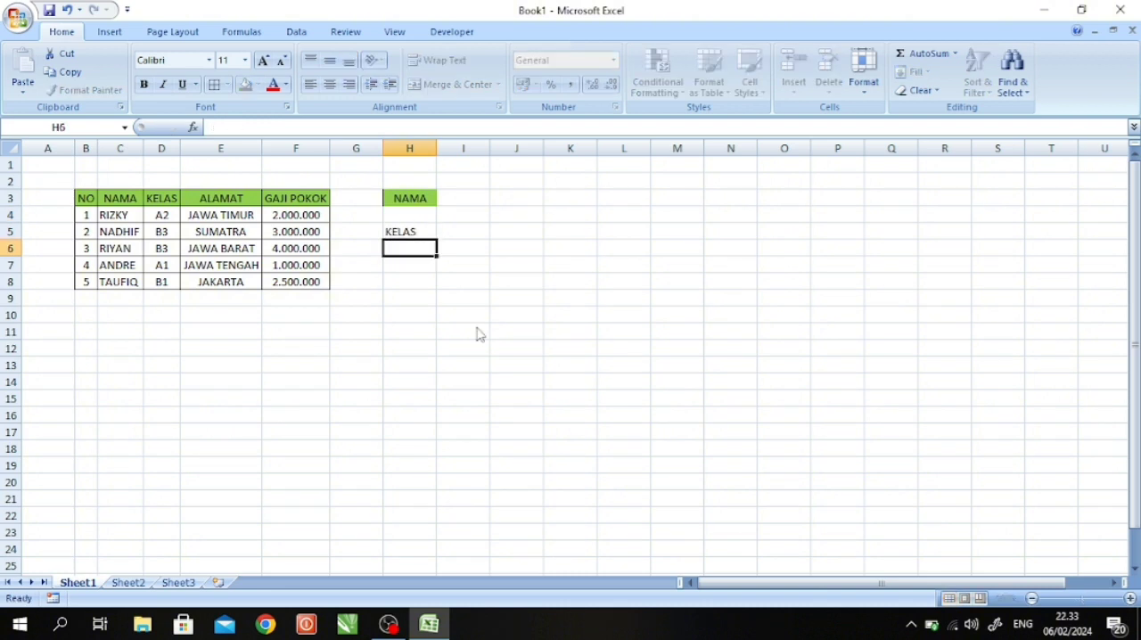
- Enter the labels ALAMAT in H6 and GAJI POKOK in H7, and widen column H to fit them
type("AL")
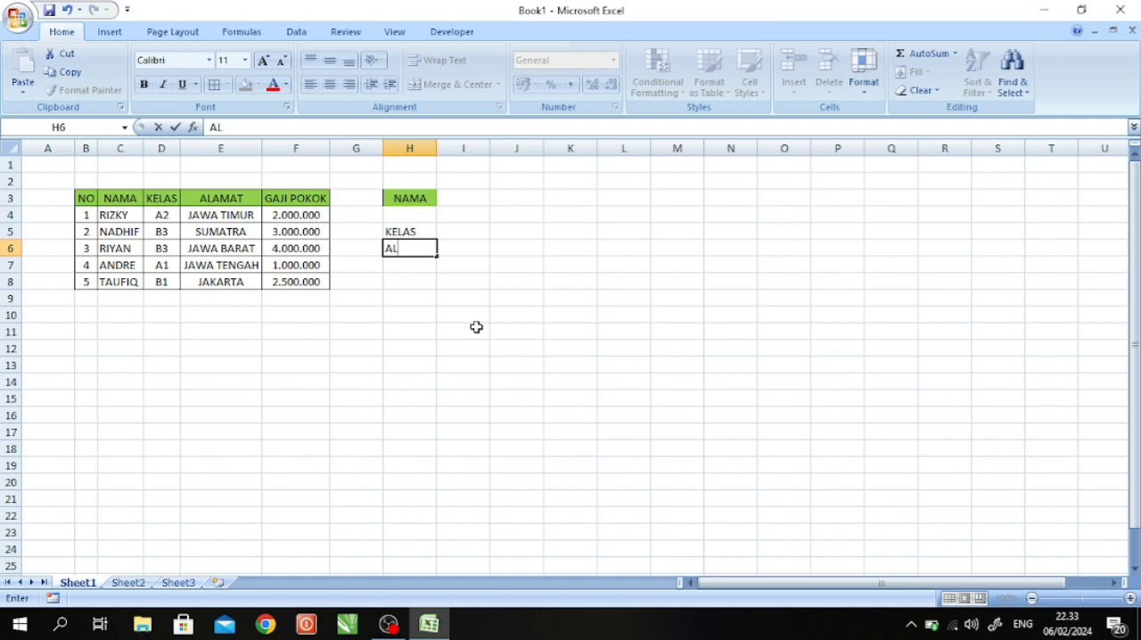
type("AMAT")
key("Return")
type("GA")
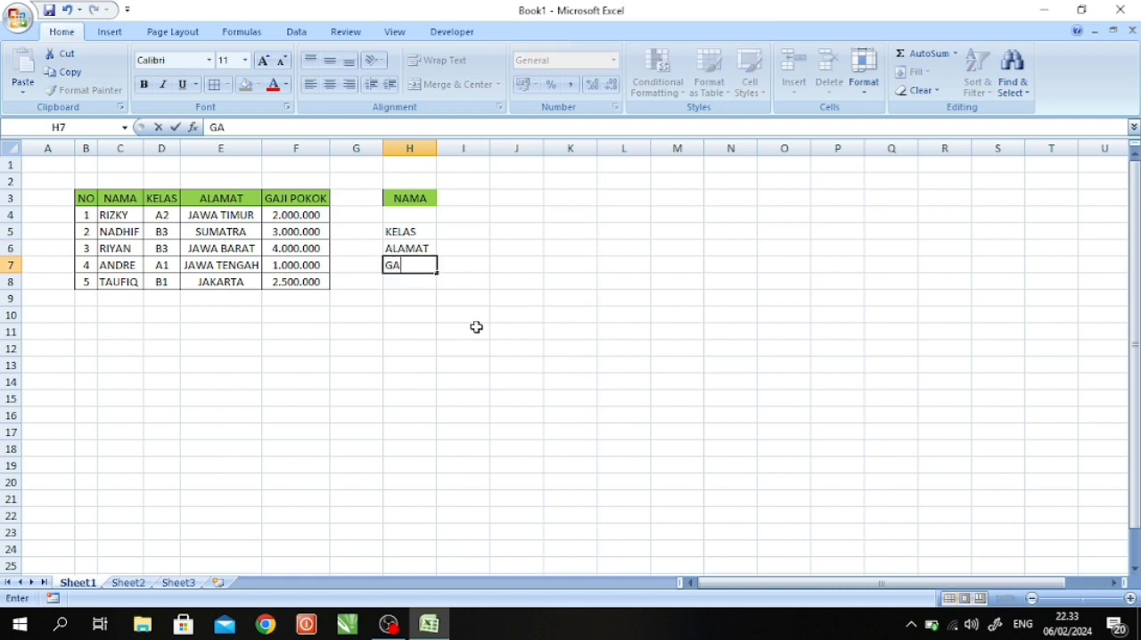
type("JI POKOK")
key("Return")
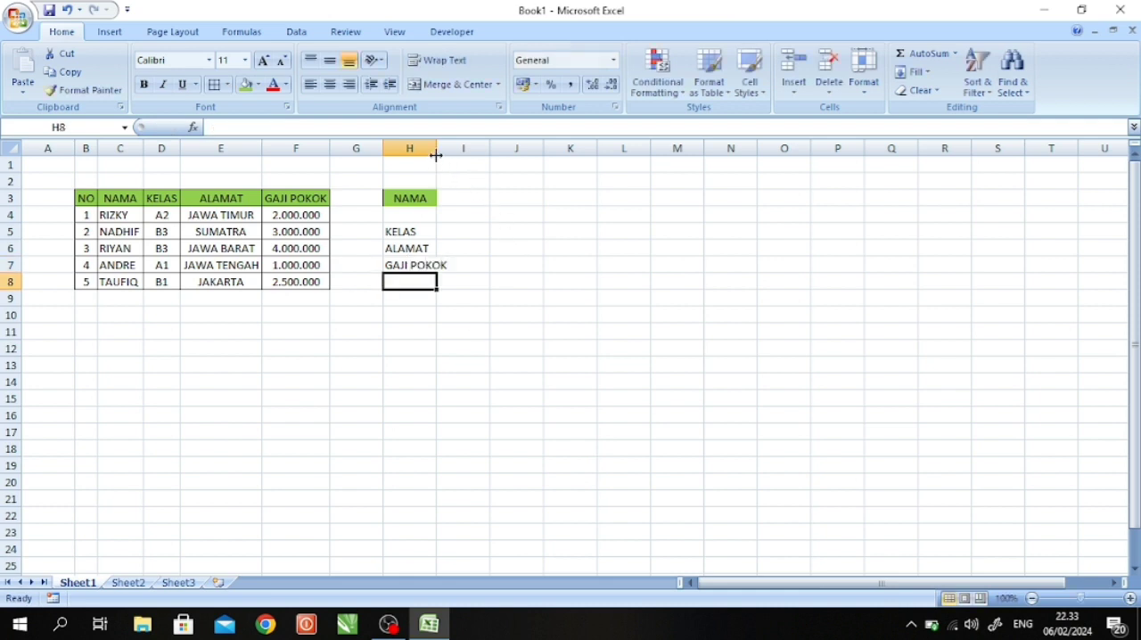
left_click(496, 216)
left_click(479, 200)
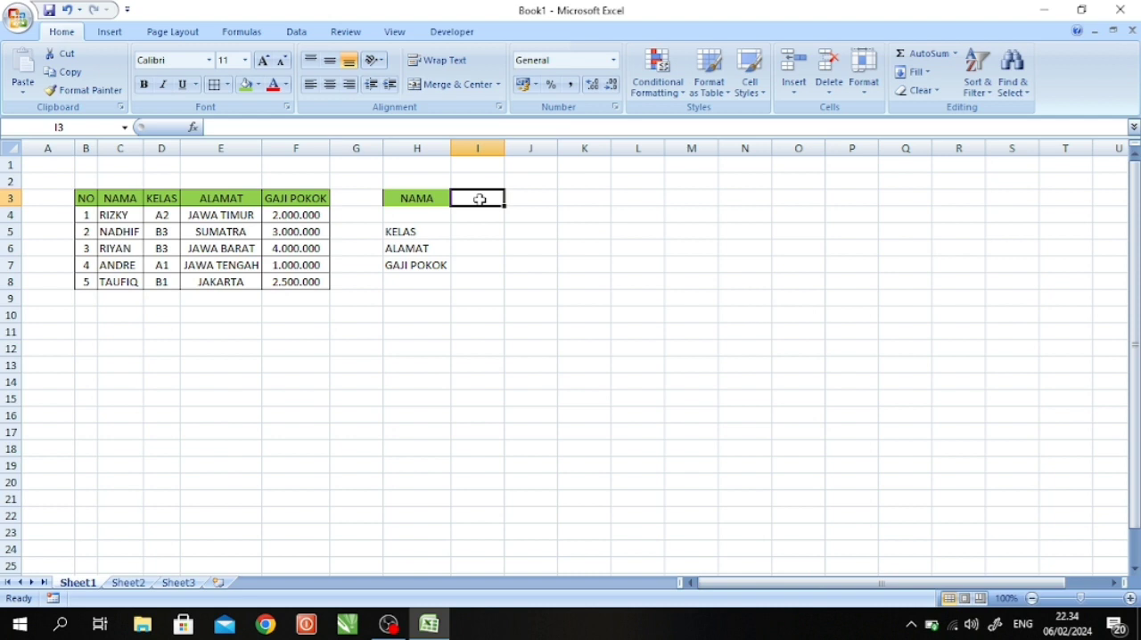
left_click(432, 195)
left_click(469, 228)
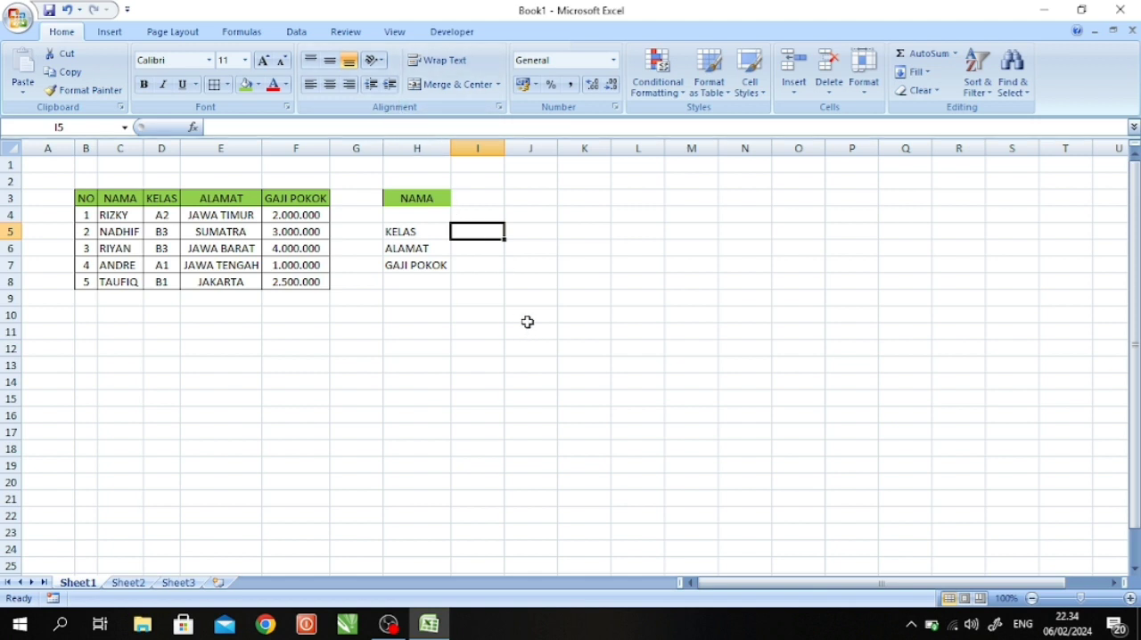
left_click(500, 280)
left_click(473, 231)
- Insert a VLOOKUP function in cell I5 beside KELAS, with I3 as the lookup value
left_click(246, 34)
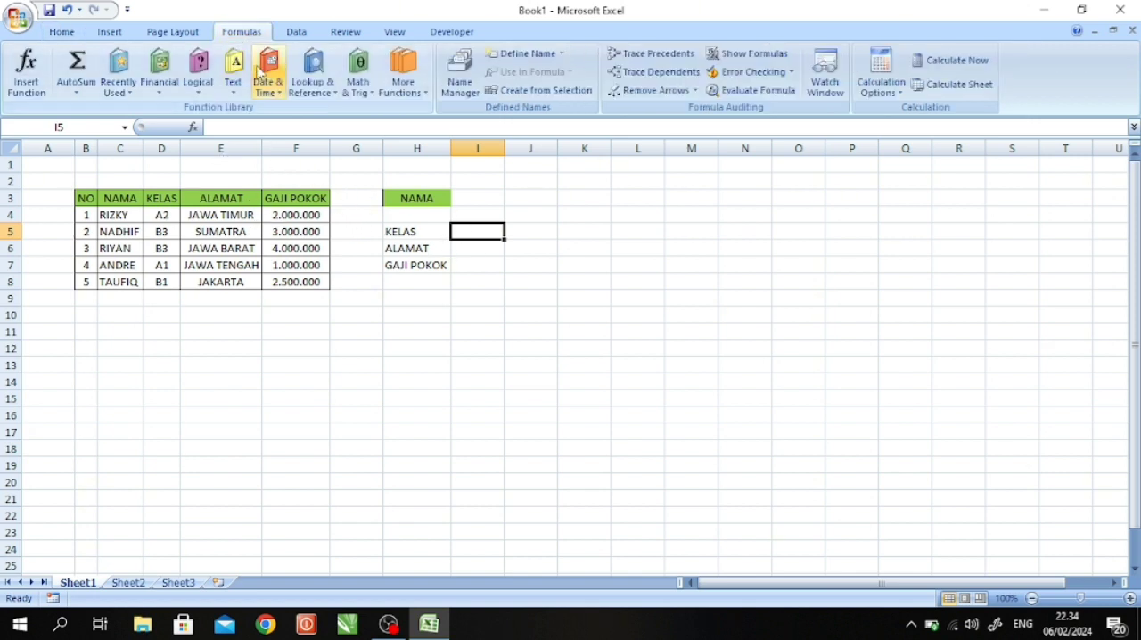
left_click(330, 93)
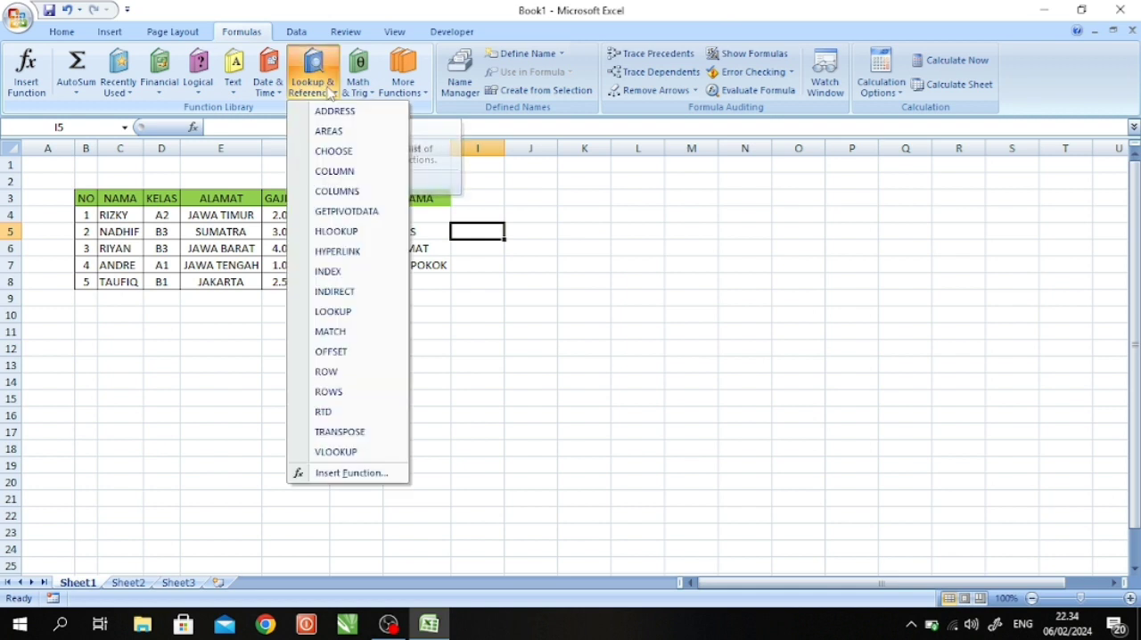
left_click(344, 452)
left_click_drag(573, 178, 508, 311)
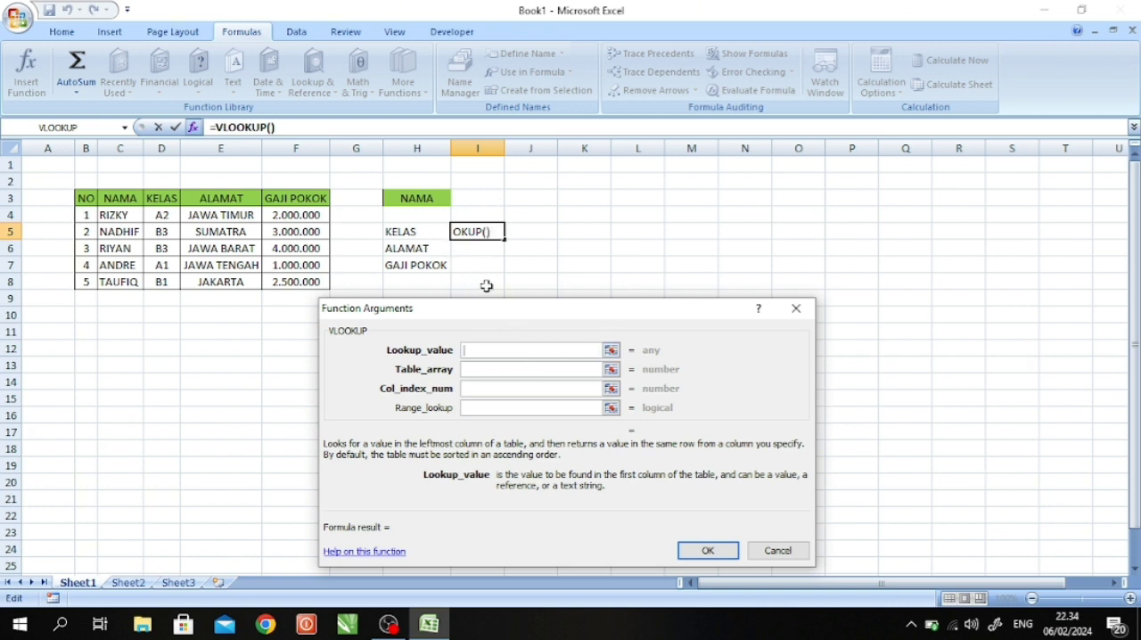
left_click(480, 197)
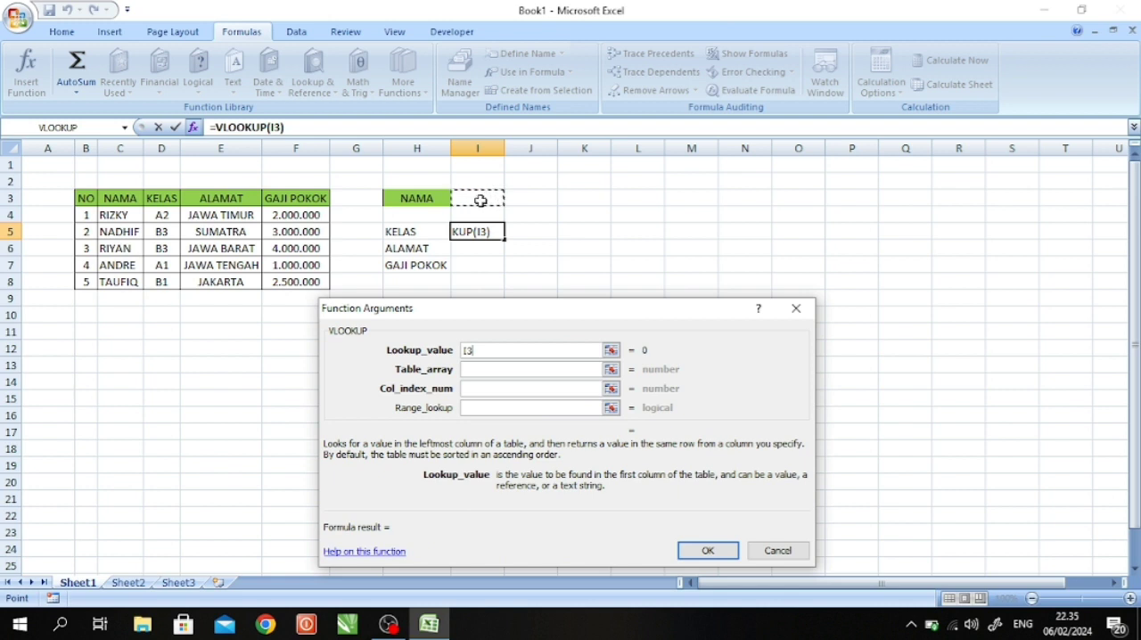
- Complete the KELAS VLOOKUP with table array C4:F8 and column index number 2
left_click(500, 366)
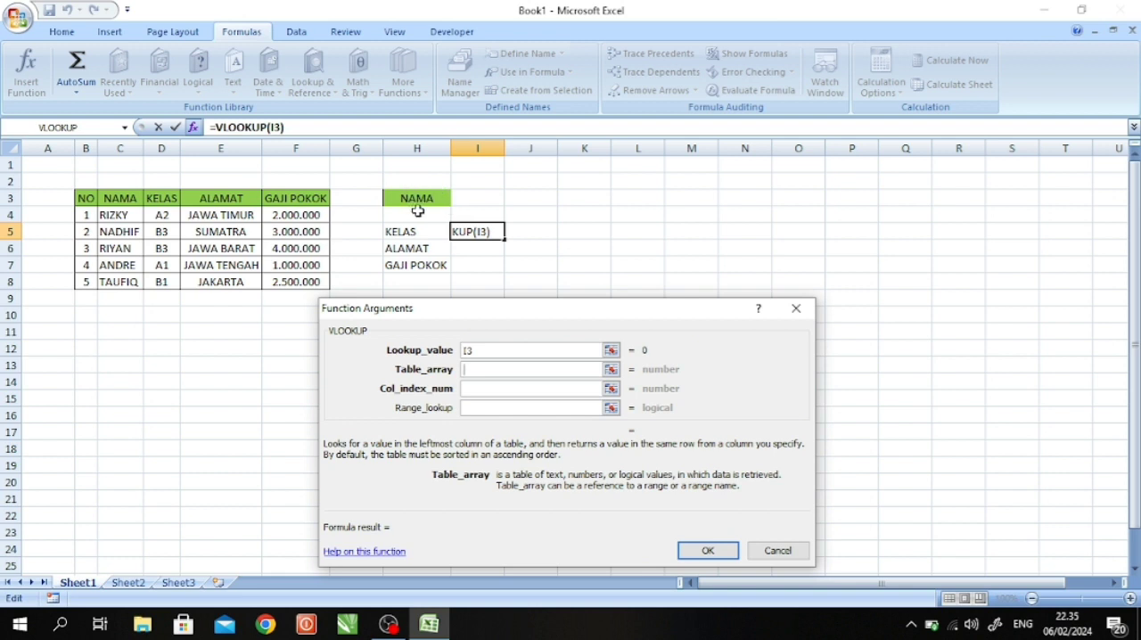
left_click(111, 211)
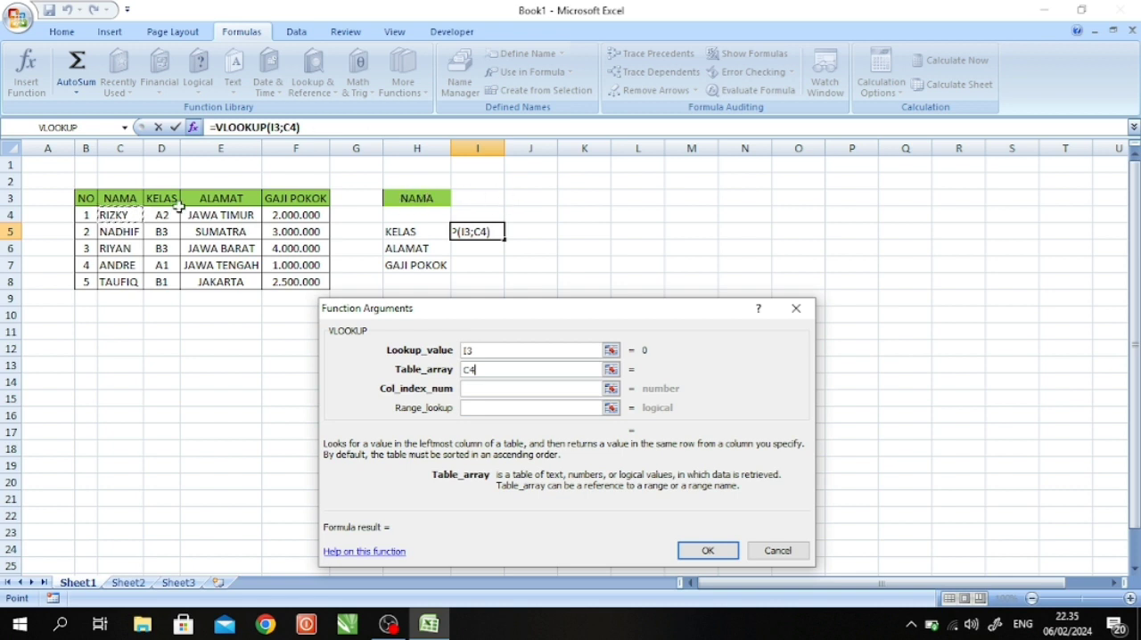
left_click_drag(117, 215, 313, 281)
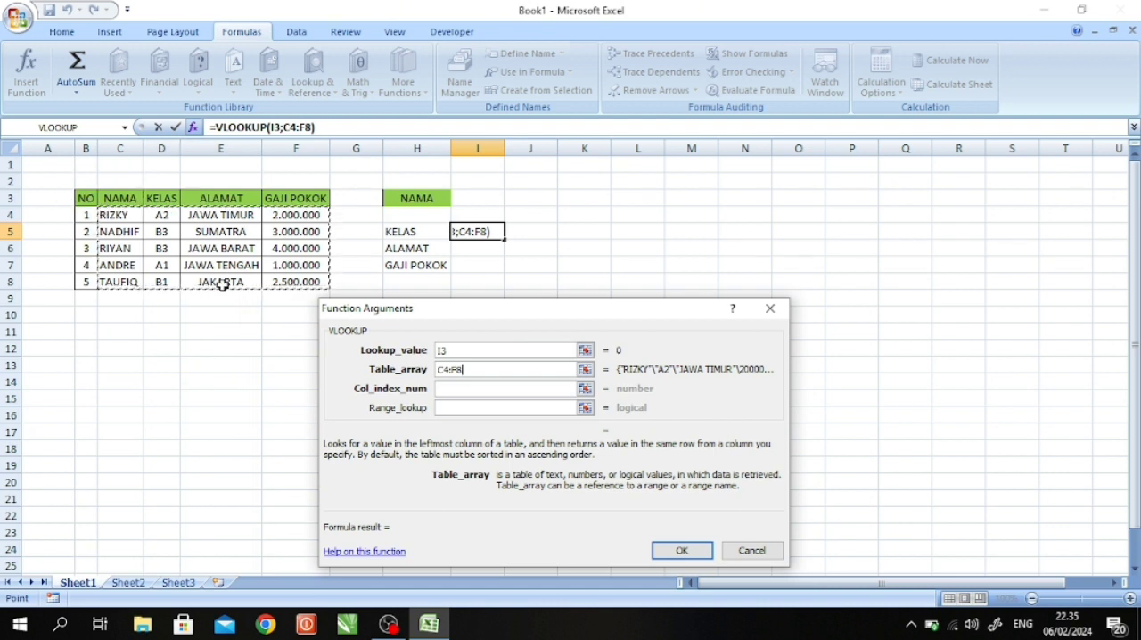
left_click(476, 387)
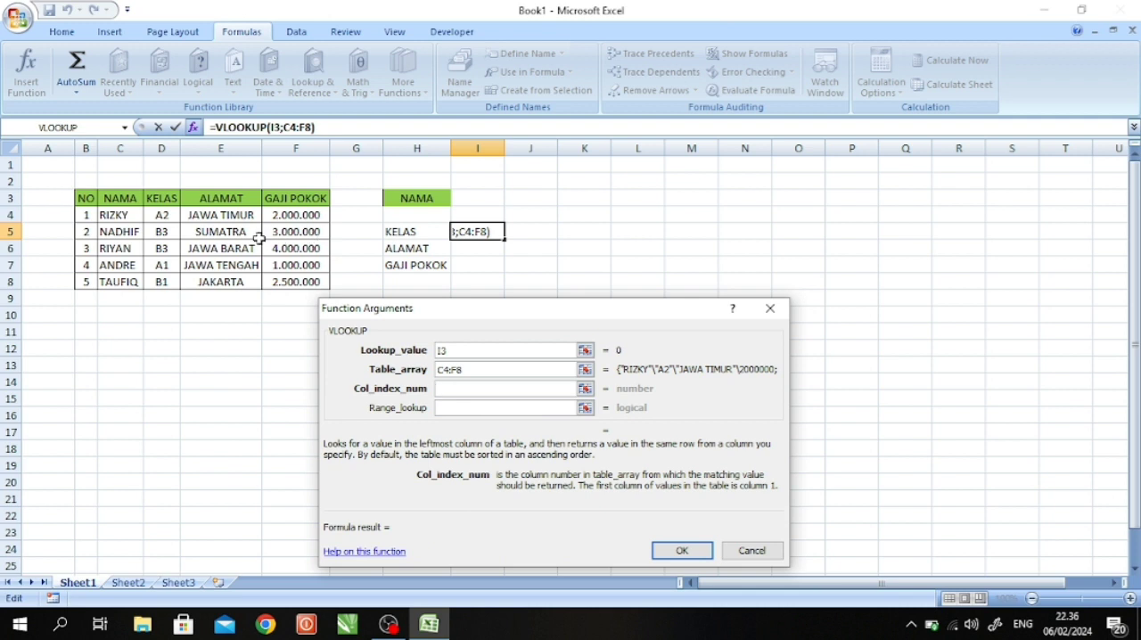
left_click(449, 388)
type("2")
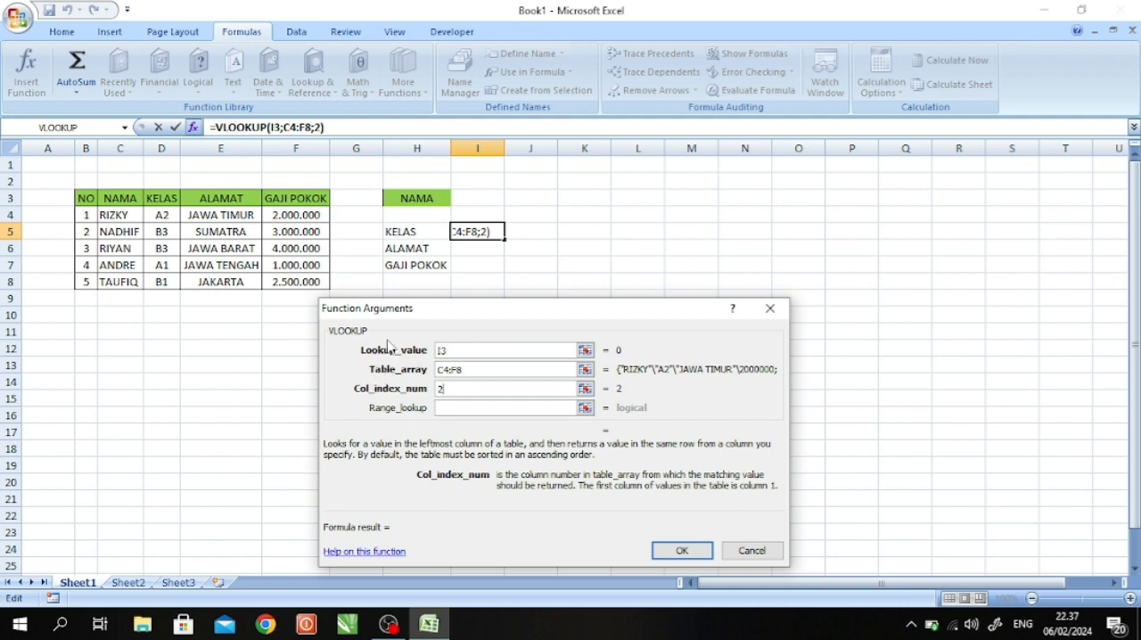
left_click(683, 550)
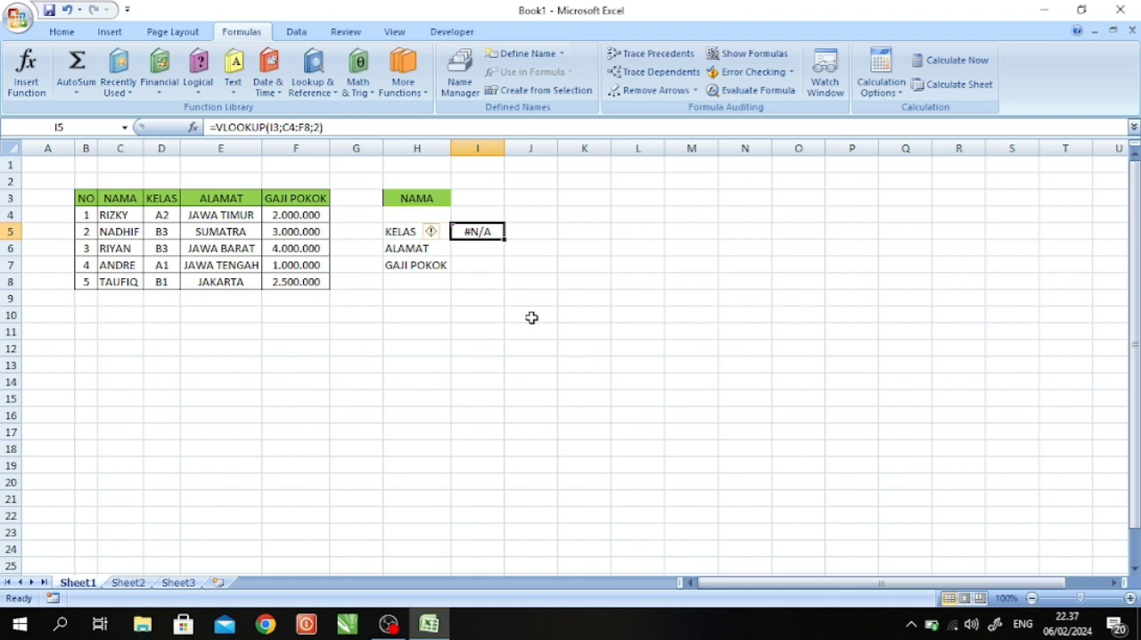
- Enter the name from the table's first data row in cell I3 to test the lookup
left_click(483, 250)
left_click(478, 233)
left_click(480, 197)
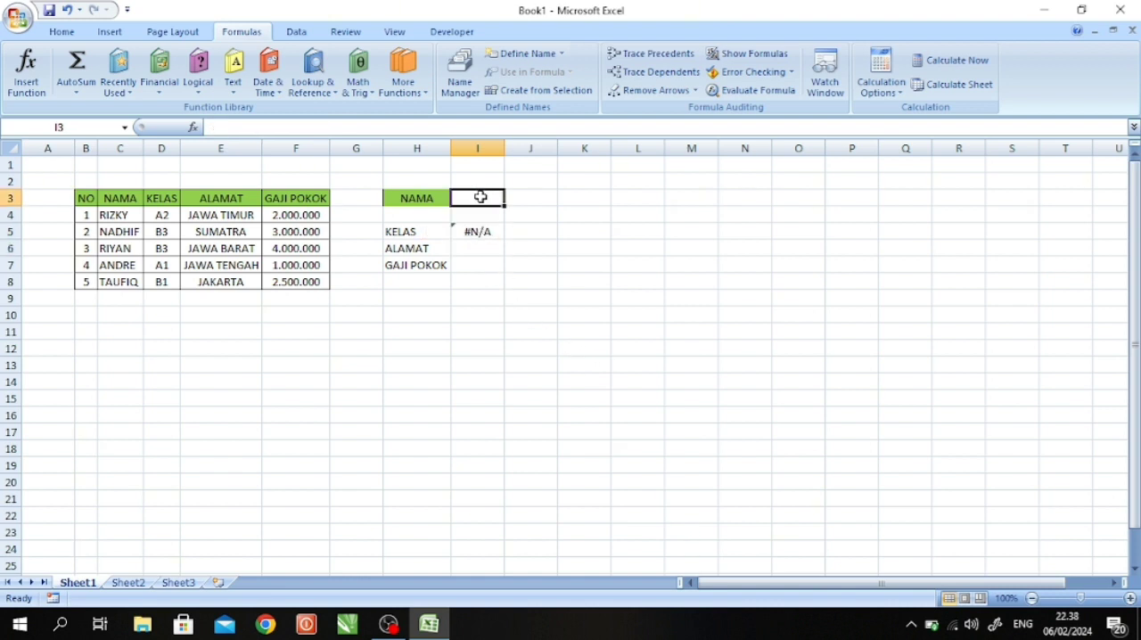
type("R")
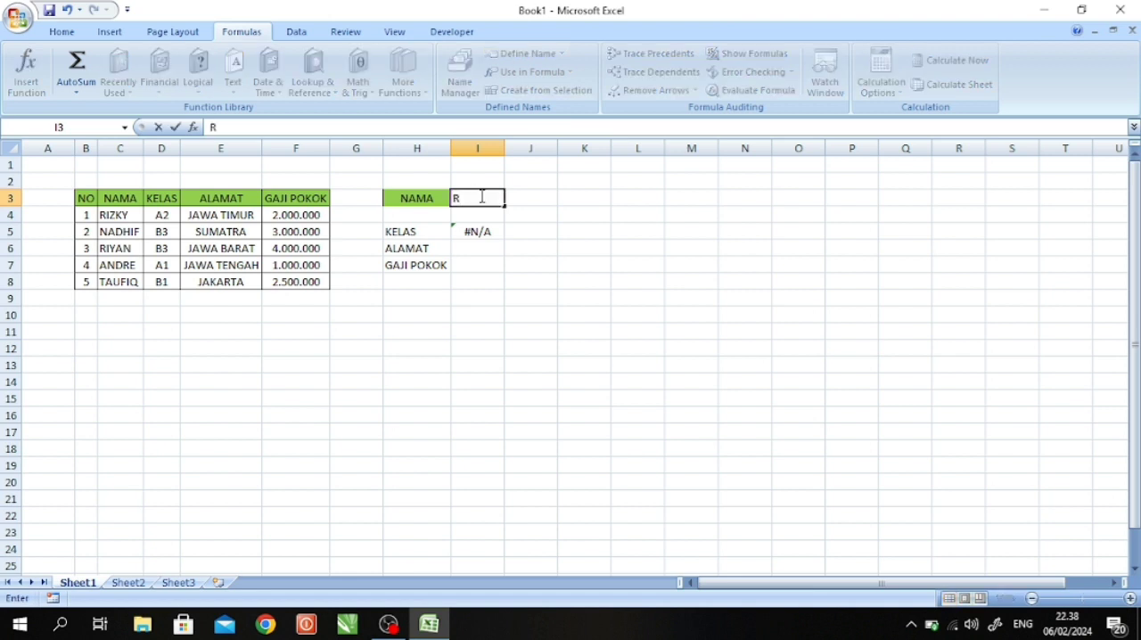
type("IZKY")
key("Return")
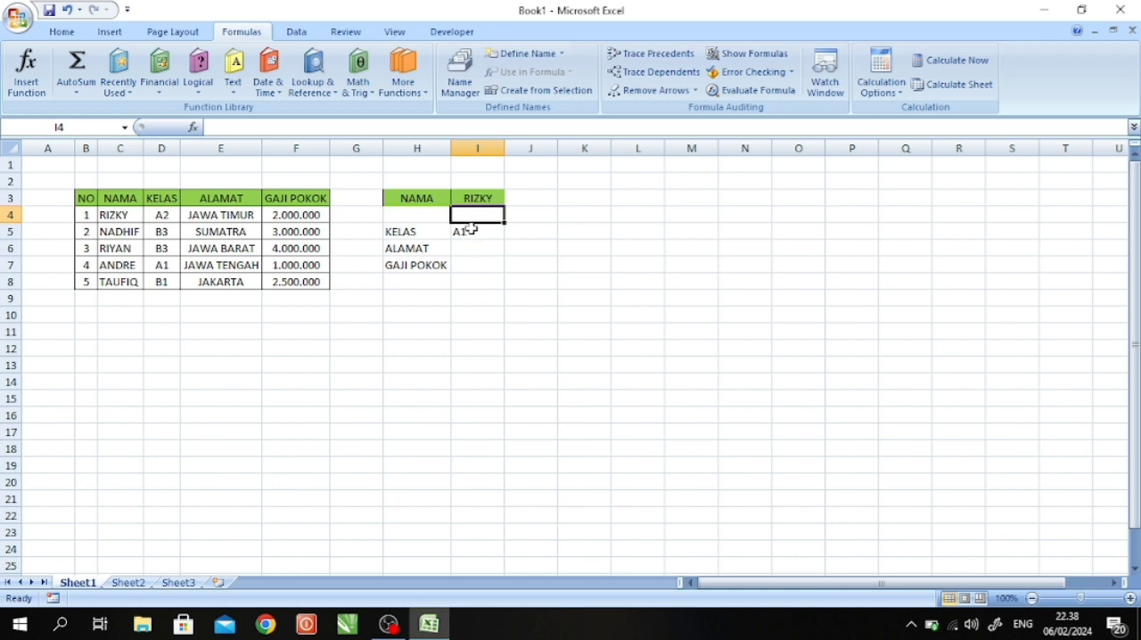
- Center the contents of the result cells I5:I7 horizontally
left_click_drag(466, 230, 470, 265)
left_click(61, 32)
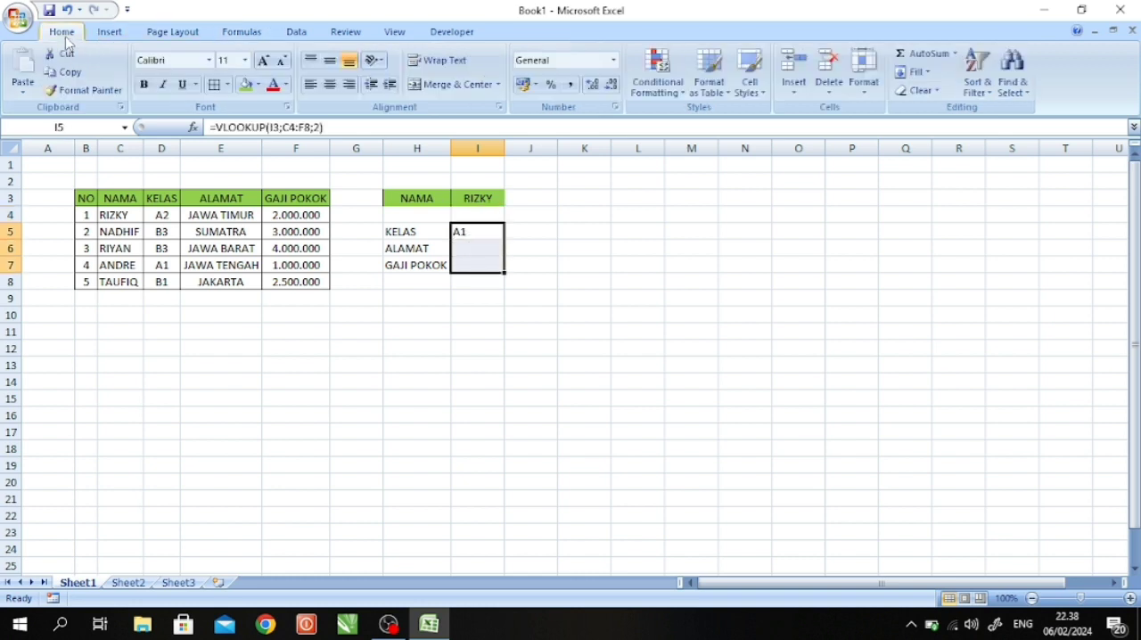
left_click(333, 85)
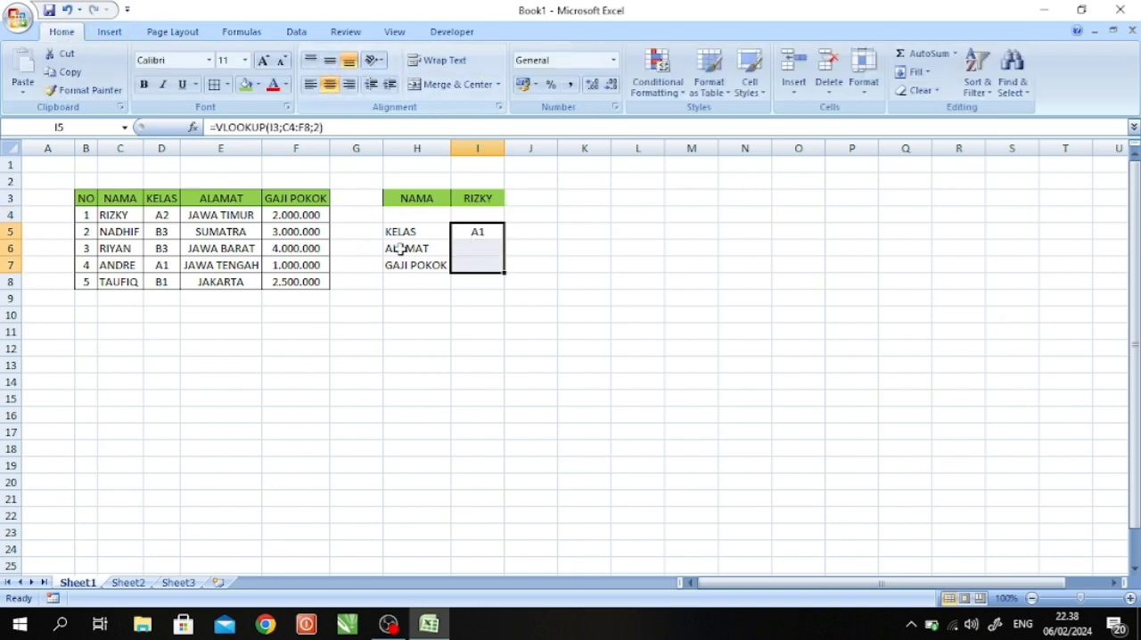
left_click(486, 301)
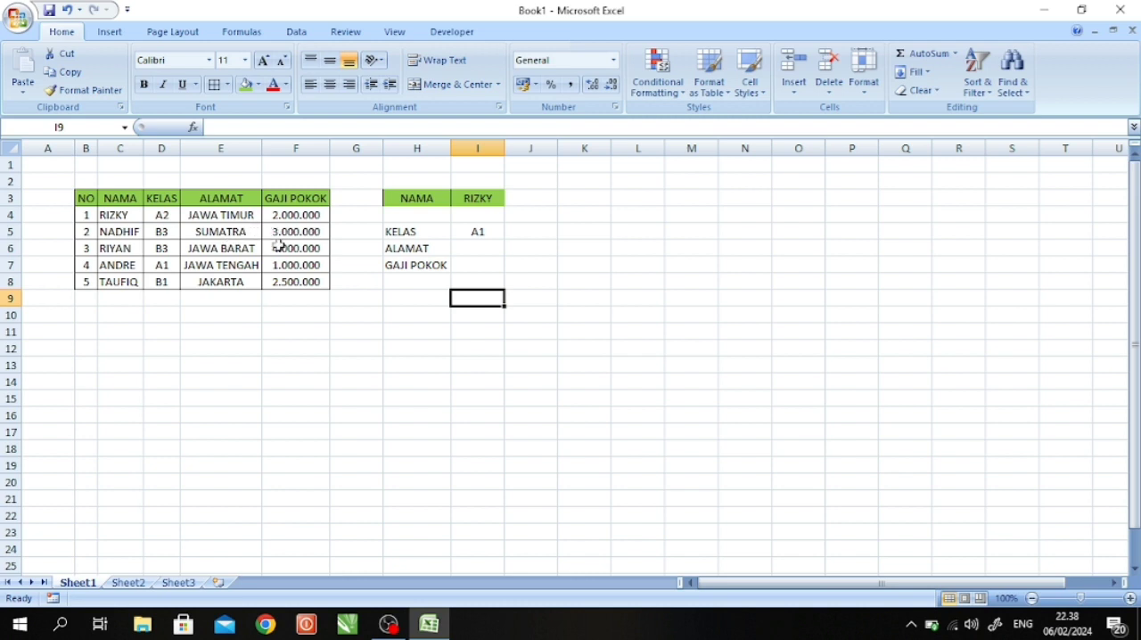
- Replace the lookup name in I3 with the name from the table's second data row
left_click(522, 256)
left_click(484, 202)
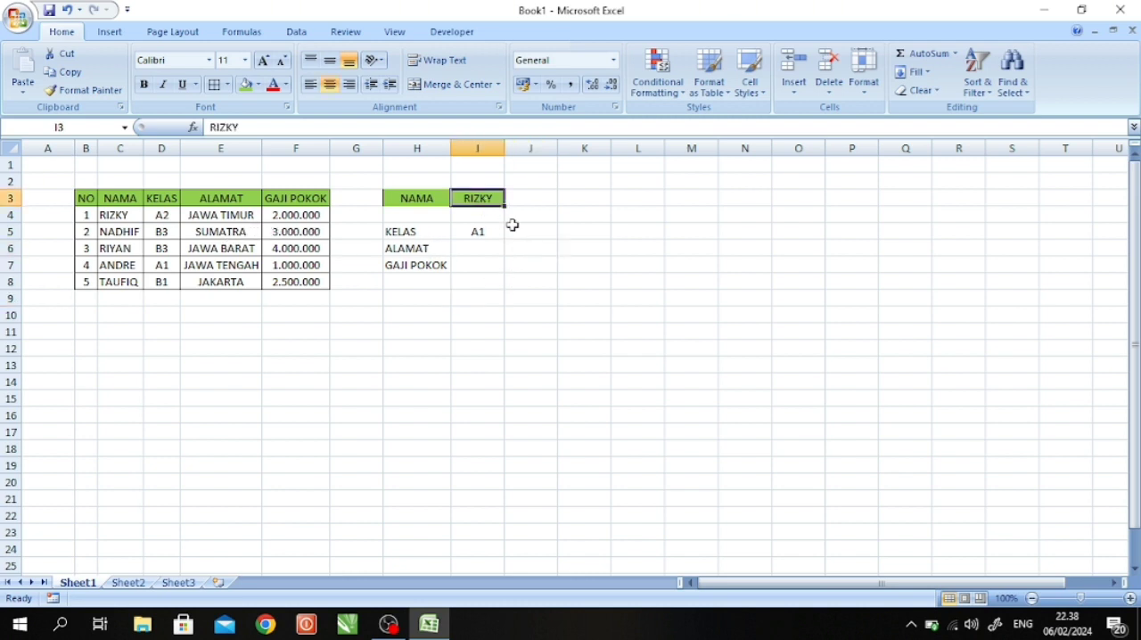
left_click(477, 228)
left_click(483, 201)
type("NAD")
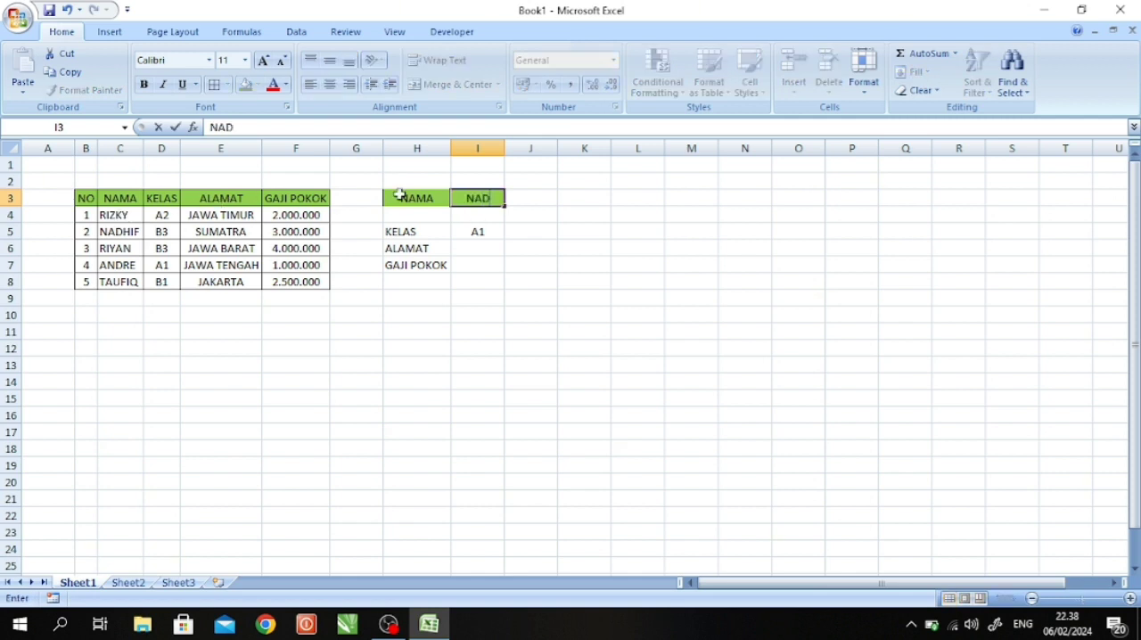
type("HIF")
key("Return")
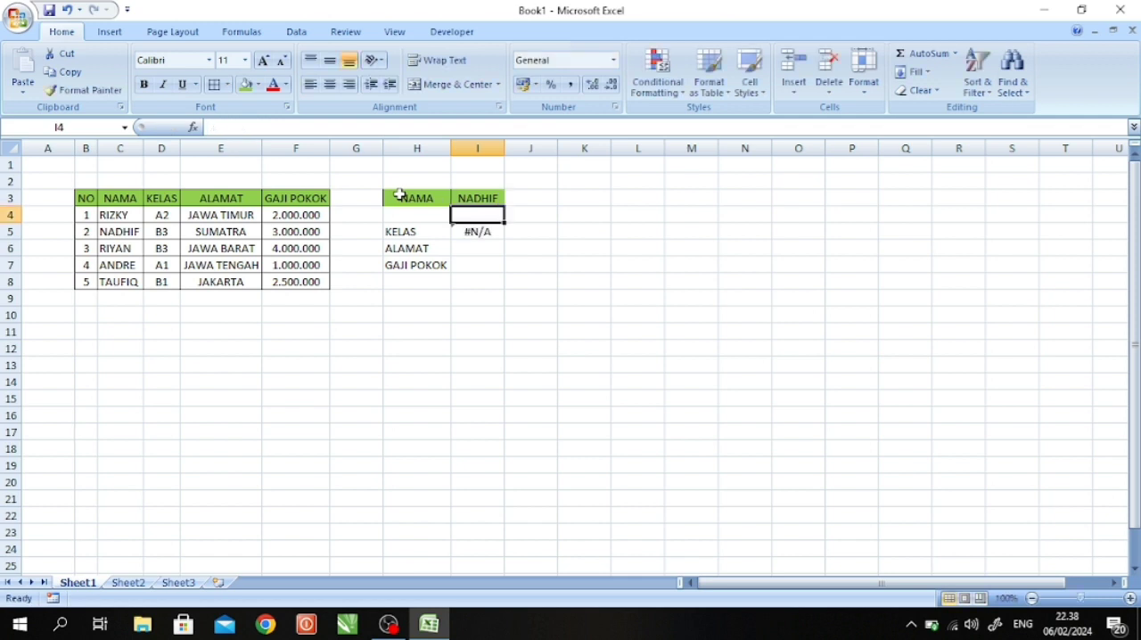
- Add FALSE (exact match) as the range_lookup argument of the VLOOKUP formula in I5
left_click(475, 232)
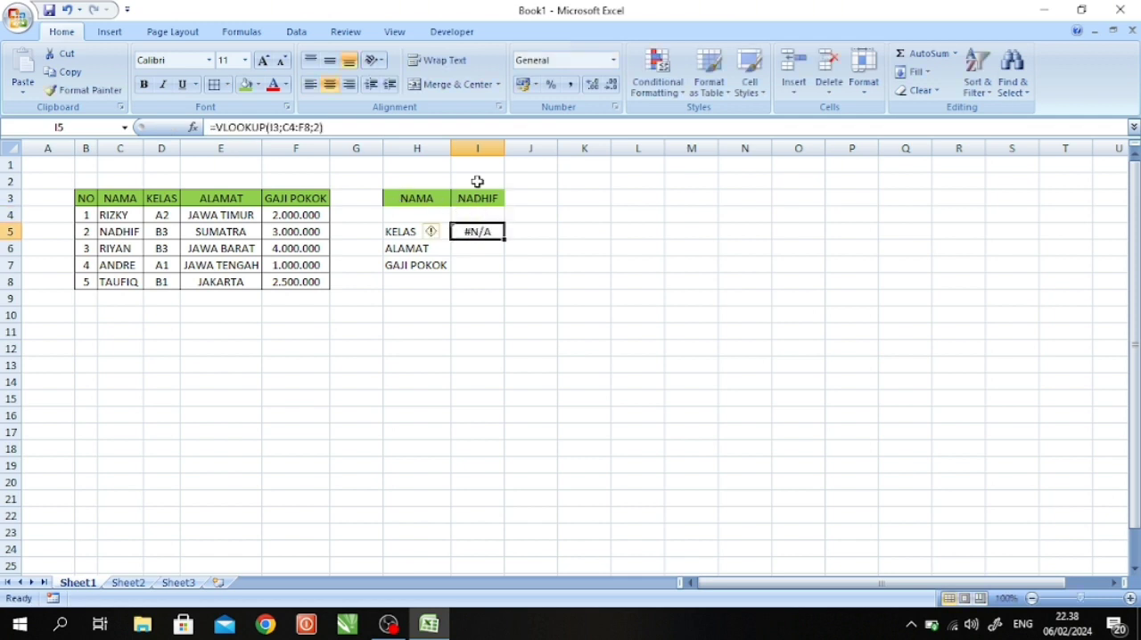
left_click(312, 126)
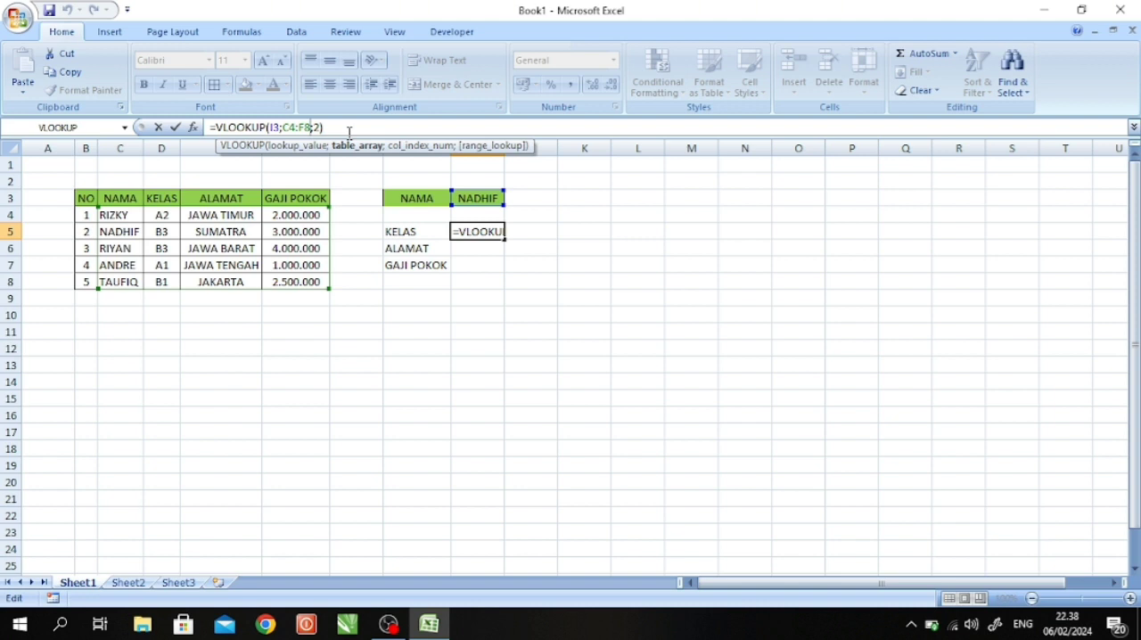
key("Return")
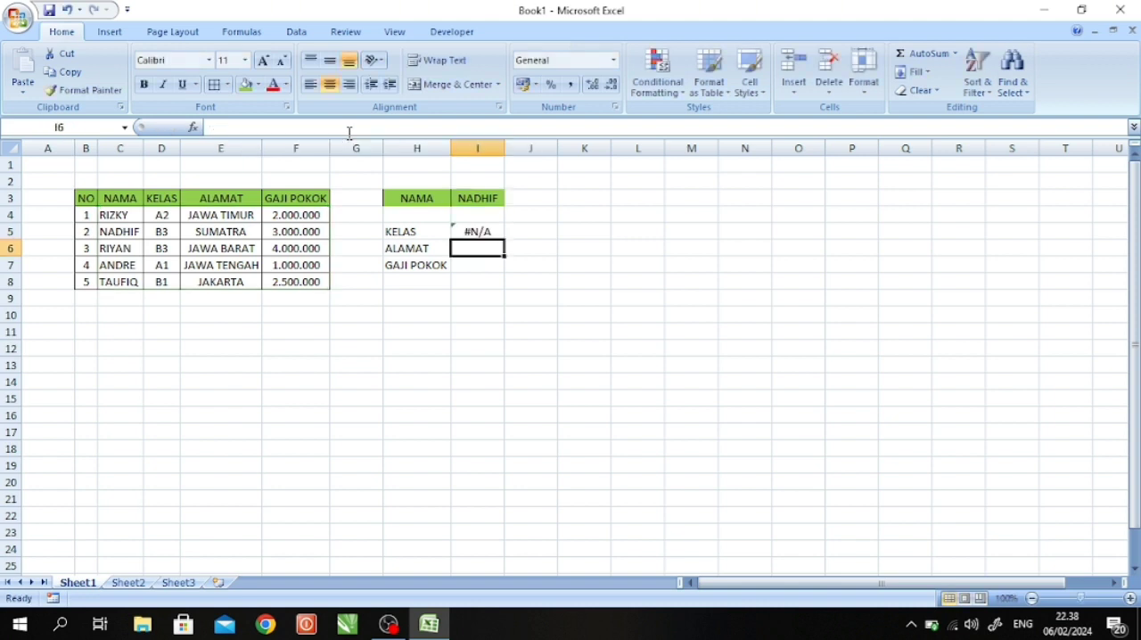
left_click(490, 232)
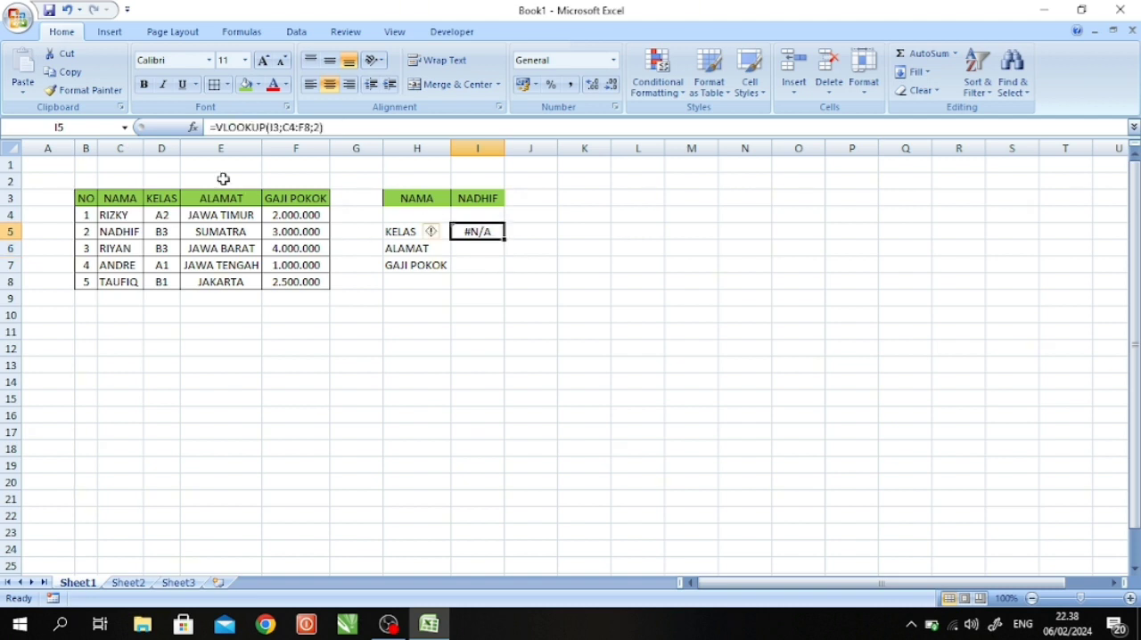
left_click(323, 127)
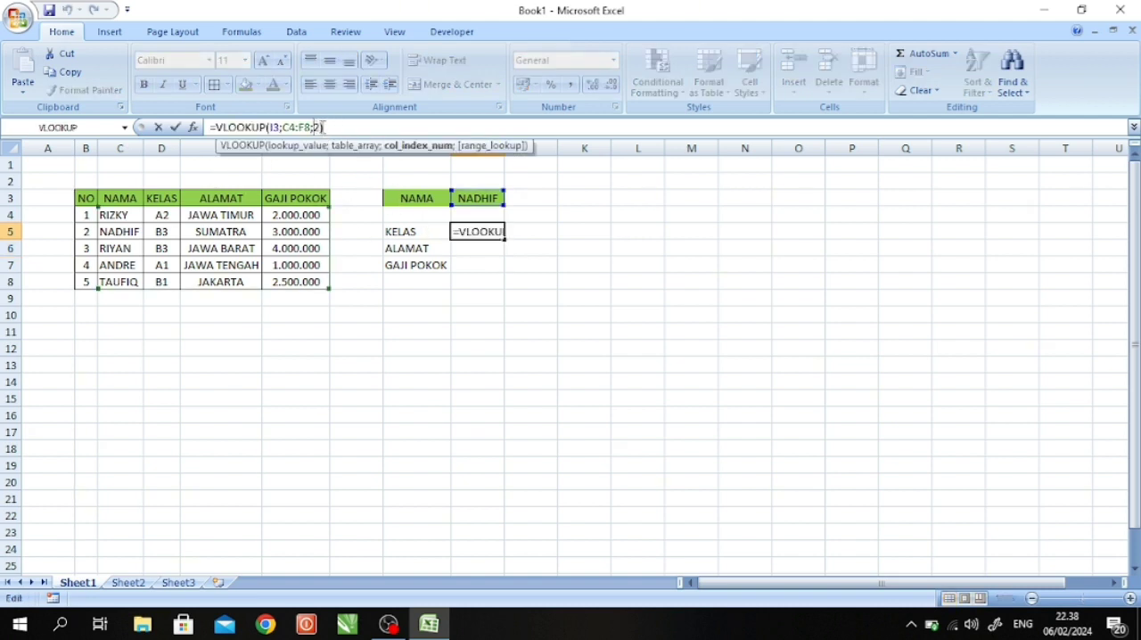
type(";F")
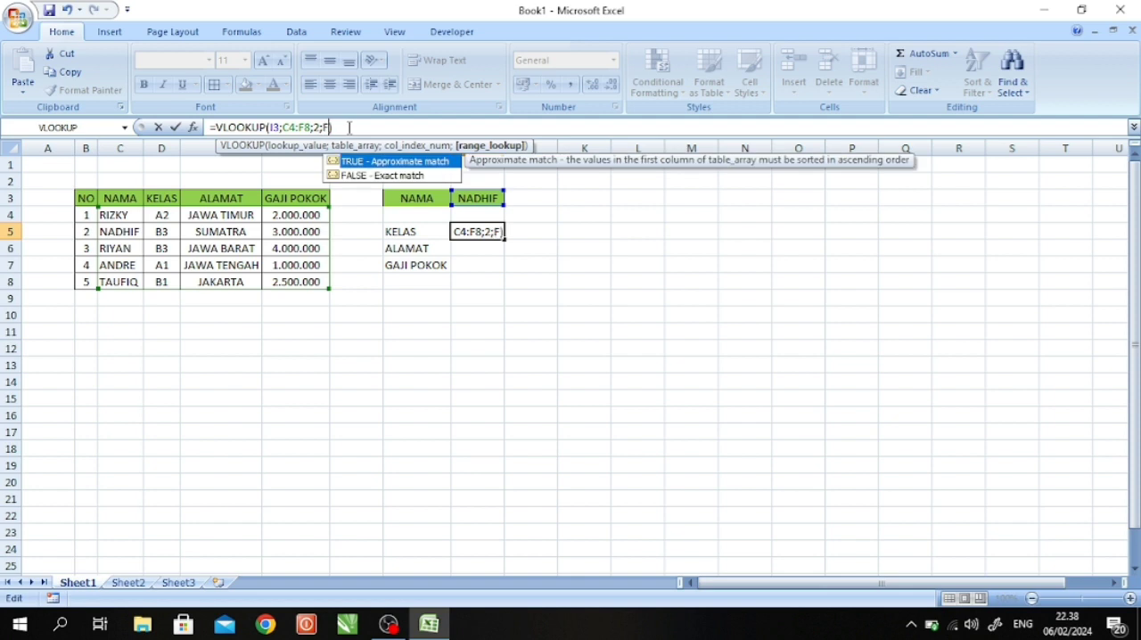
left_click(422, 177)
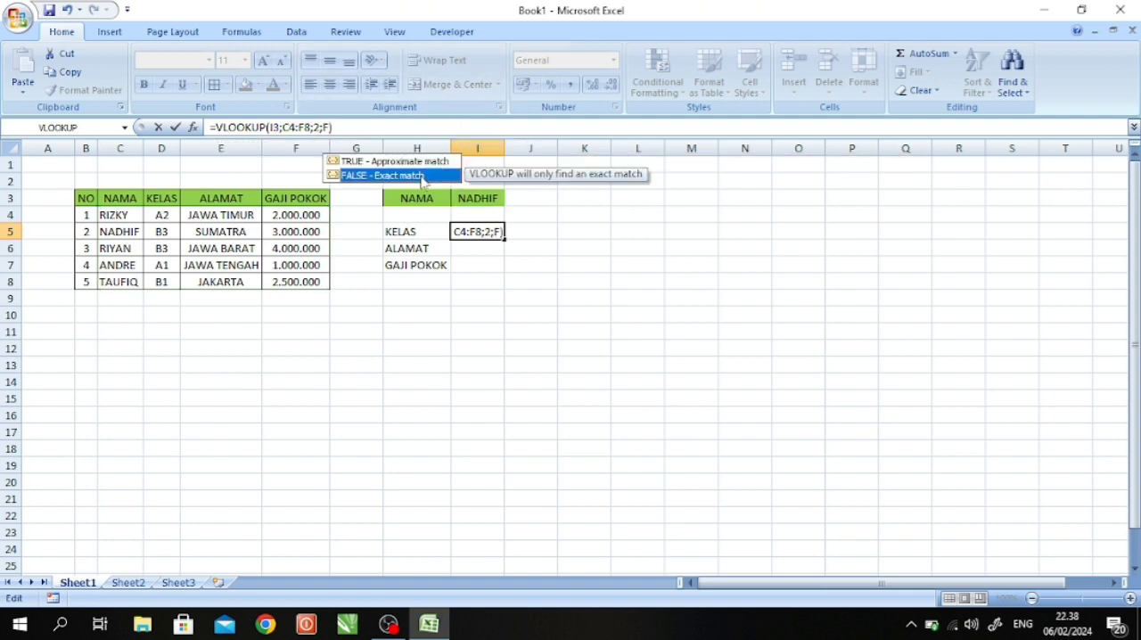
double_click(423, 176)
key("Return")
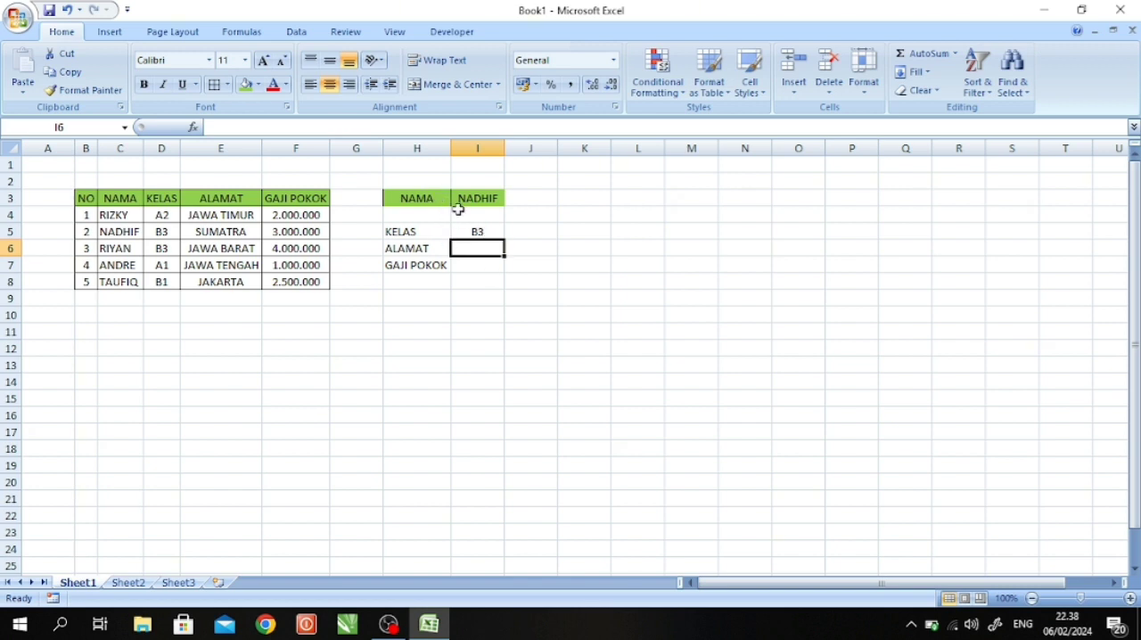
left_click(477, 230)
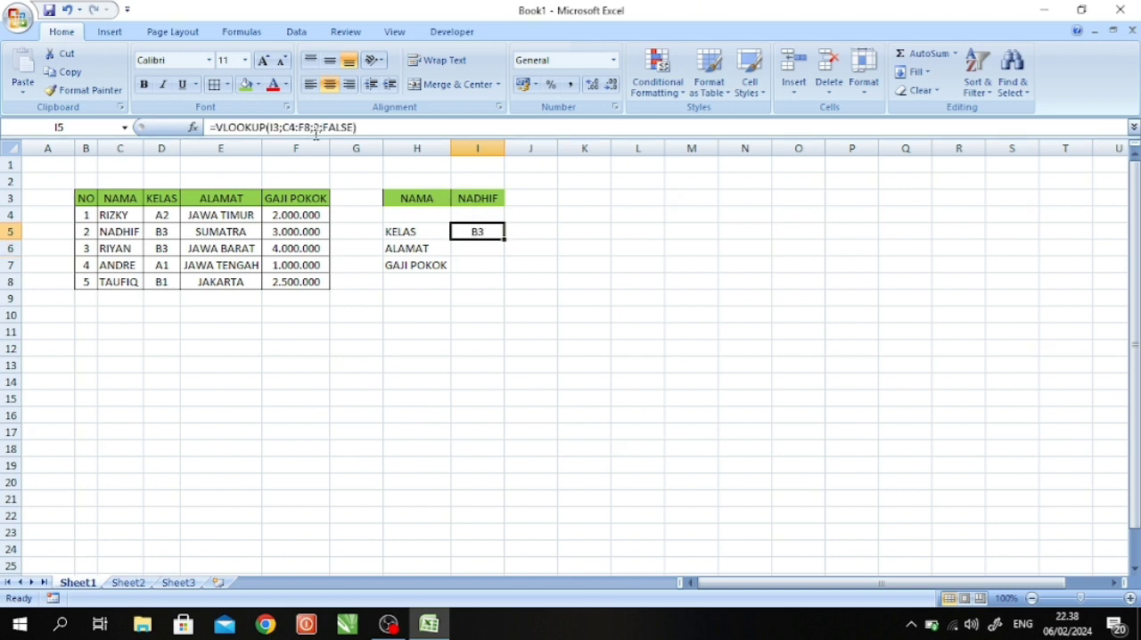
left_click(359, 127)
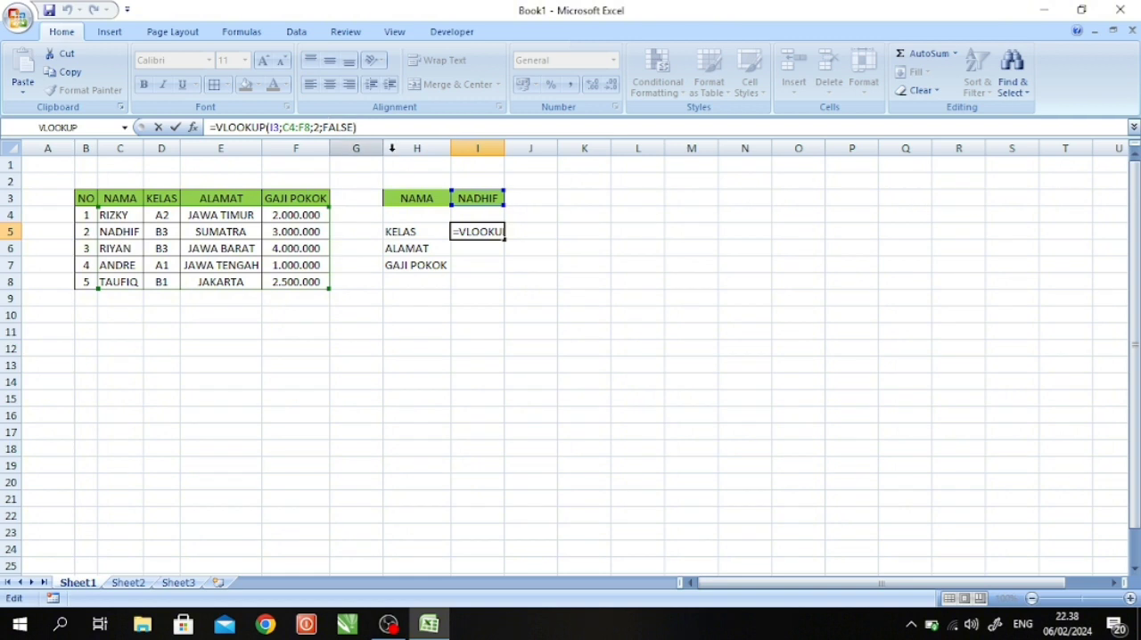
left_click(314, 129)
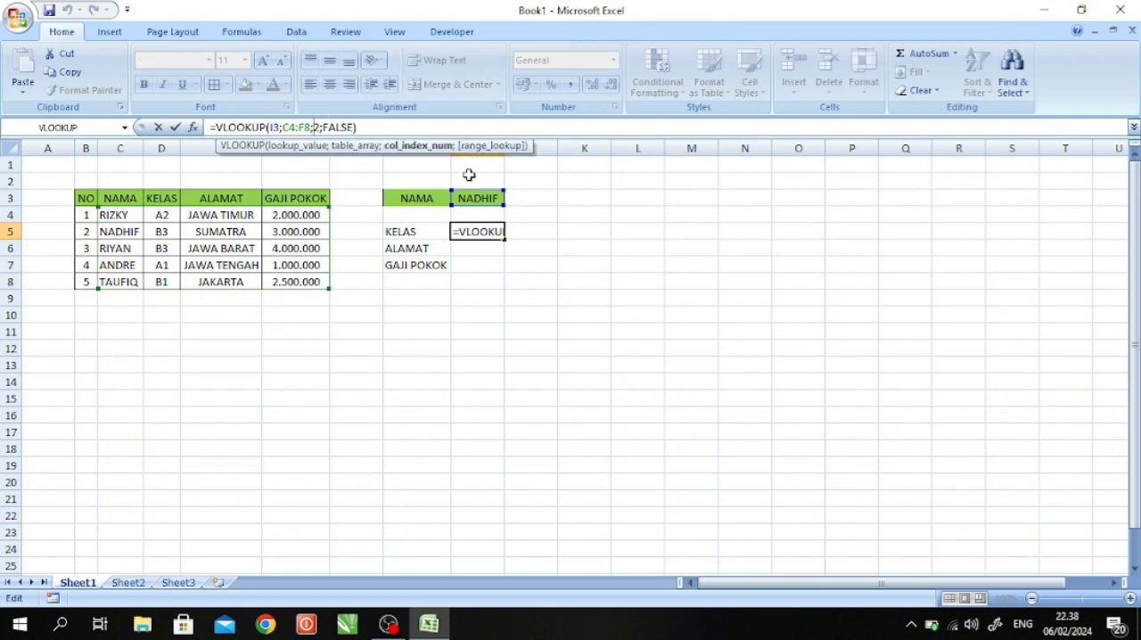
key("Return")
left_click(478, 233)
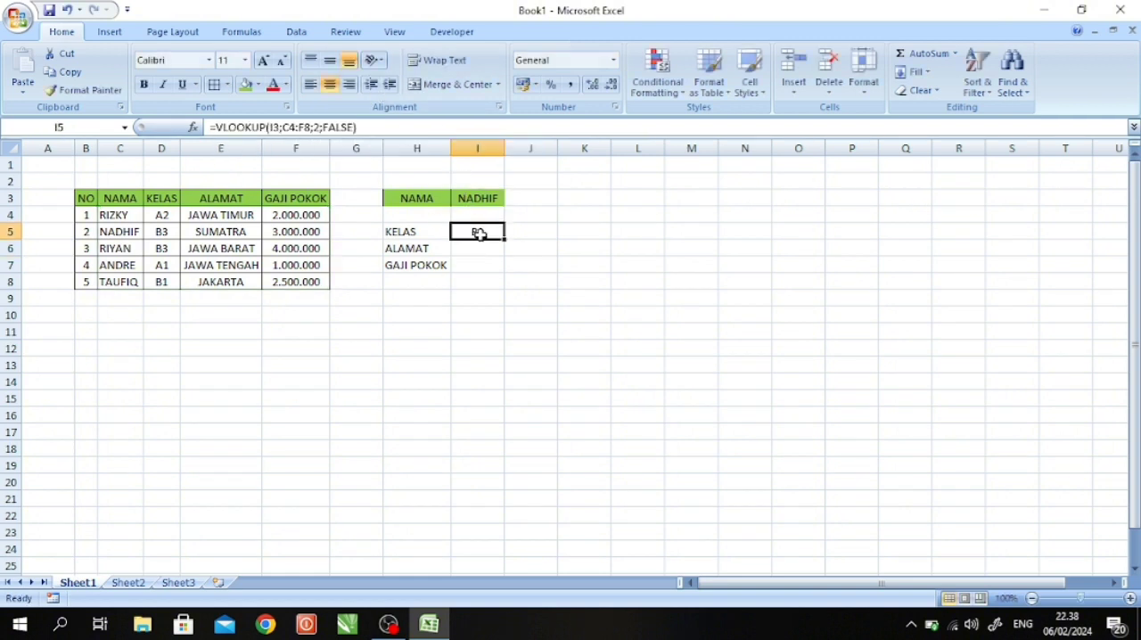
- Append a second VLOOKUP function to the existing formula in I5 and bring up its function arguments
left_click(236, 31)
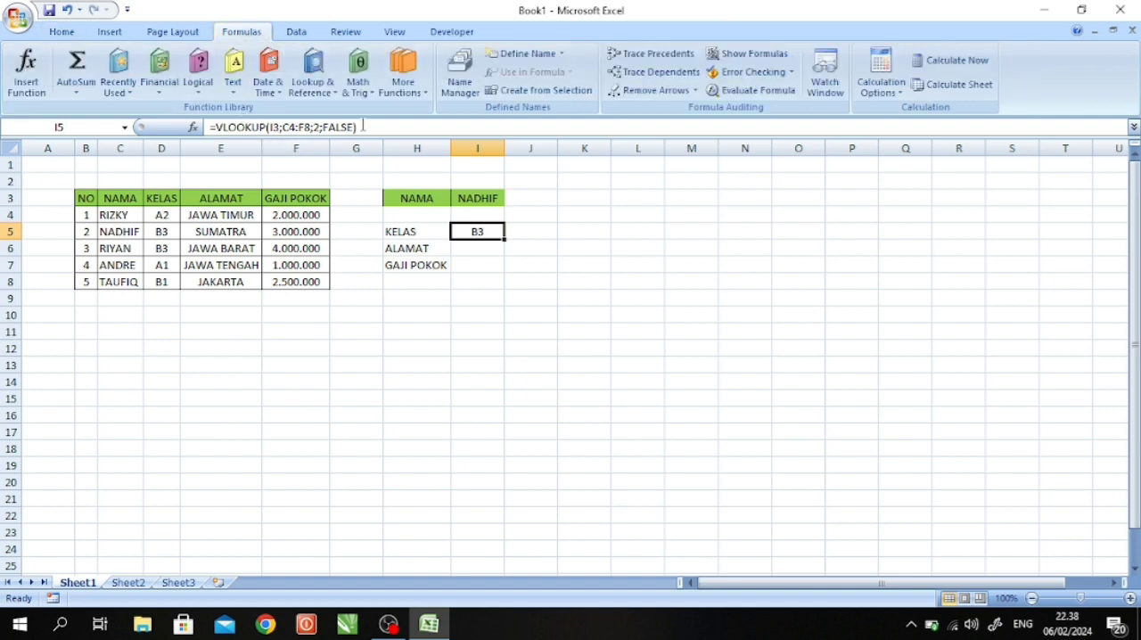
left_click(417, 127)
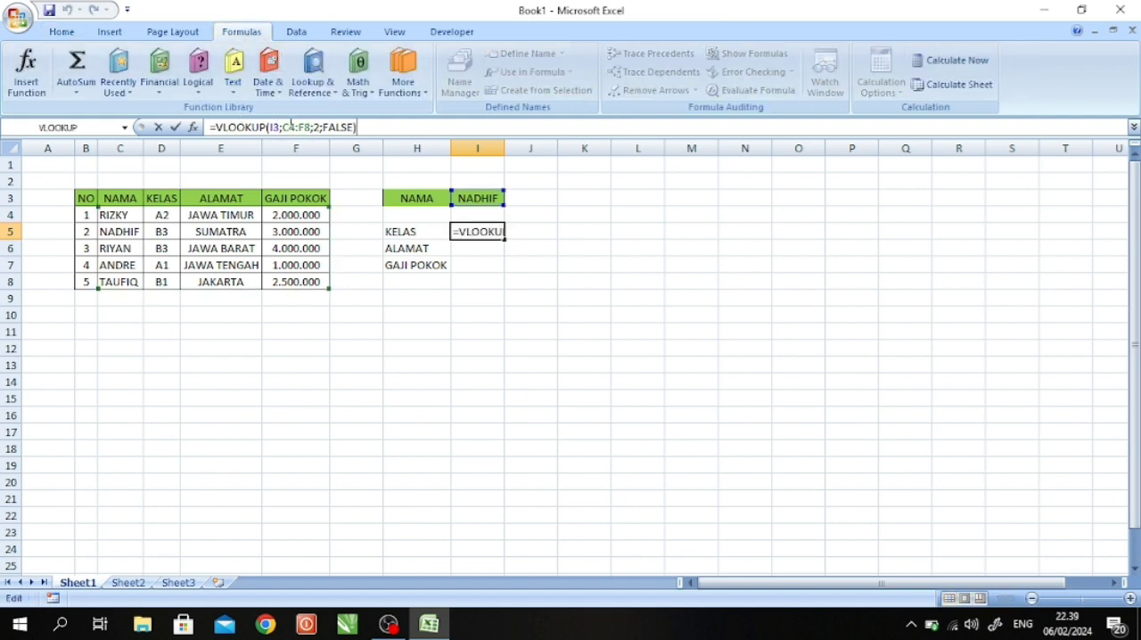
left_click(312, 82)
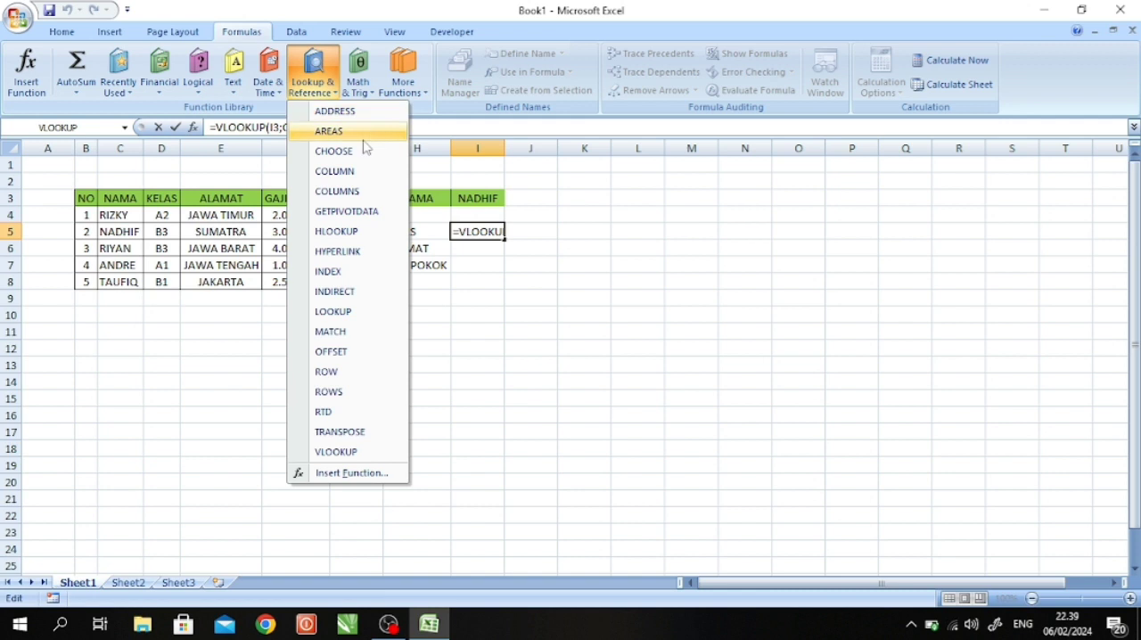
left_click(347, 451)
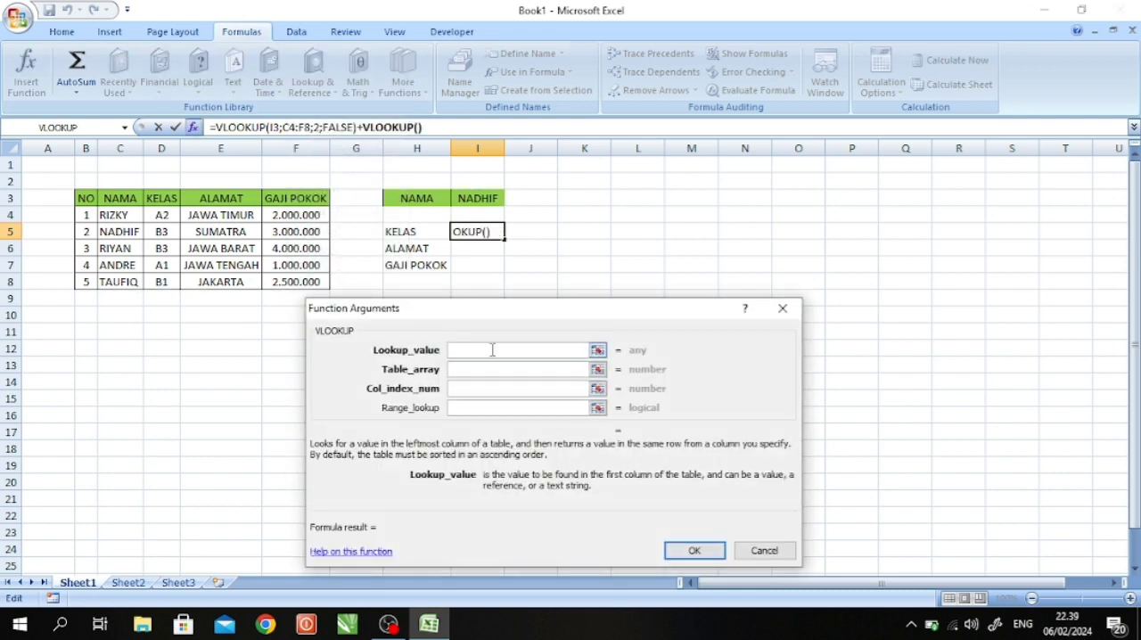
left_click_drag(576, 311, 553, 305)
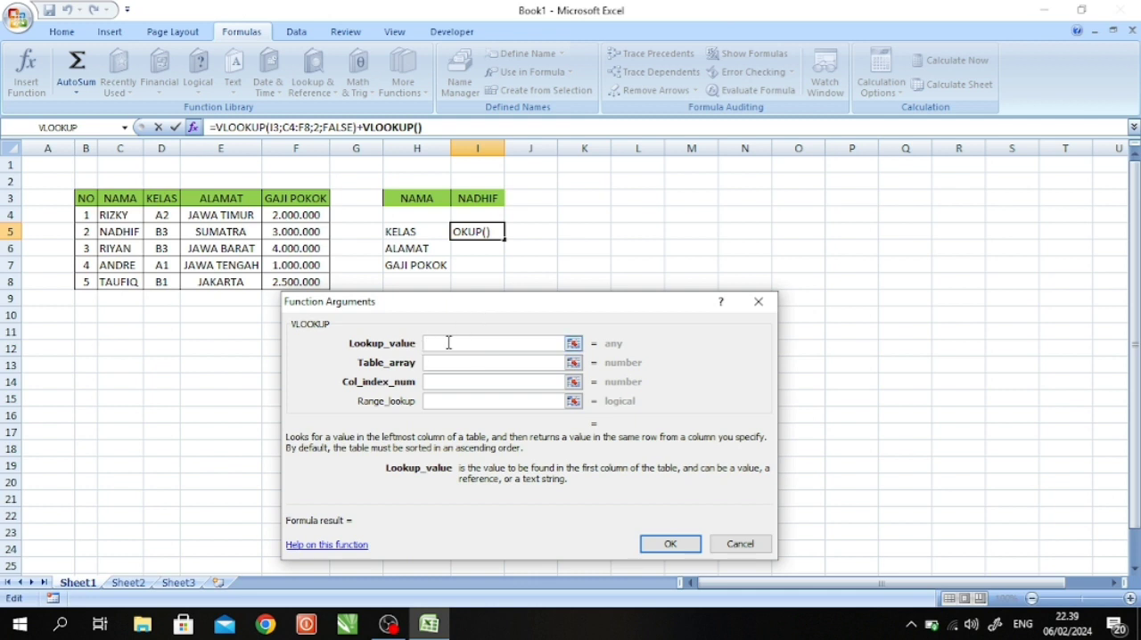
- Set the second VLOOKUP's Lookup_value to I3 and its Table_array to C4:F8
left_click(476, 198)
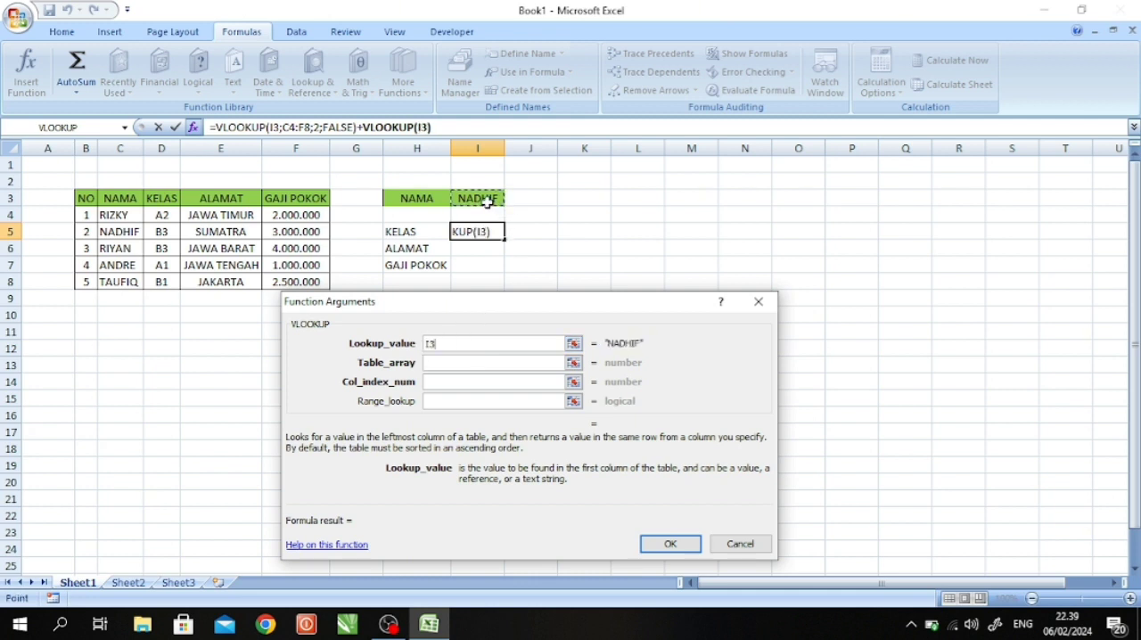
left_click(465, 361)
left_click(453, 364)
left_click(118, 214)
left_click_drag(118, 213, 301, 279)
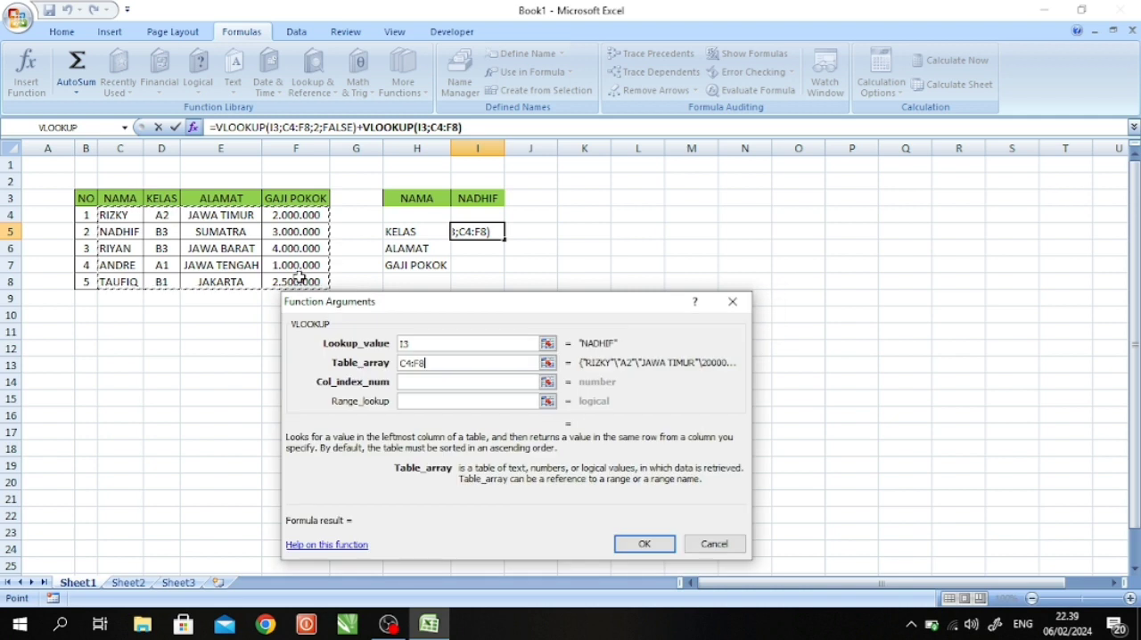
- Set Col_index_num to 2 and Range_lookup to FALSE, and insert the second VLOOKUP into I5
left_click(413, 383)
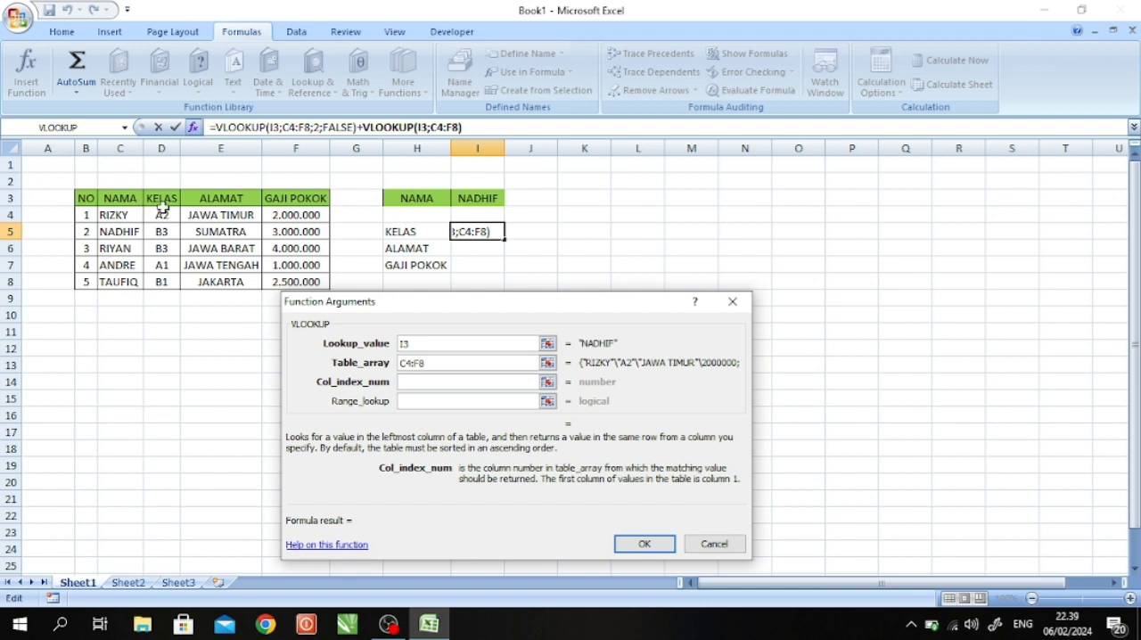
type("2")
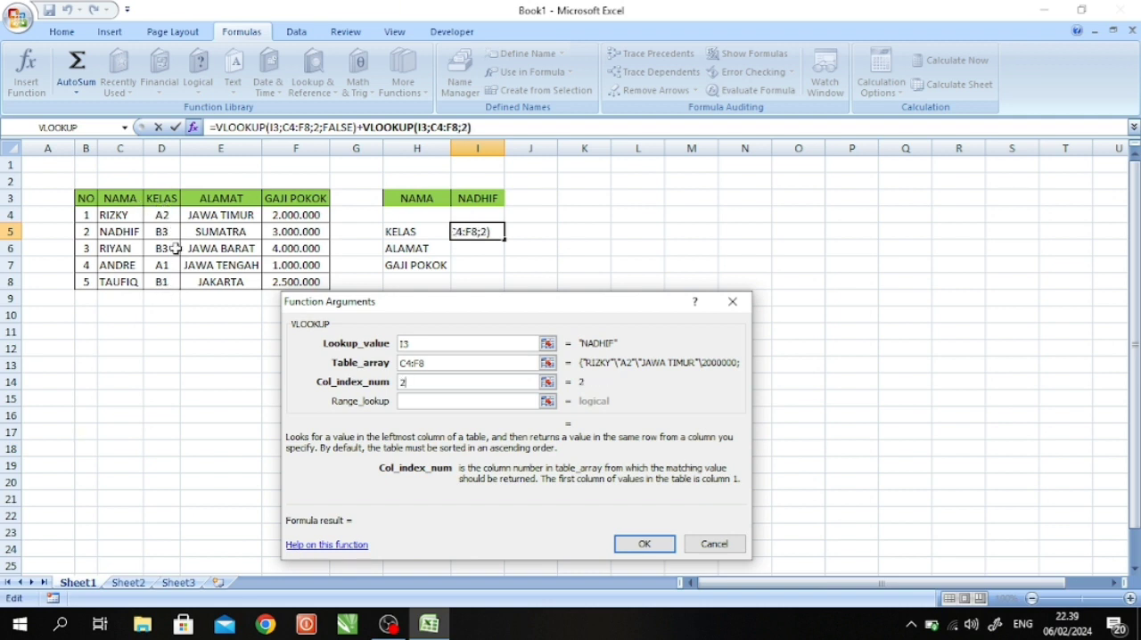
left_click(435, 400)
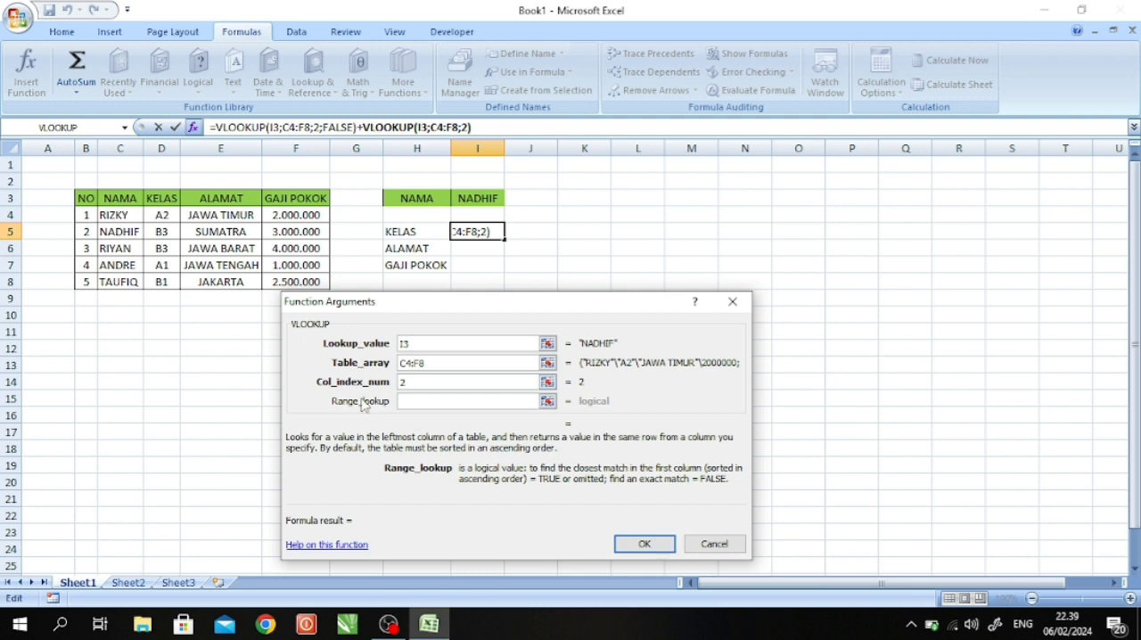
type("FALSE")
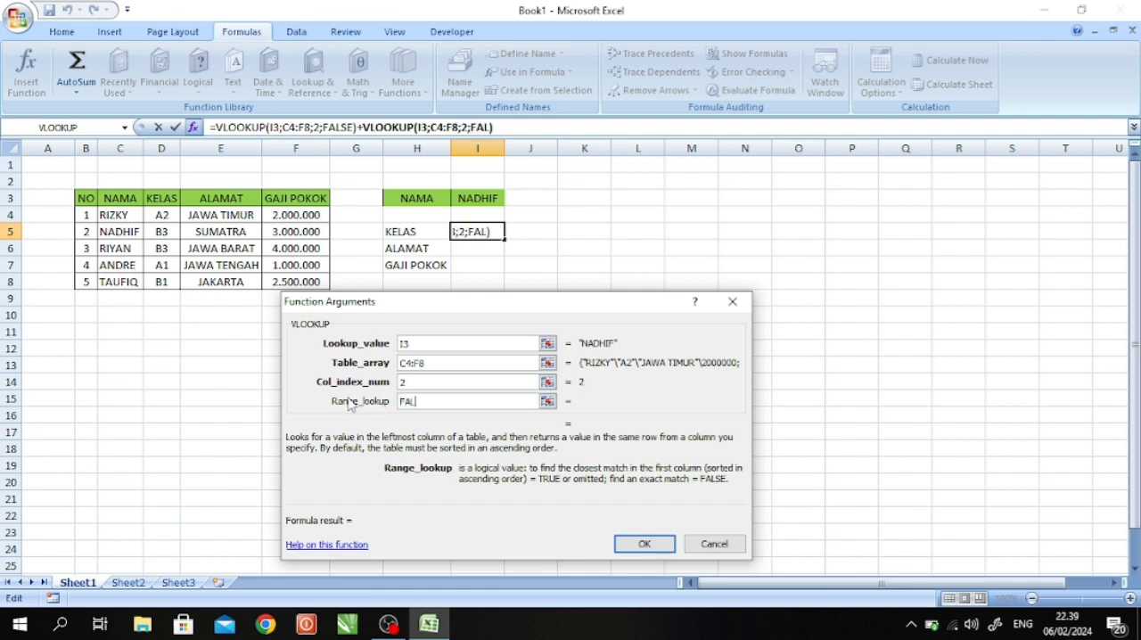
left_click(655, 543)
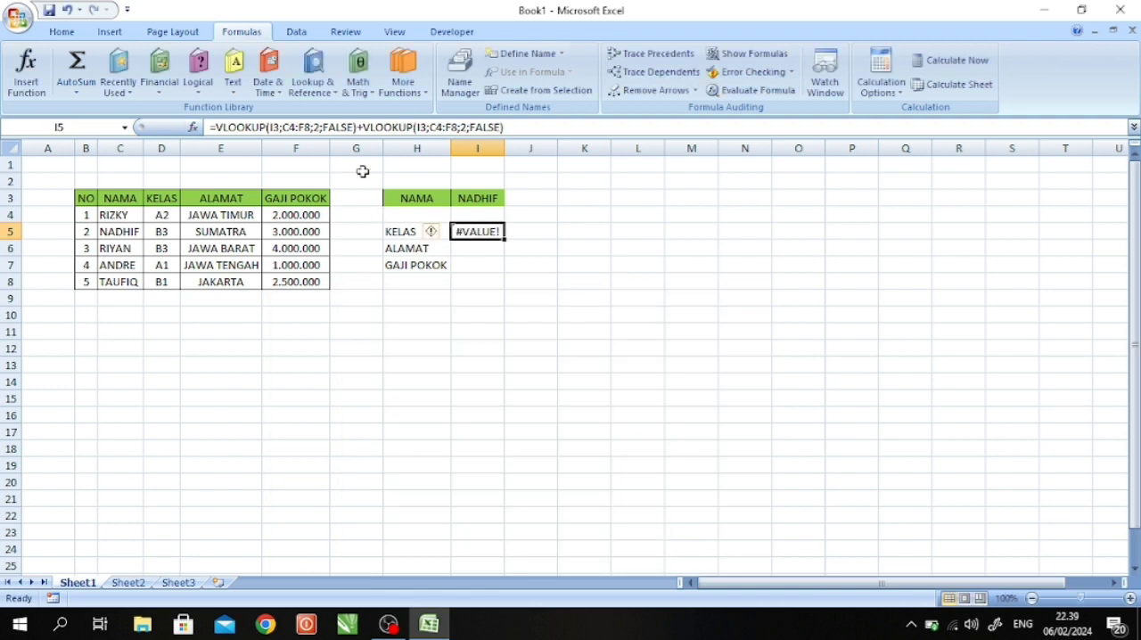
- Remove the first VLOOKUP and the plus sign from I5, leaving =VLOOKUP(I3;C4:F8;2;FALSE)
left_click(365, 125)
left_click_drag(365, 126, 217, 127)
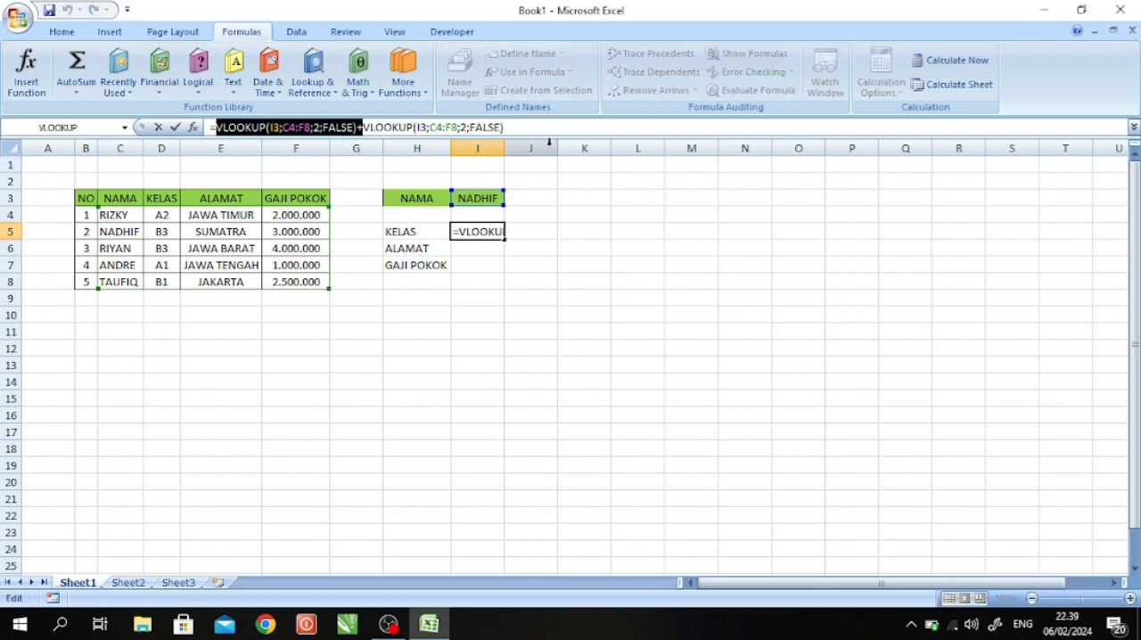
key("Delete")
key("Return")
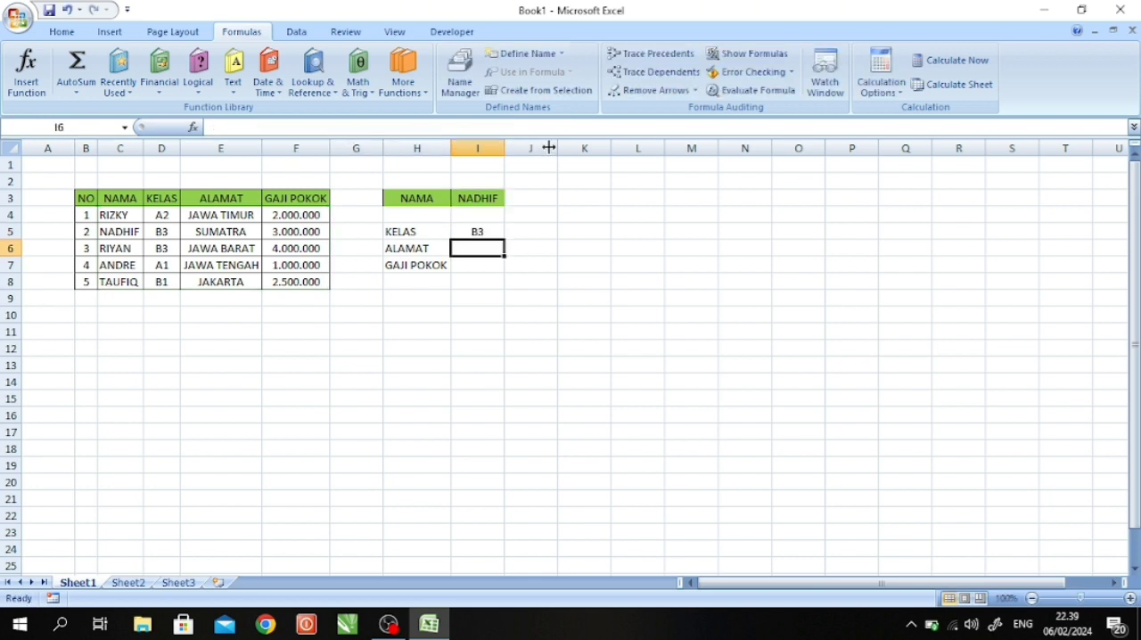
- Replace the lookup name in I3 with the name from the table's third data row
left_click(473, 231)
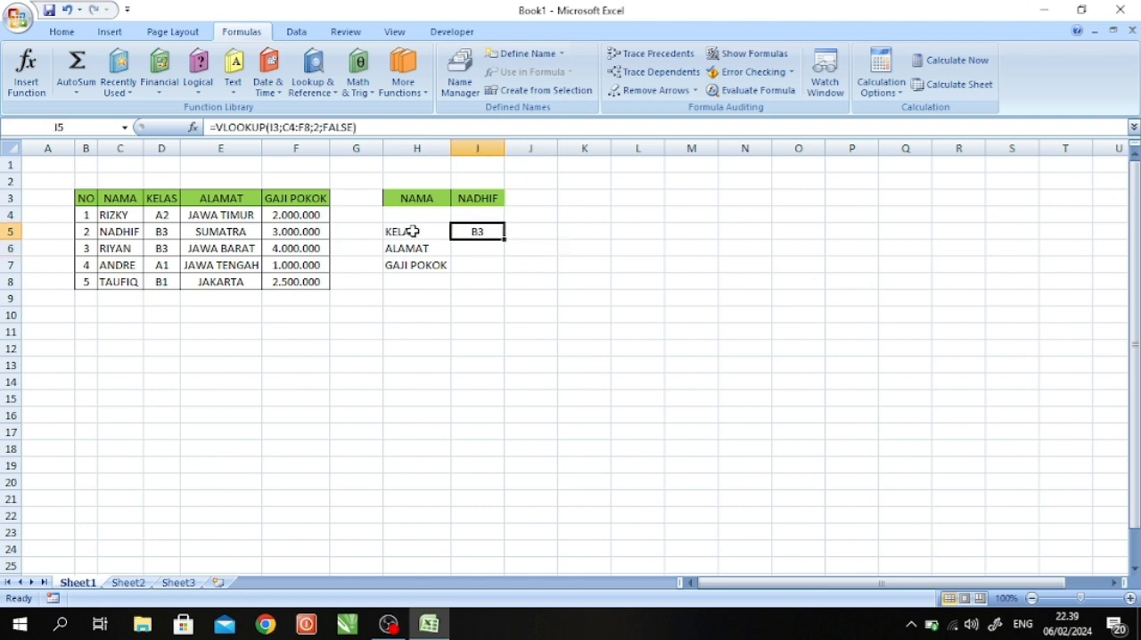
left_click(410, 231)
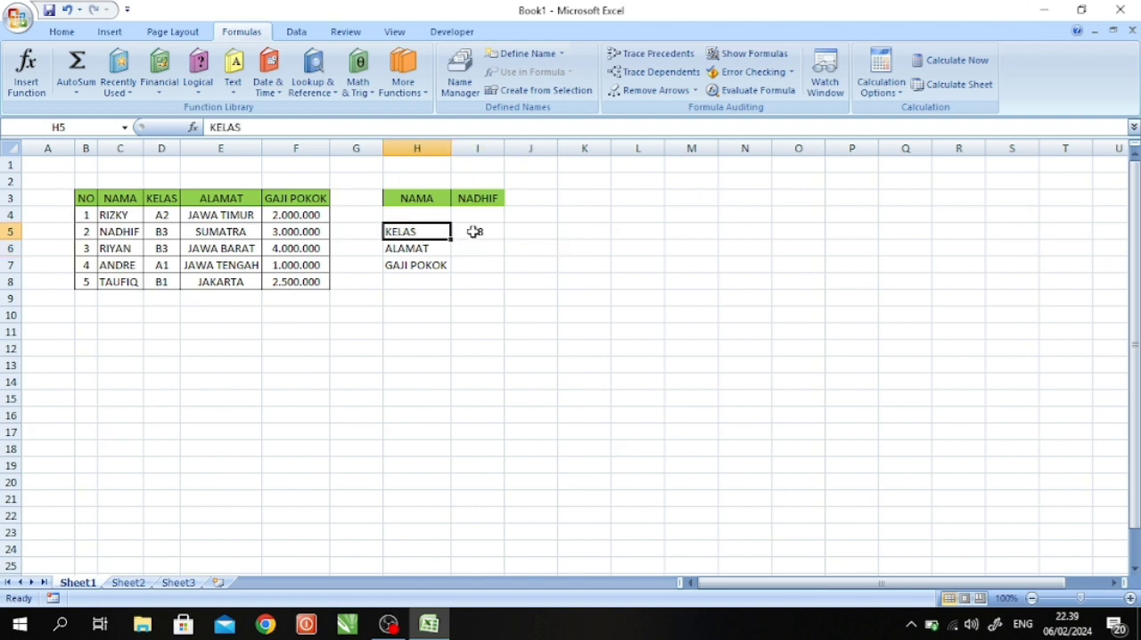
left_click(484, 199)
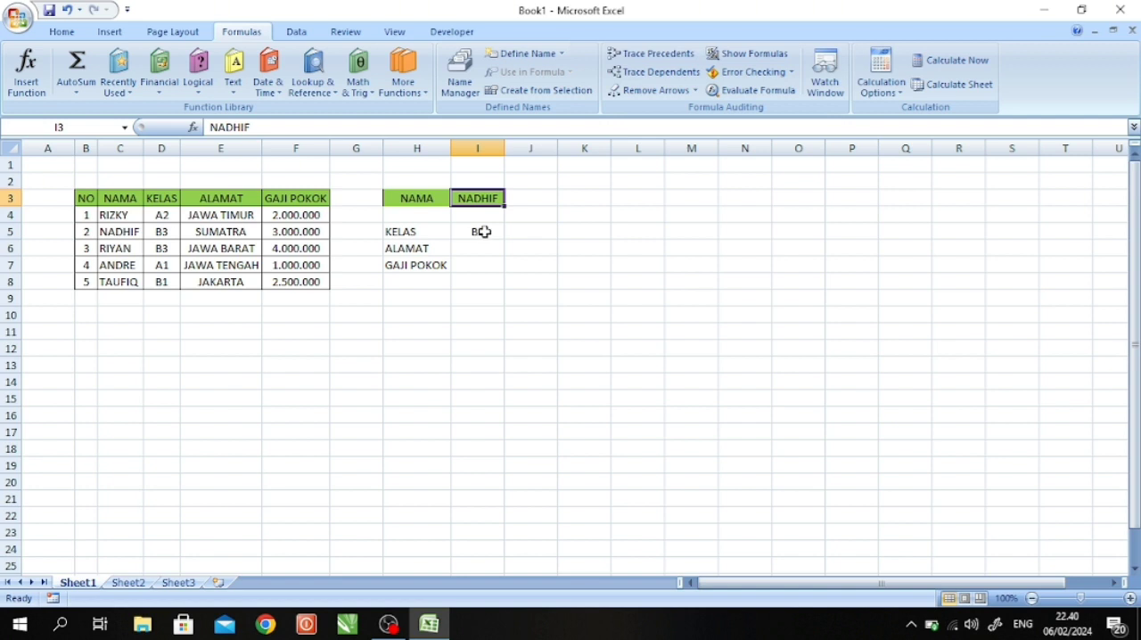
type("RIY")
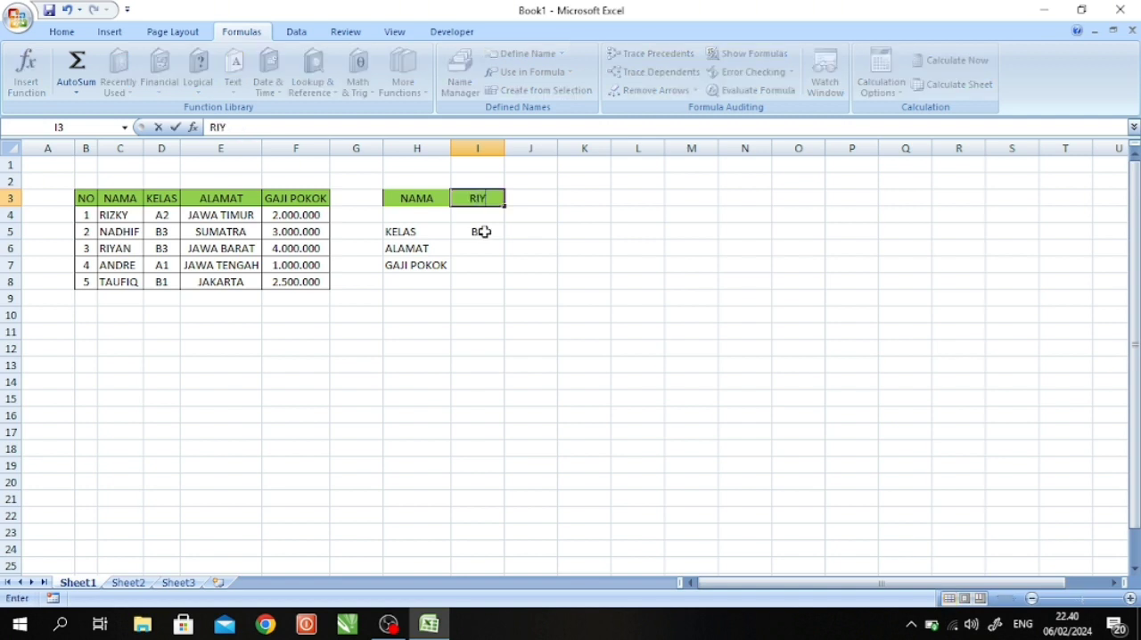
type("AN")
key("Return")
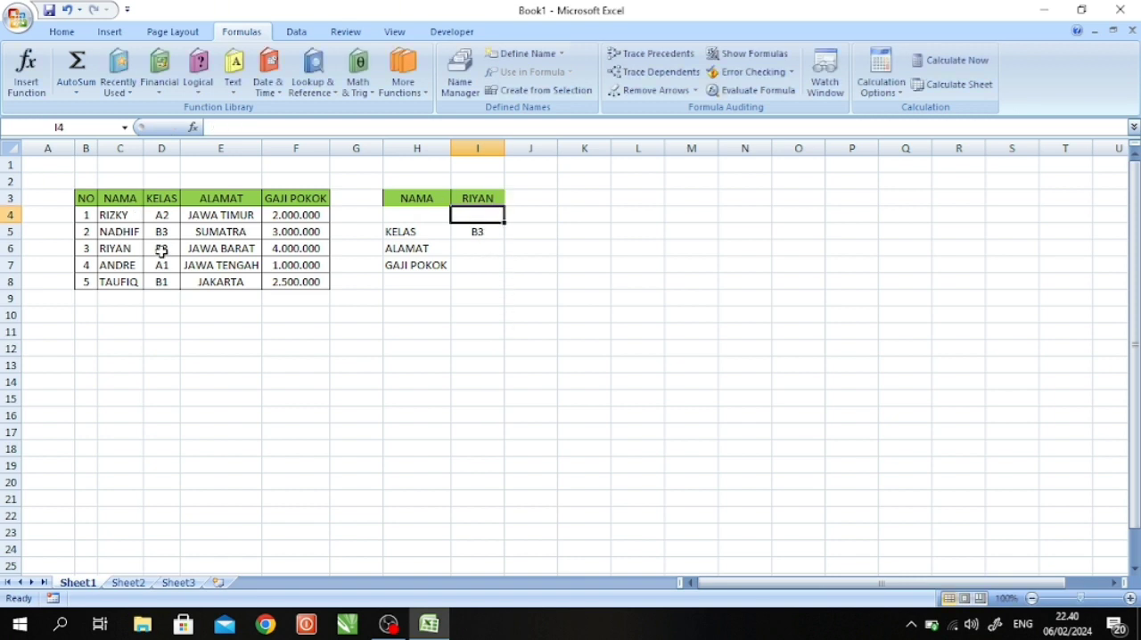
- Replace the lookup name in I3 with the name from the table's fifth data row
left_click(478, 196)
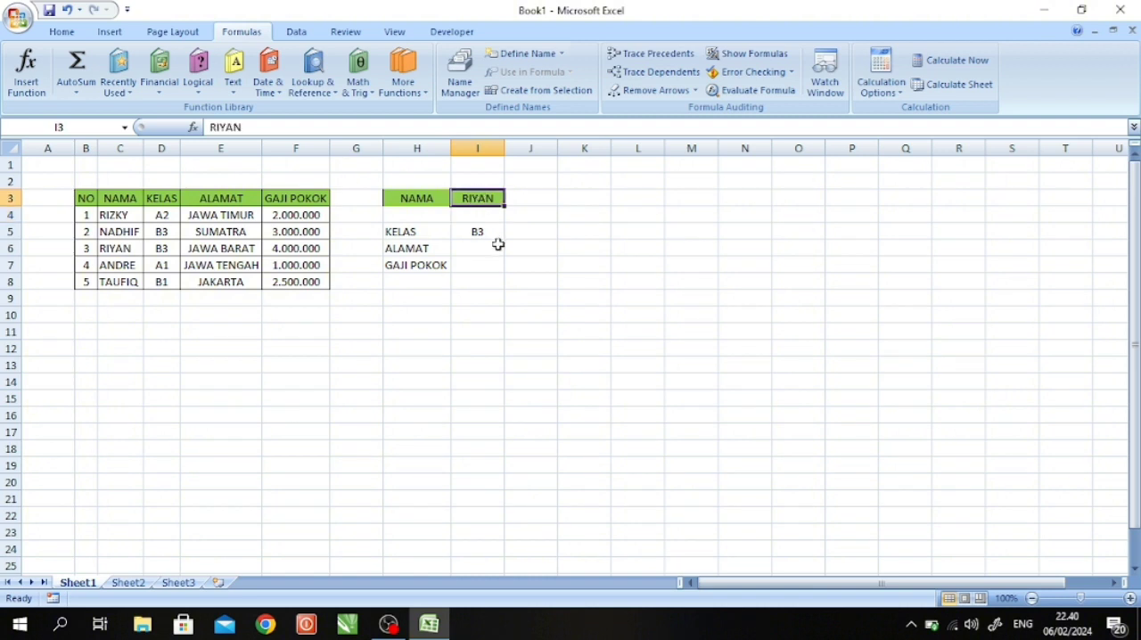
type("TAUFIQ")
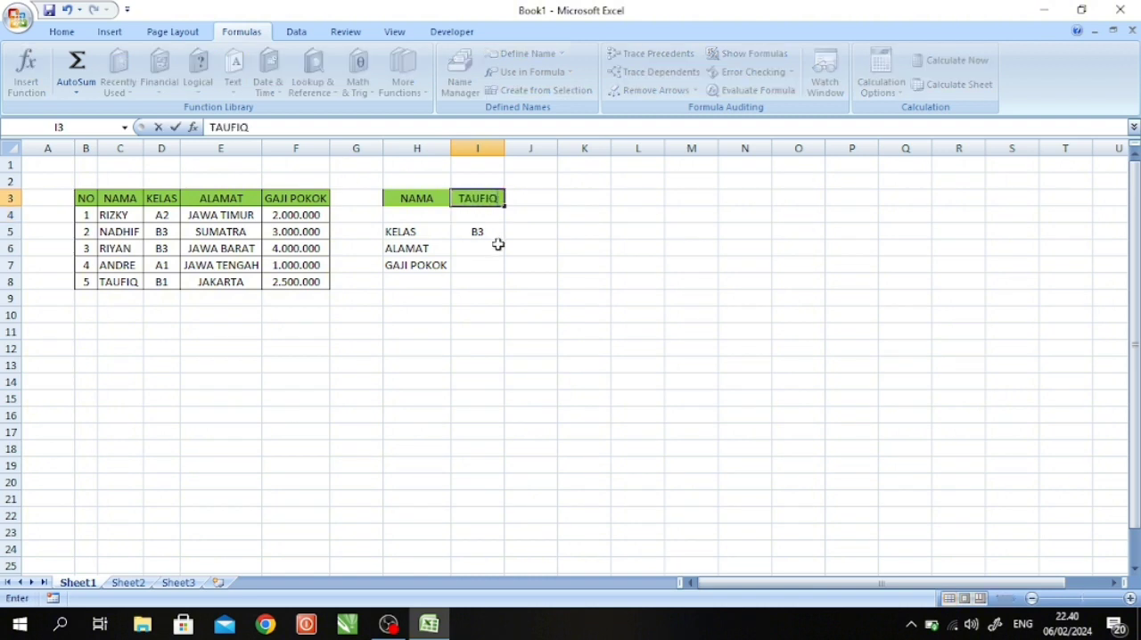
key("Return")
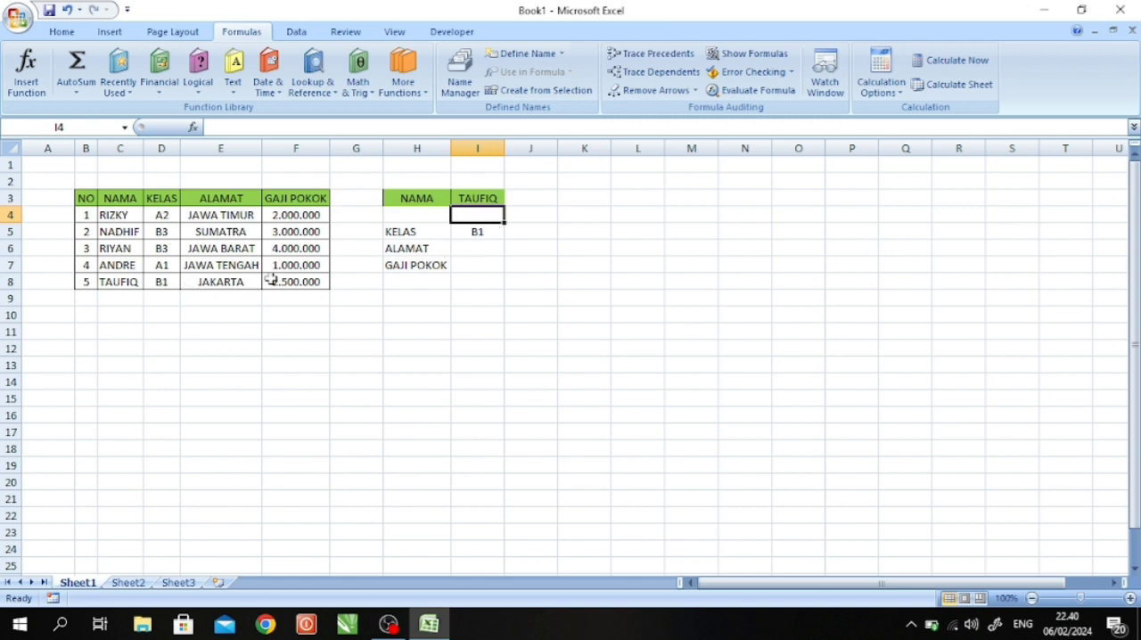
- Fill the VLOOKUP formula from I5 down through I7 and check the copied formulas in I6 and I7
left_click(475, 230)
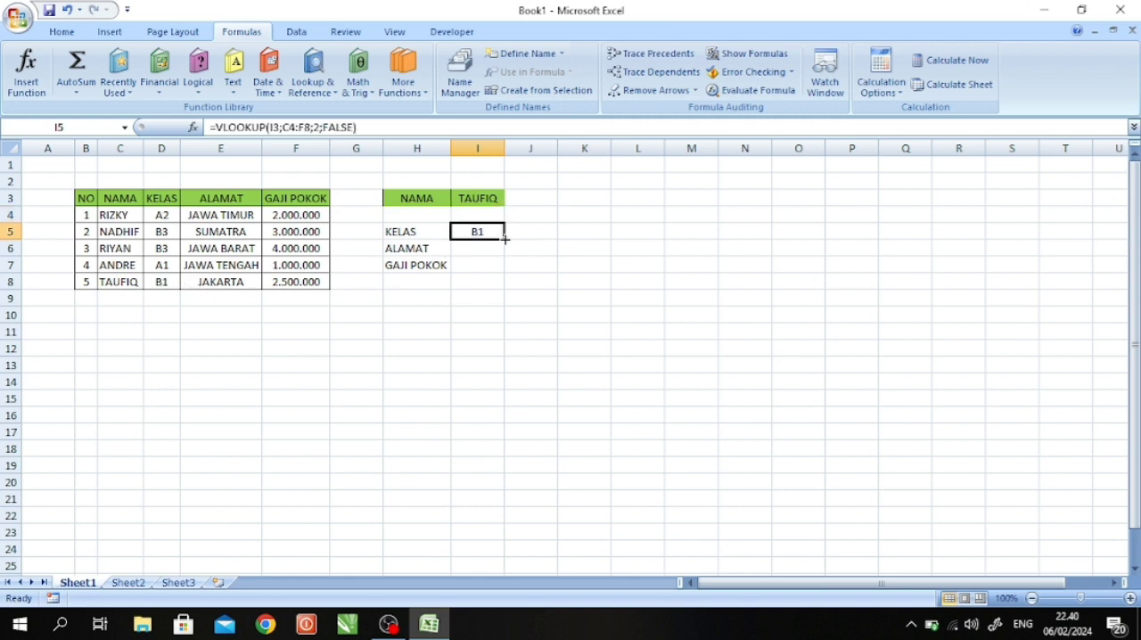
left_click_drag(504, 239, 504, 272)
left_click(541, 252)
left_click(485, 248)
left_click(484, 264)
left_click(484, 248)
left_click(484, 231)
left_click(484, 247)
left_click(481, 264)
left_click(485, 250)
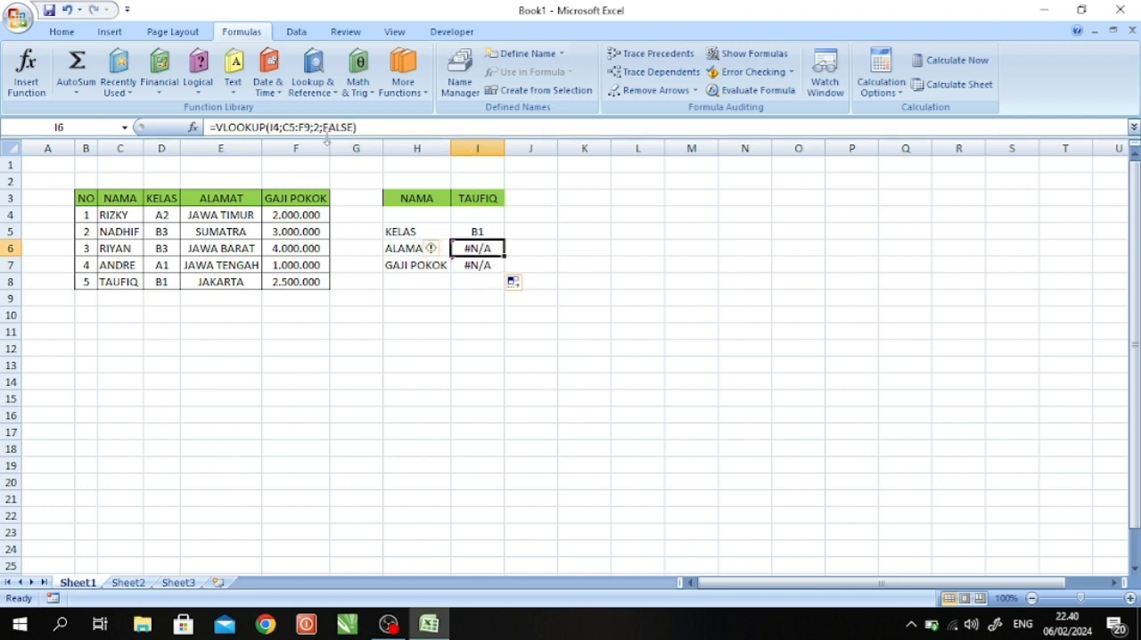
- Set the column index number of the copied VLOOKUP formula in I6 to 3
left_click(313, 127)
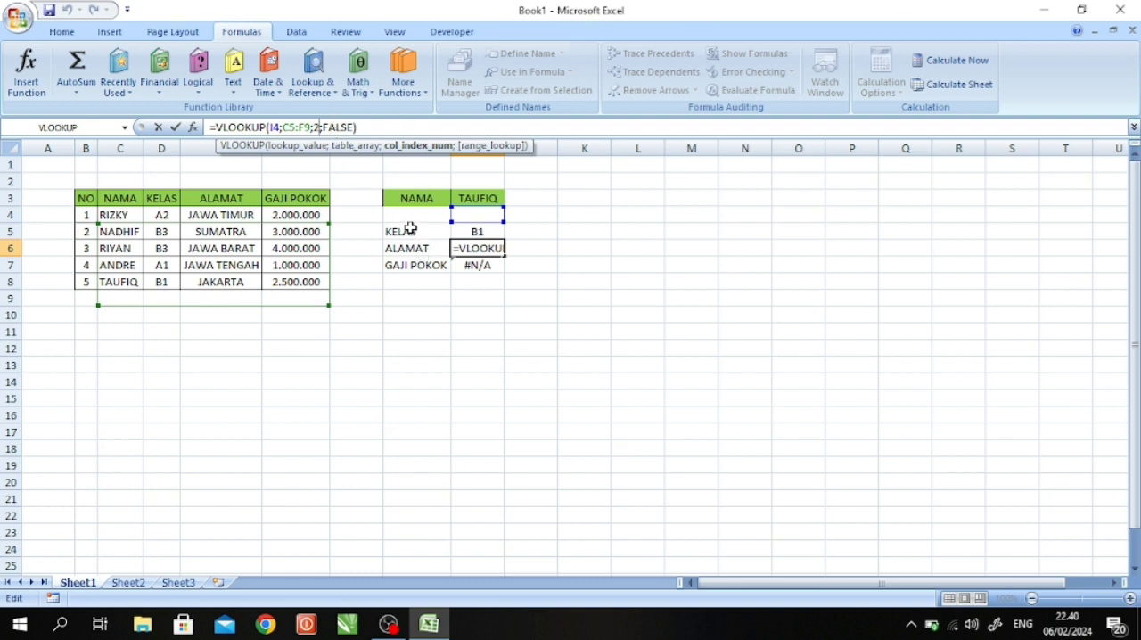
key("BackSpace")
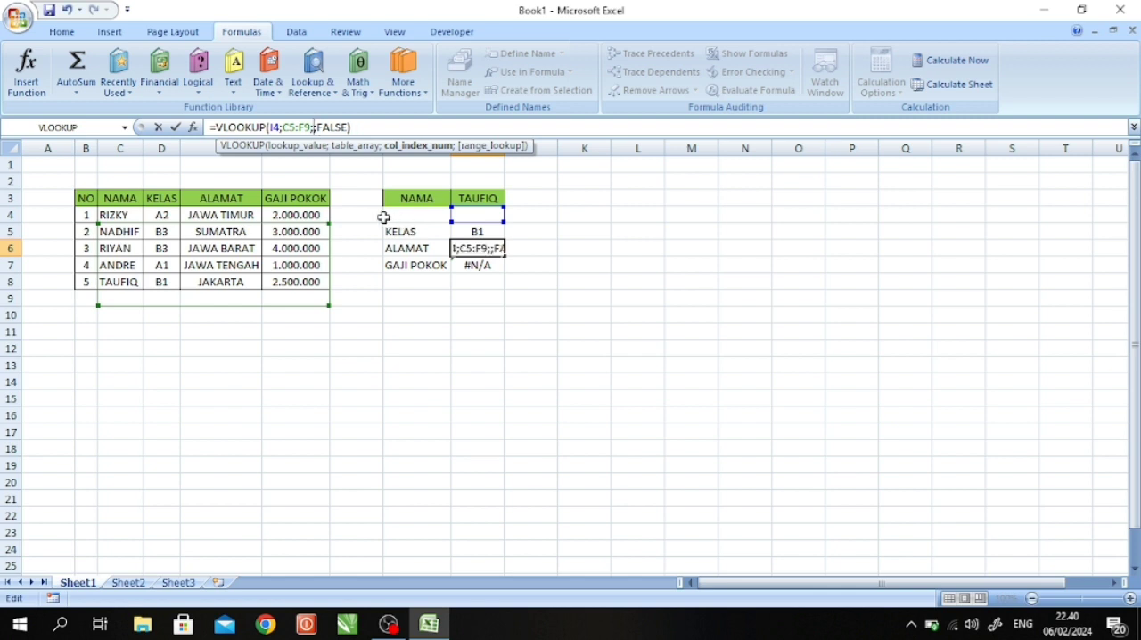
type("3")
key("Return")
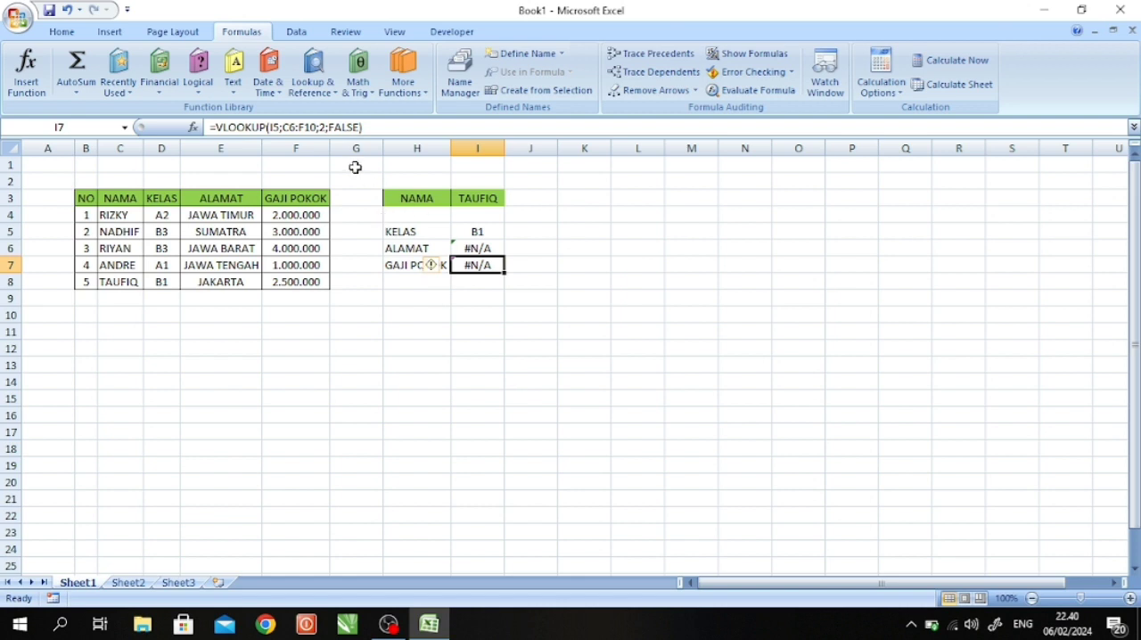
- Replace the column index number of the copied VLOOKUP formula in I7
left_click(323, 127)
key("BackSpace")
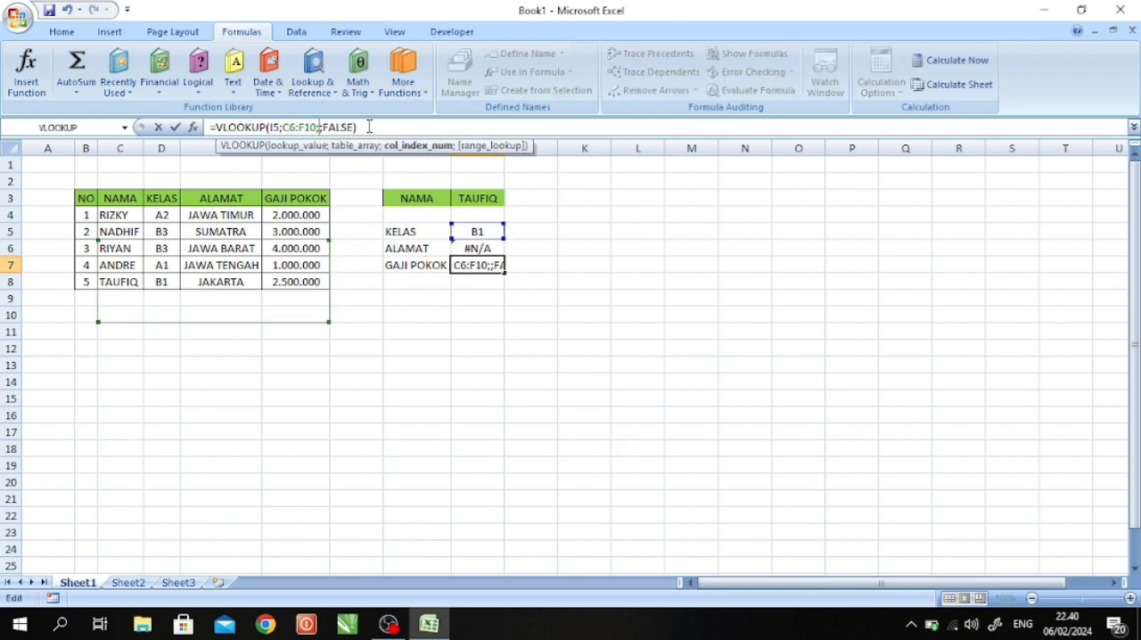
key("Return")
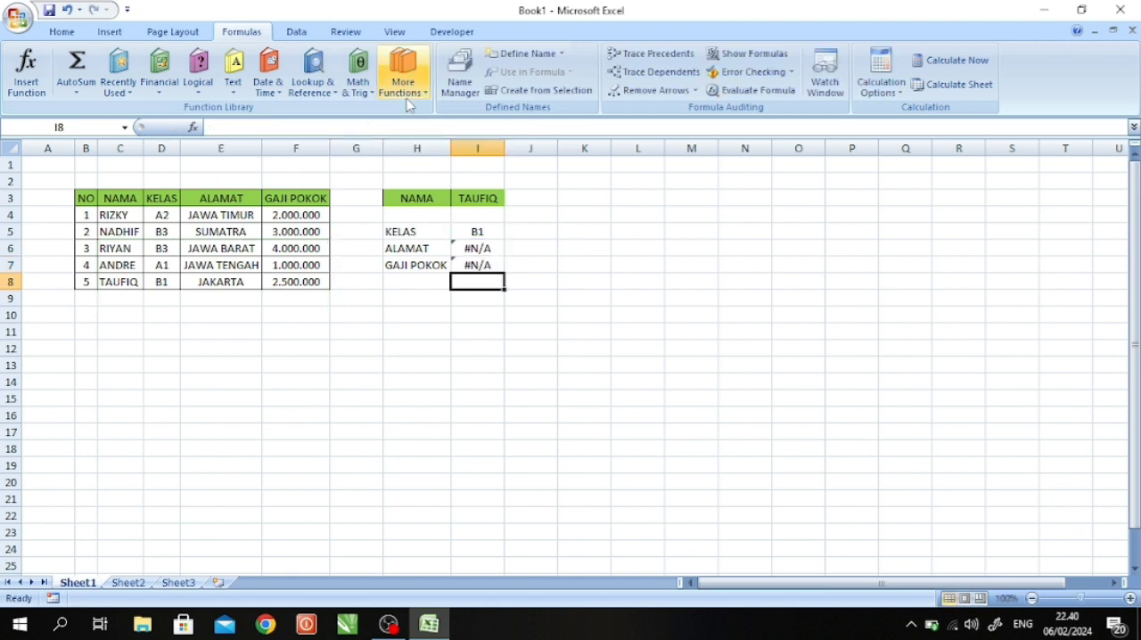
- Make the table range in I5's VLOOKUP formula absolute as $C$4:$F$8
left_click(488, 250)
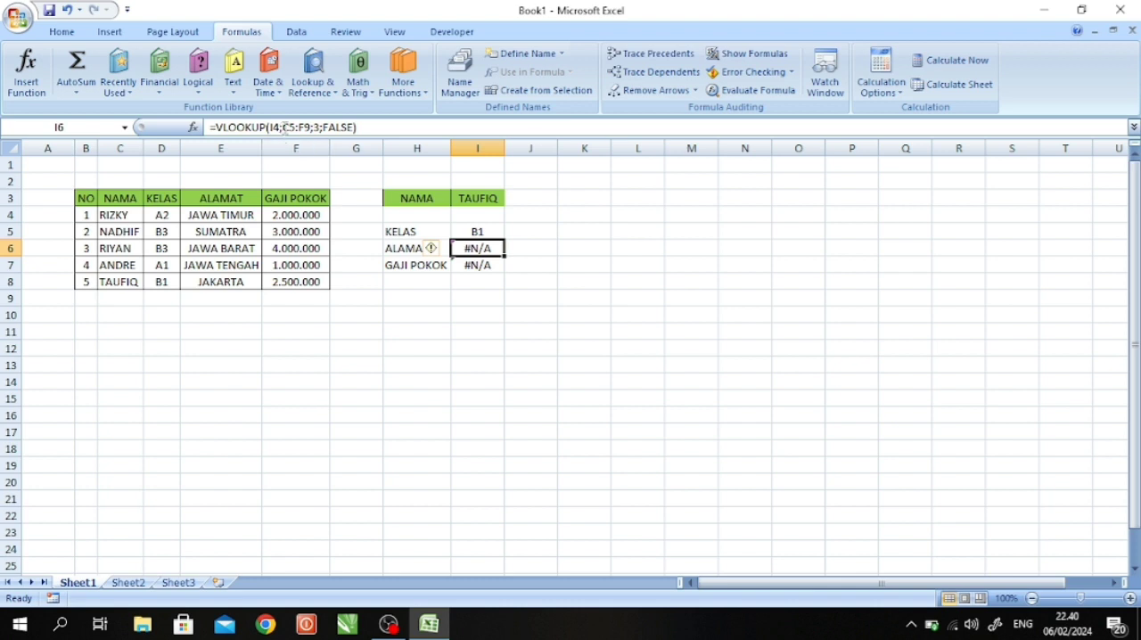
left_click(478, 229)
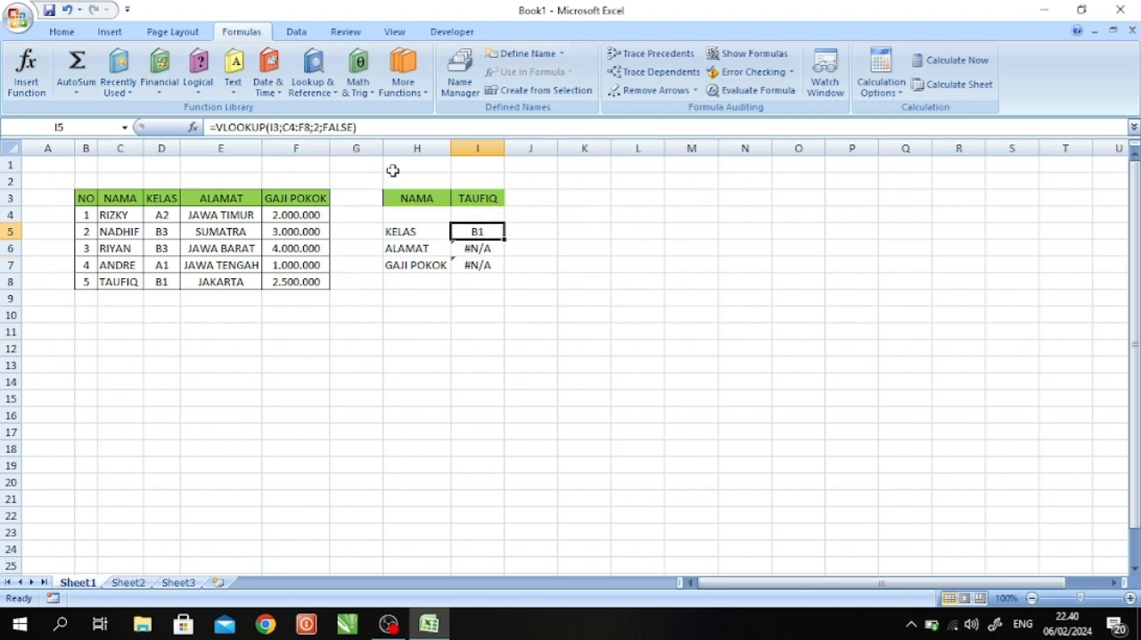
left_click(296, 128)
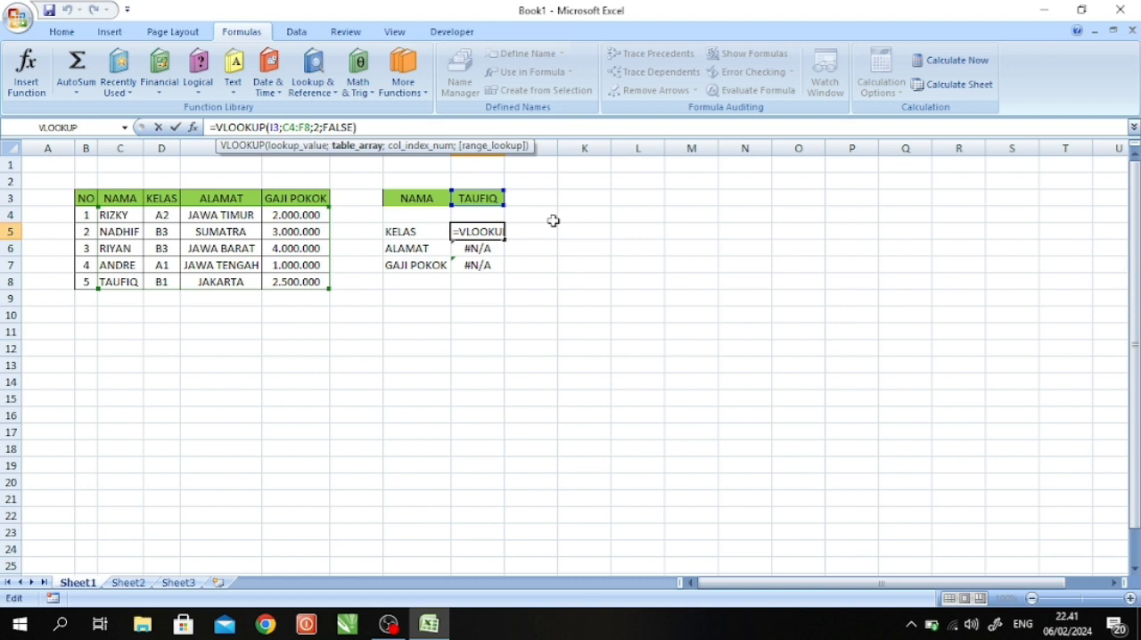
key("F4")
key("Right")
key("Right")
key("Right")
key("F4")
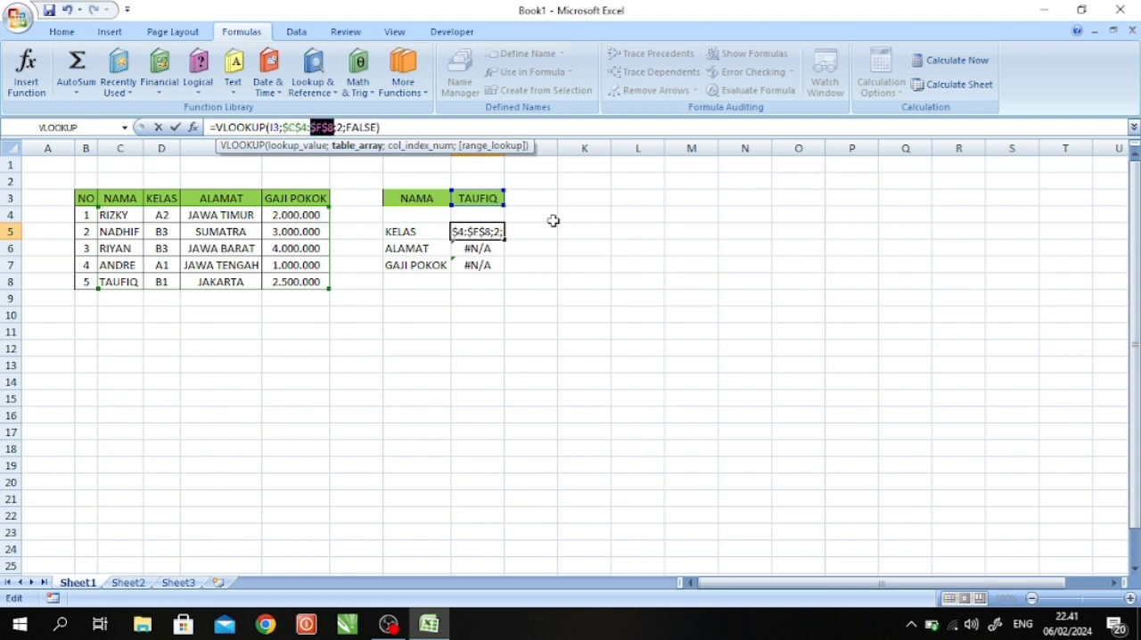
key("Return")
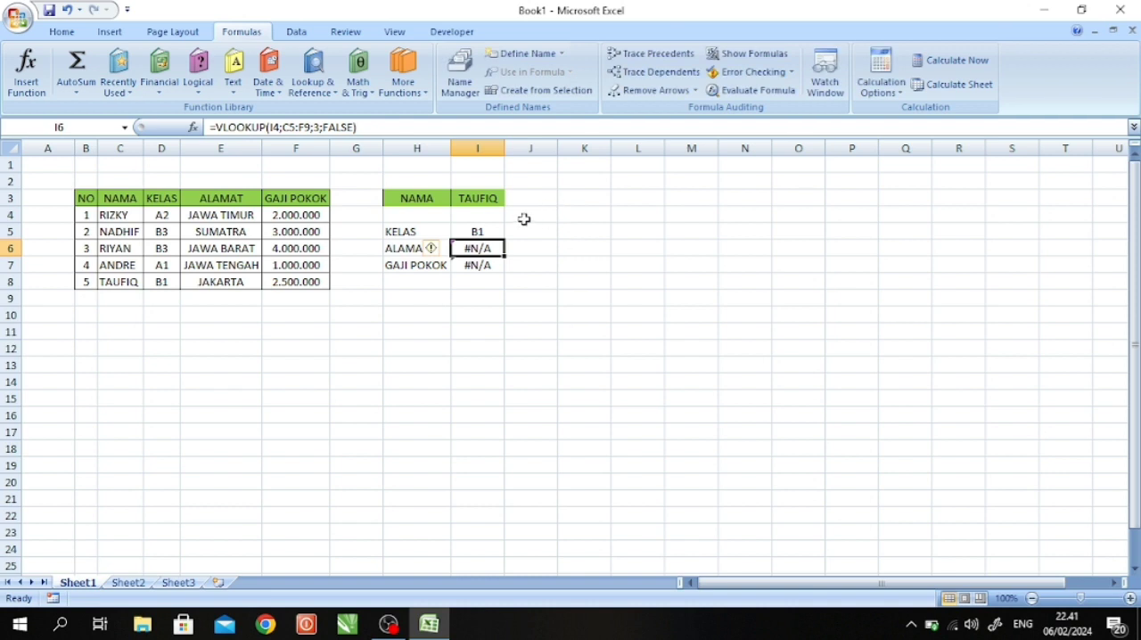
- Fill the VLOOKUP formula with the absolute table range from I5 down to I7 and check I6
left_click(480, 232)
left_click_drag(505, 238, 503, 269)
left_click(540, 267)
left_click(480, 247)
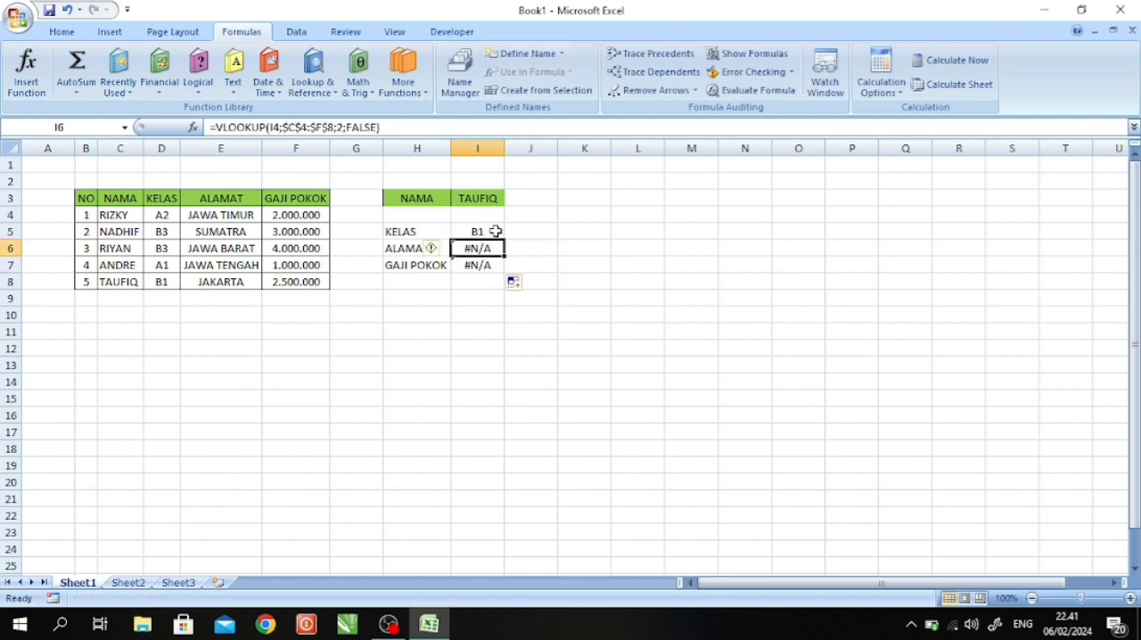
- Set the column index number of the VLOOKUP formula to 3 in I6 and to 4 in I7
left_click(344, 128)
key("BackSpace")
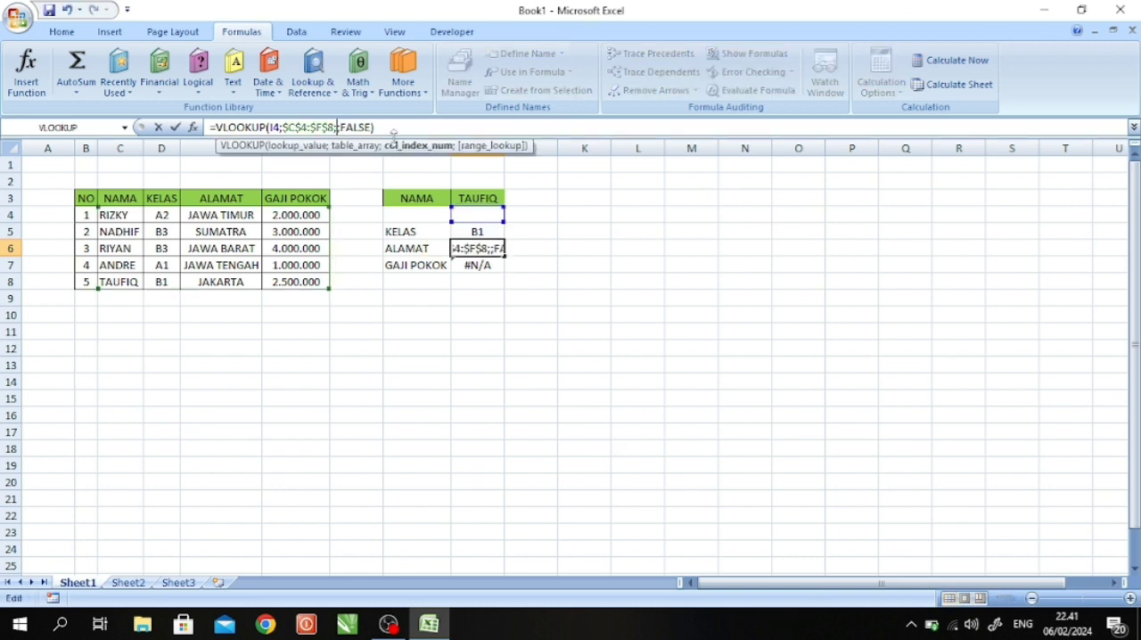
type("3")
key("Return")
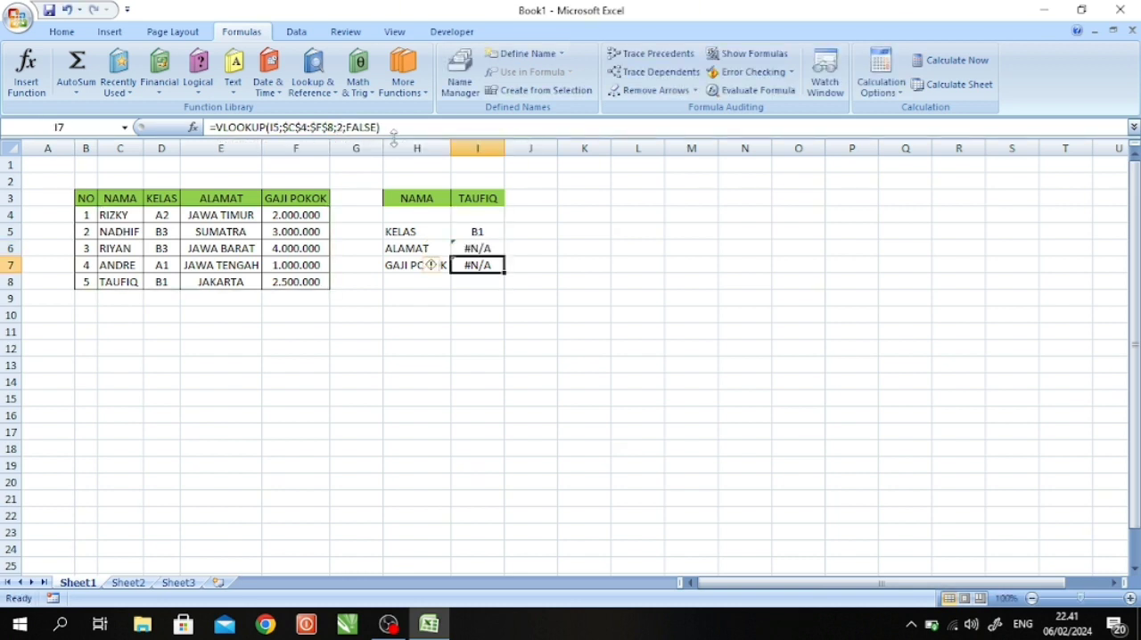
left_click(345, 128)
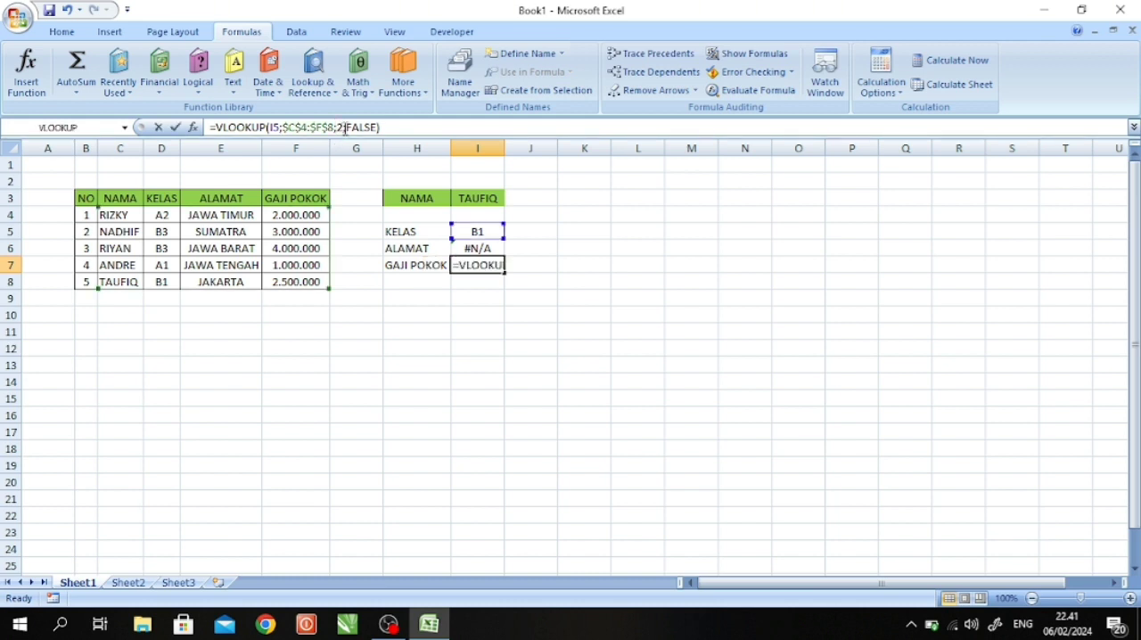
key("BackSpace")
type("4")
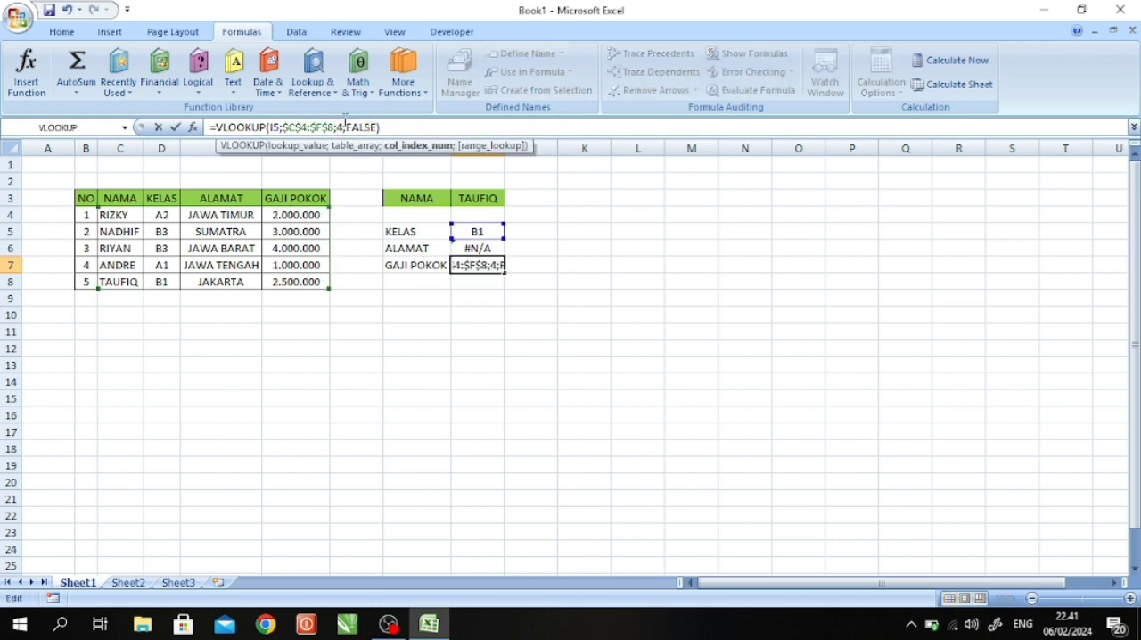
key("Return")
- Correct the lookup value of the VLOOKUP formulas in I6 and I7 to I3
left_click(478, 247)
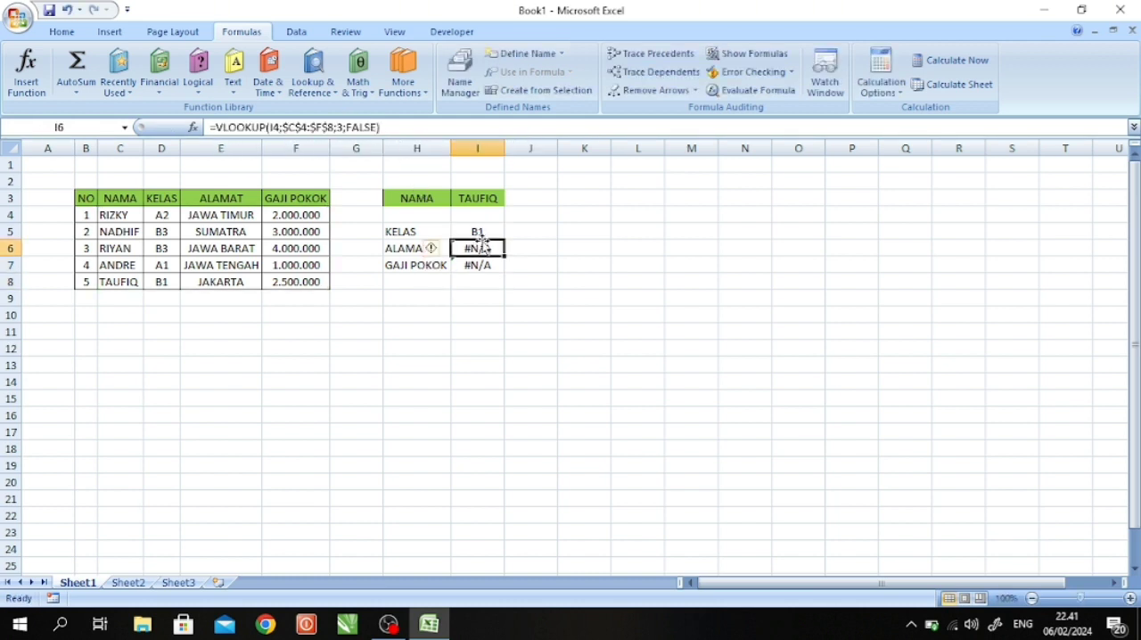
left_click(279, 127)
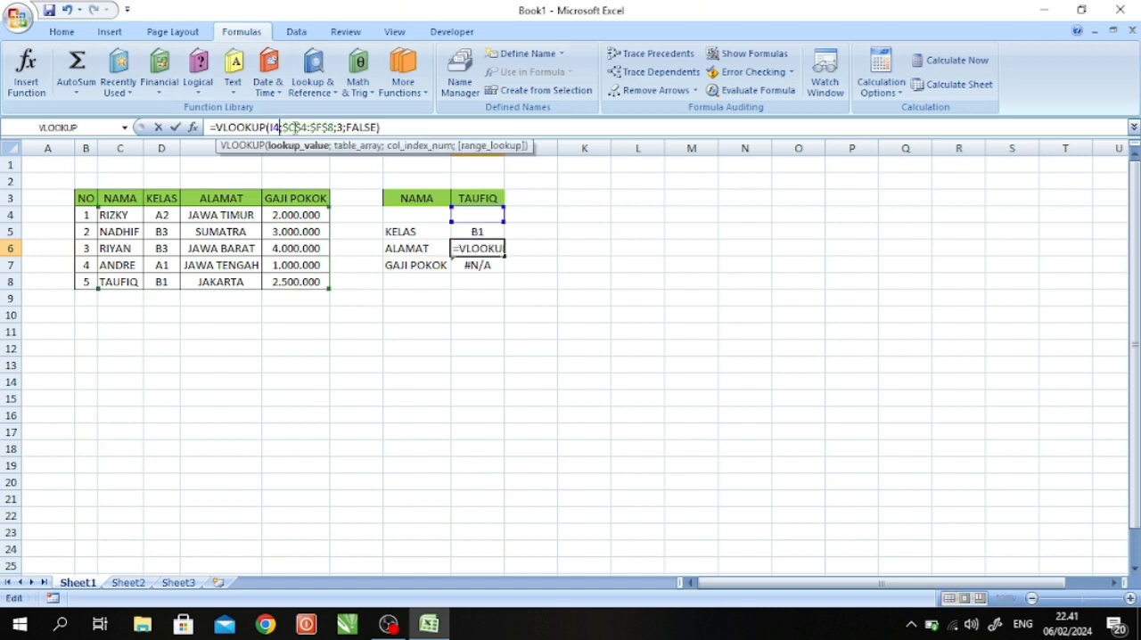
key("BackSpace")
type("3")
key("Return")
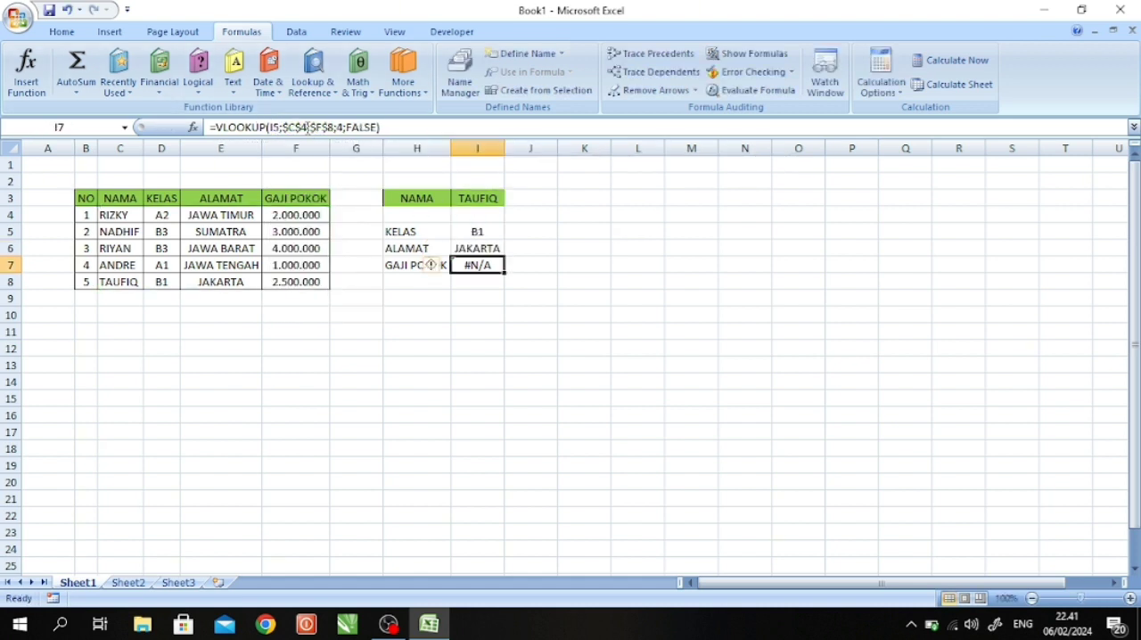
left_click(279, 128)
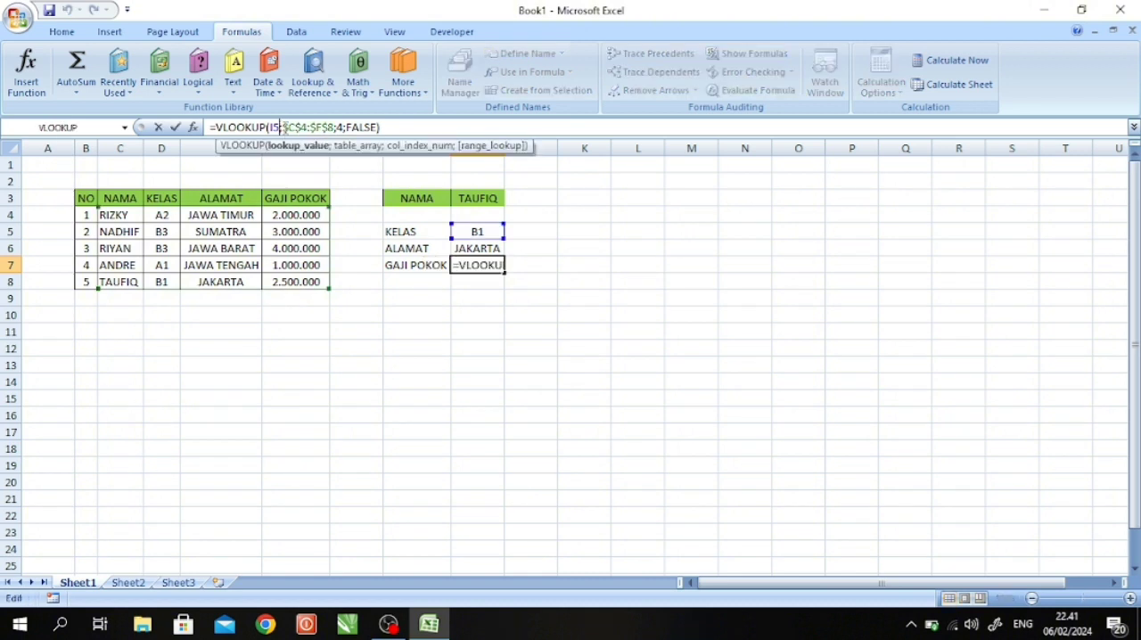
key("BackSpace")
type("3")
key("Return")
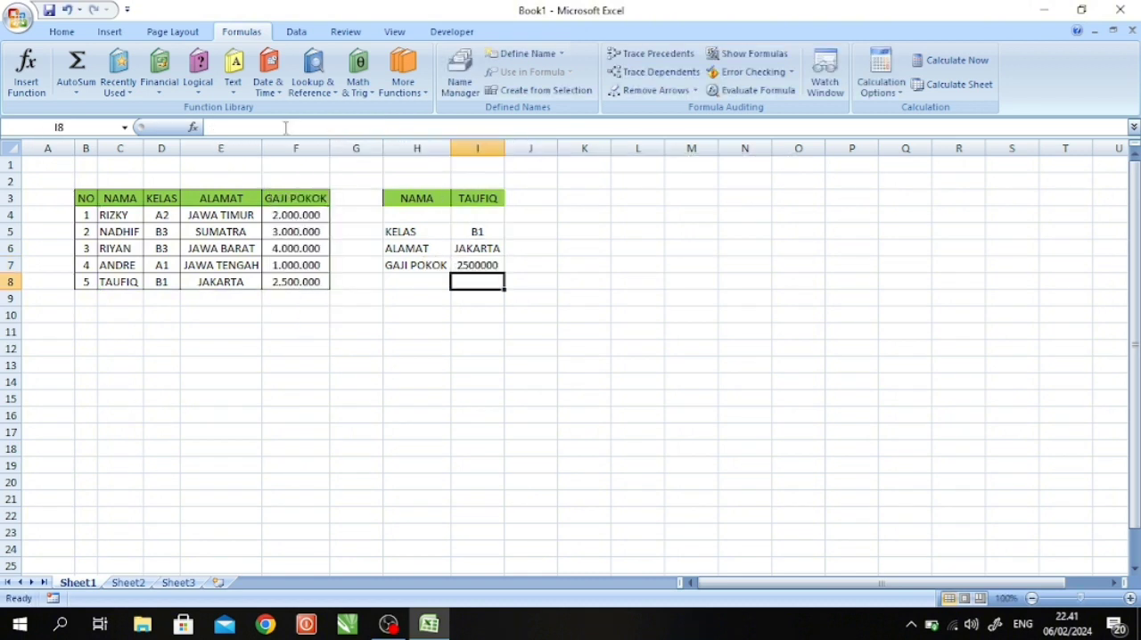
- Replace the lookup name in I3 with the name from table entry NO 4 and autofit column I's width
left_click(473, 199)
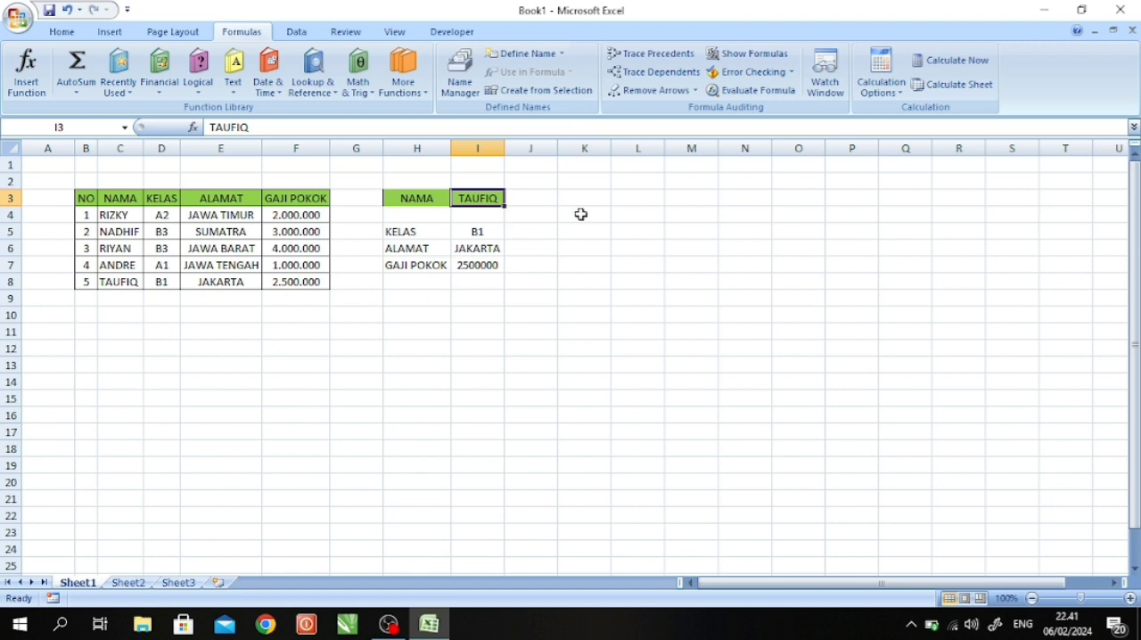
type("ANDRE")
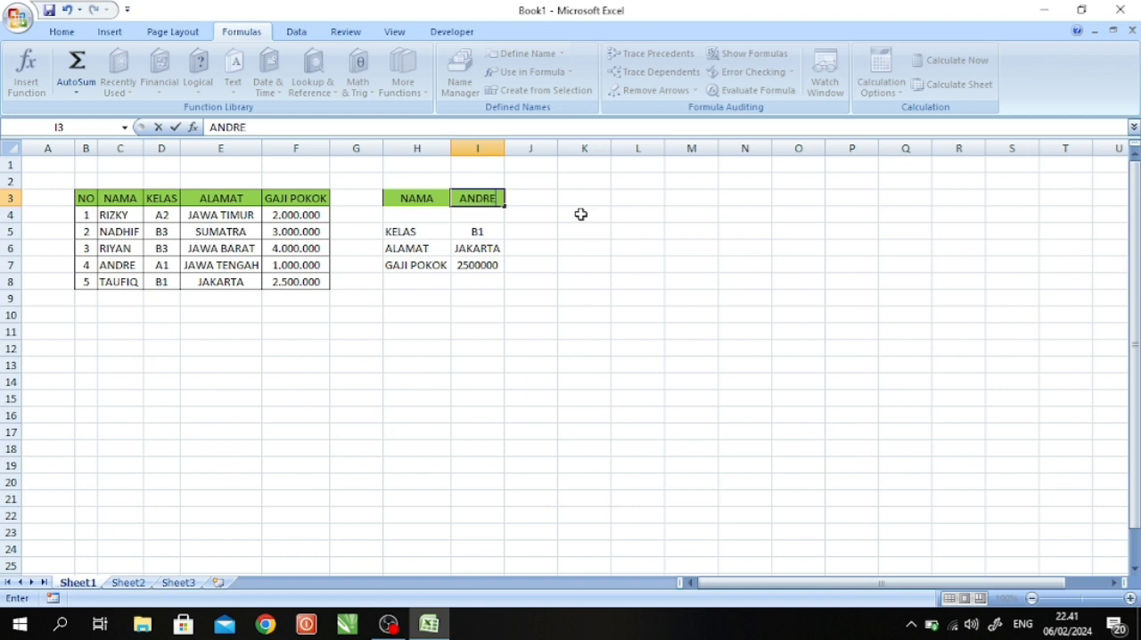
key("Return")
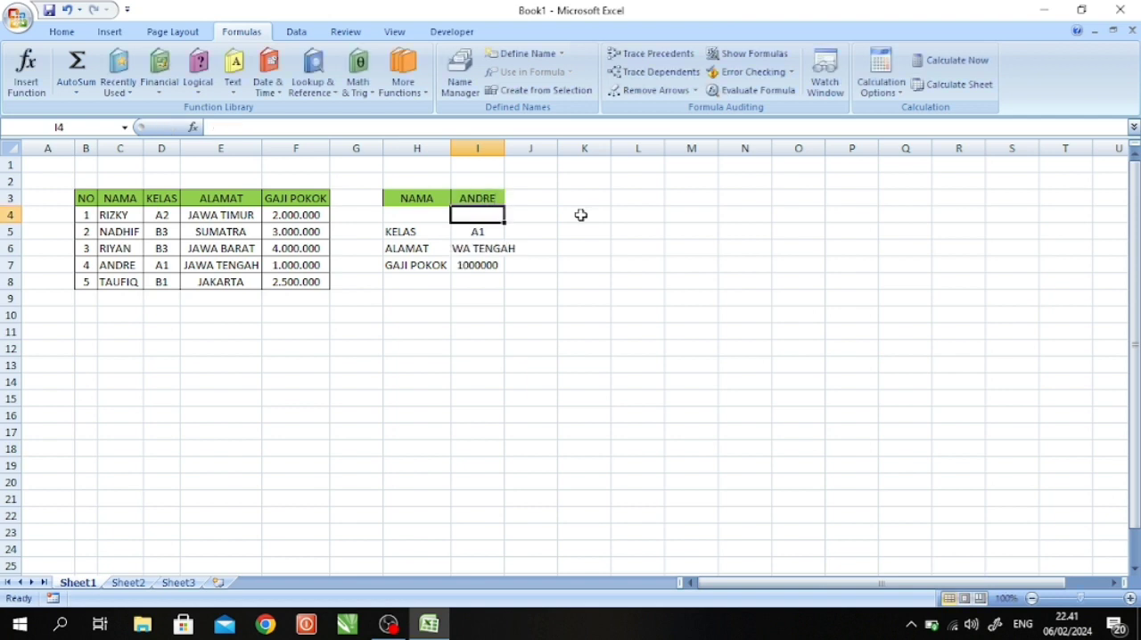
double_click(505, 148)
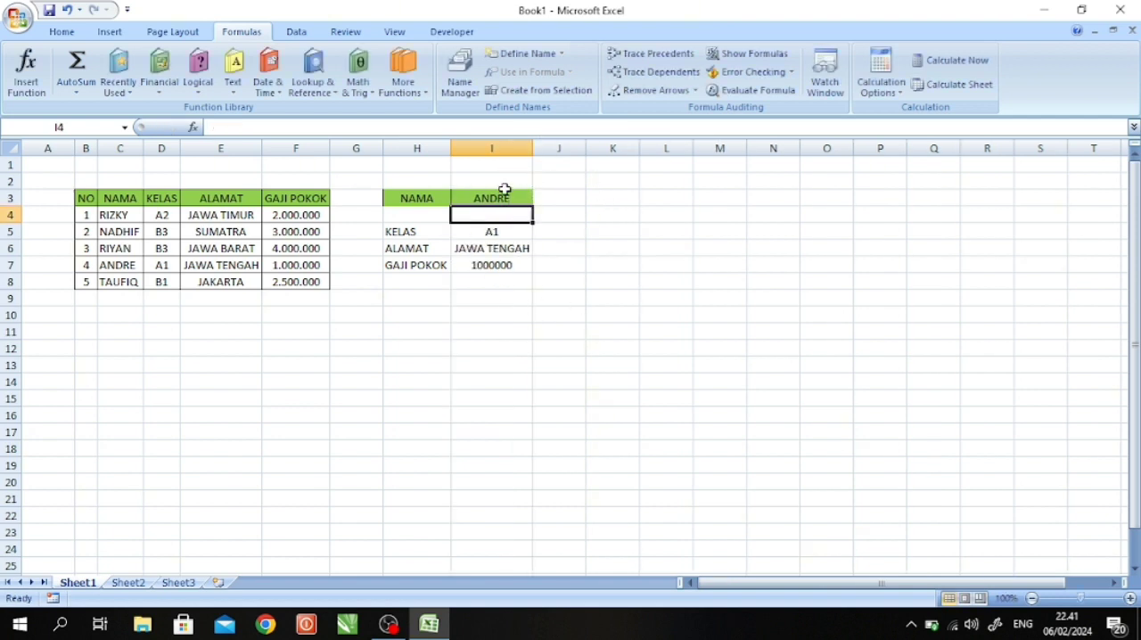
- Replace the lookup name in I3 with the name from table entry NO 2 and minimise the workbook window
left_click(504, 195)
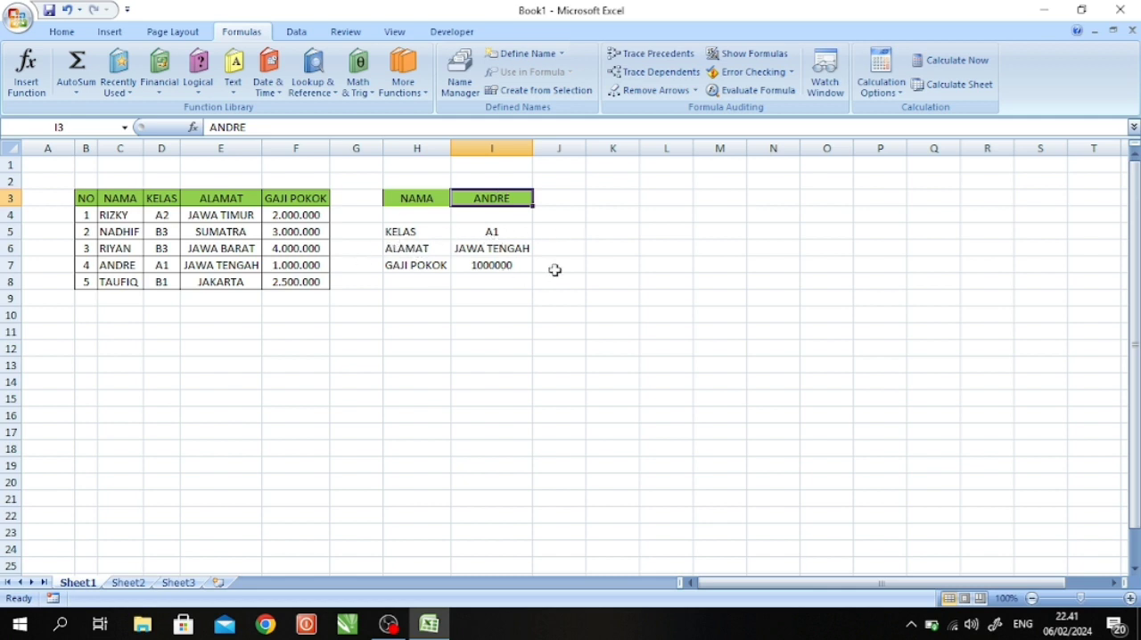
type("NADHIF")
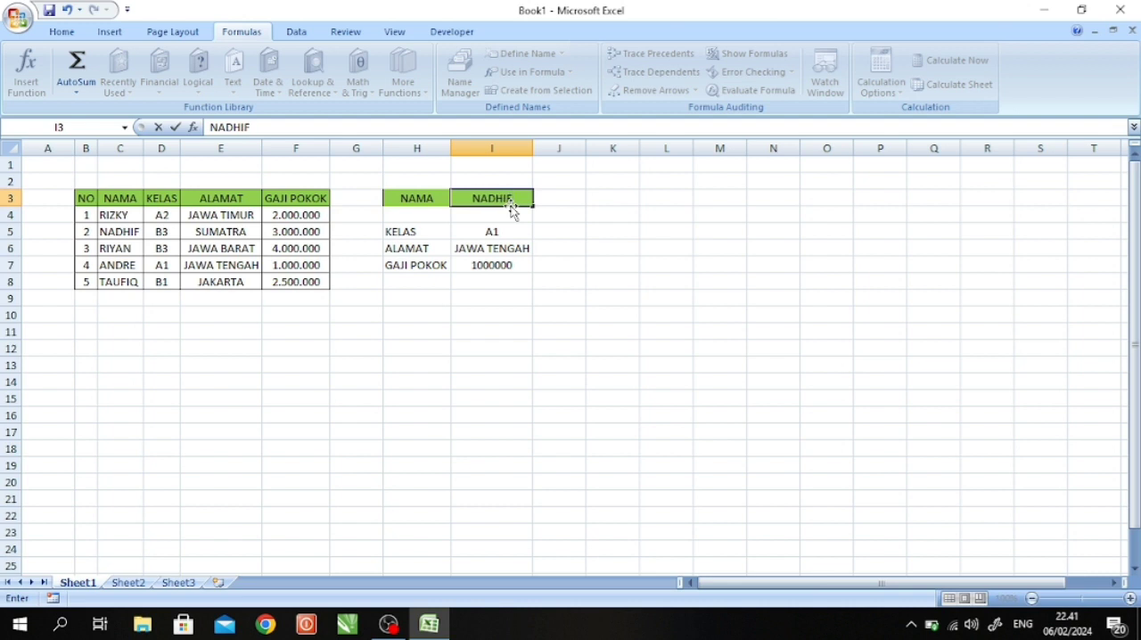
key("Return")
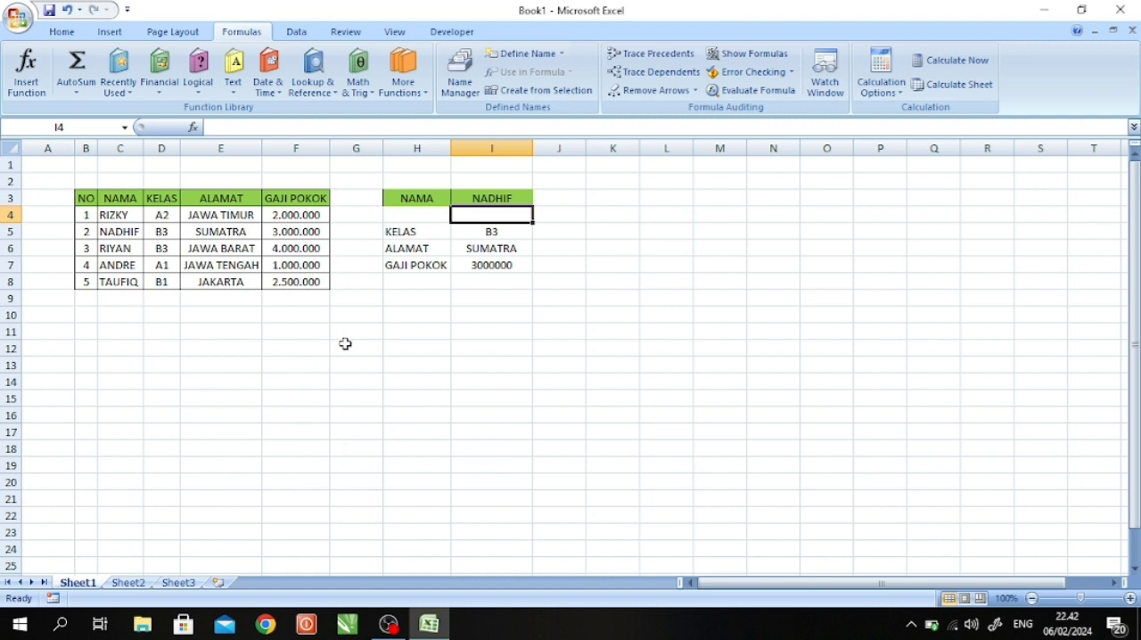
left_click(605, 262)
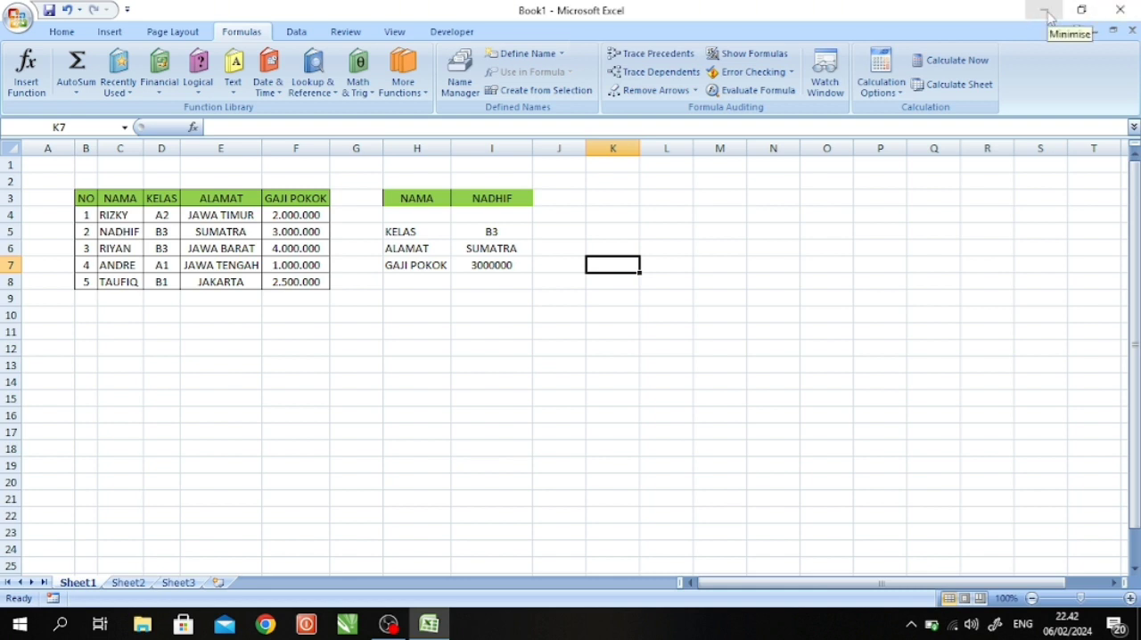
left_click(1046, 11)
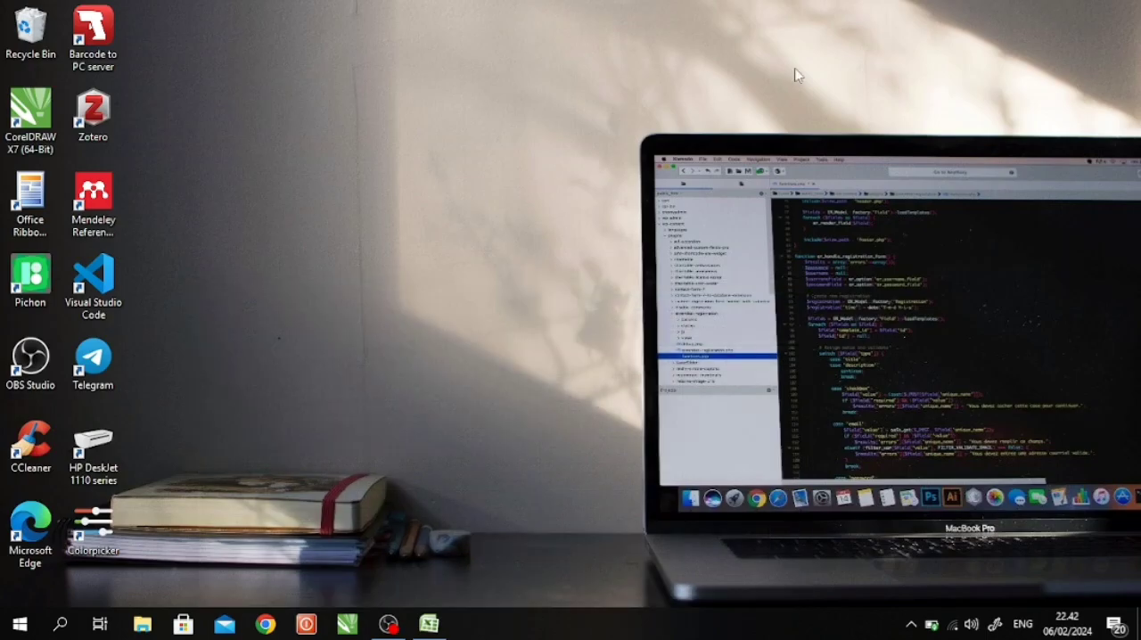